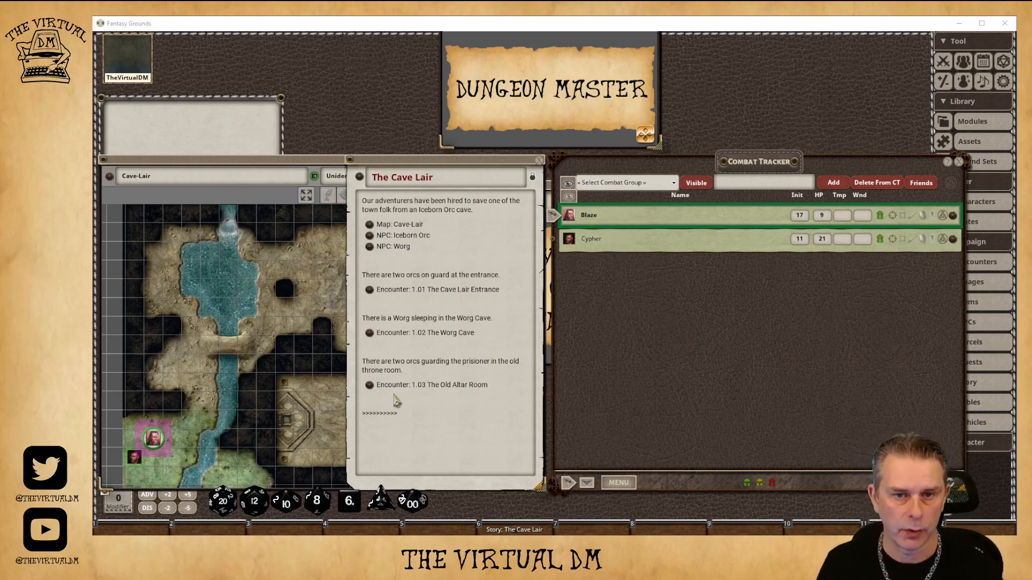
# Place the 1.01 The Cave Lair Entrance encounter's two Iceborn Orc tokens on the map, north of the party and west of the river.
pyautogui.click(370, 290)
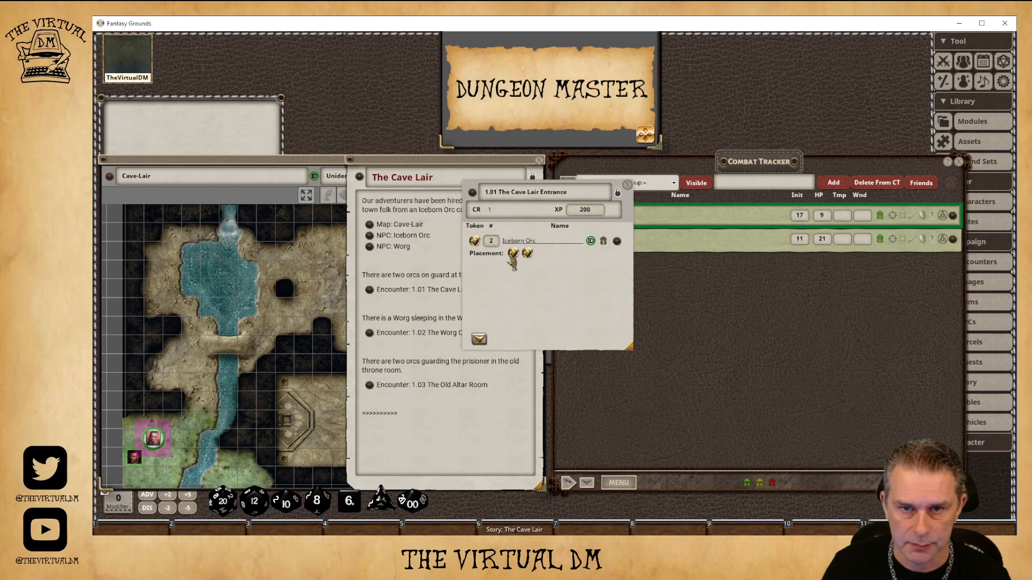
pyautogui.moveTo(514, 256); pyautogui.dragTo(171, 346)
pyautogui.moveTo(528, 256); pyautogui.dragTo(171, 383)
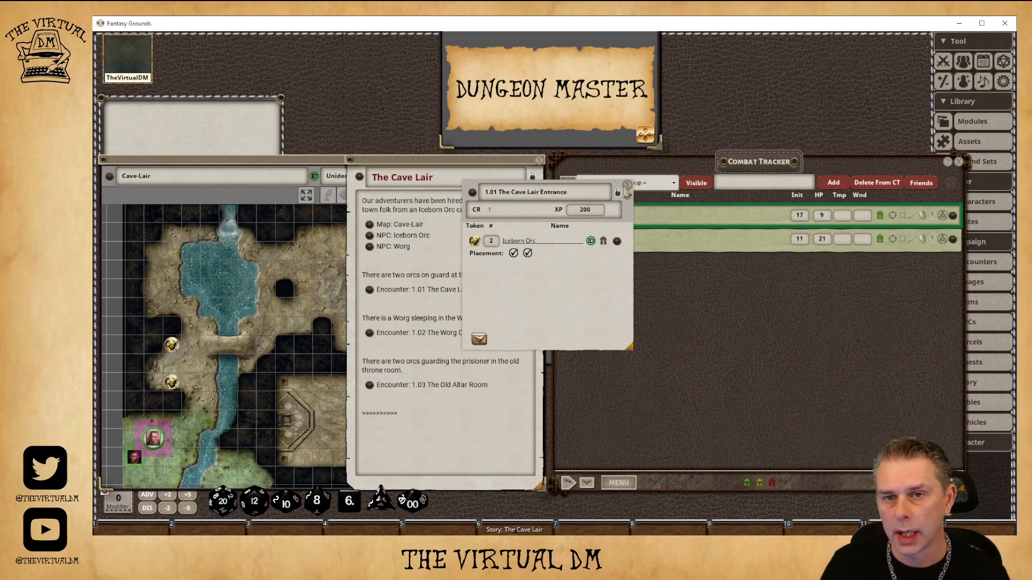
pyautogui.click(628, 185)
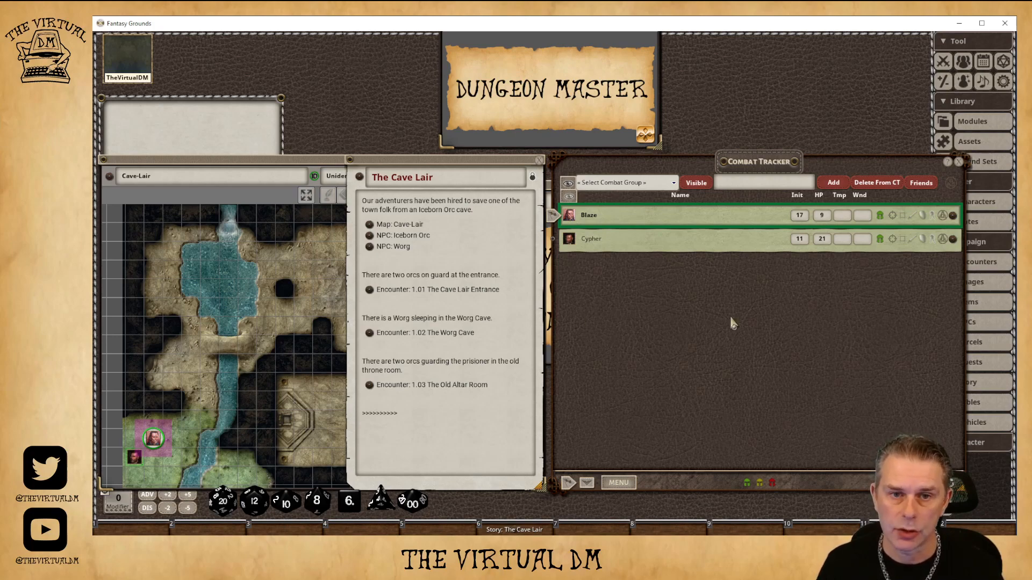
# Add the 1.01 The Cave Lair Entrance encounter to the combat tracker and make both Iceborn Orcs visible to players.
pyautogui.click(370, 290)
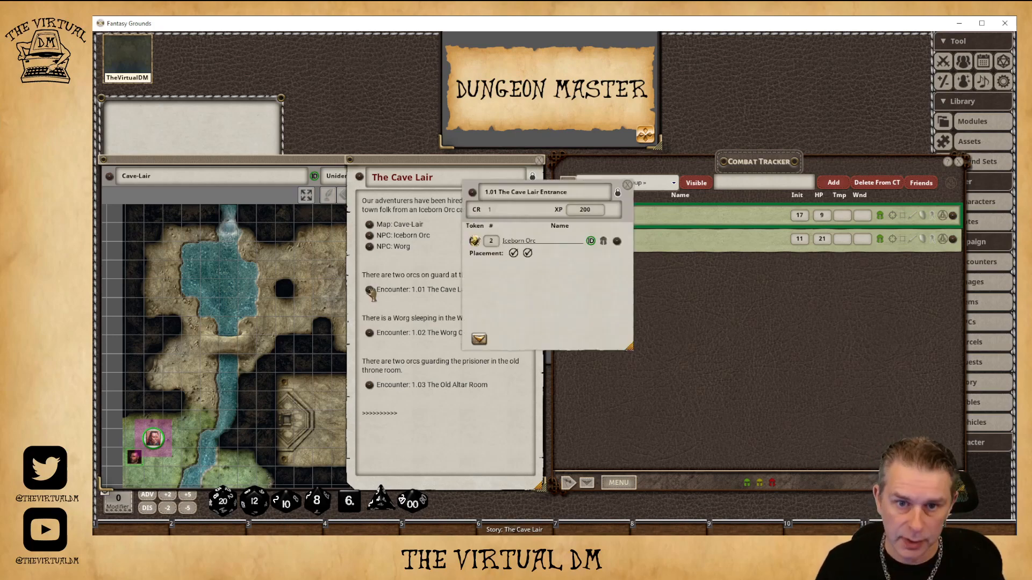
pyautogui.click(480, 342)
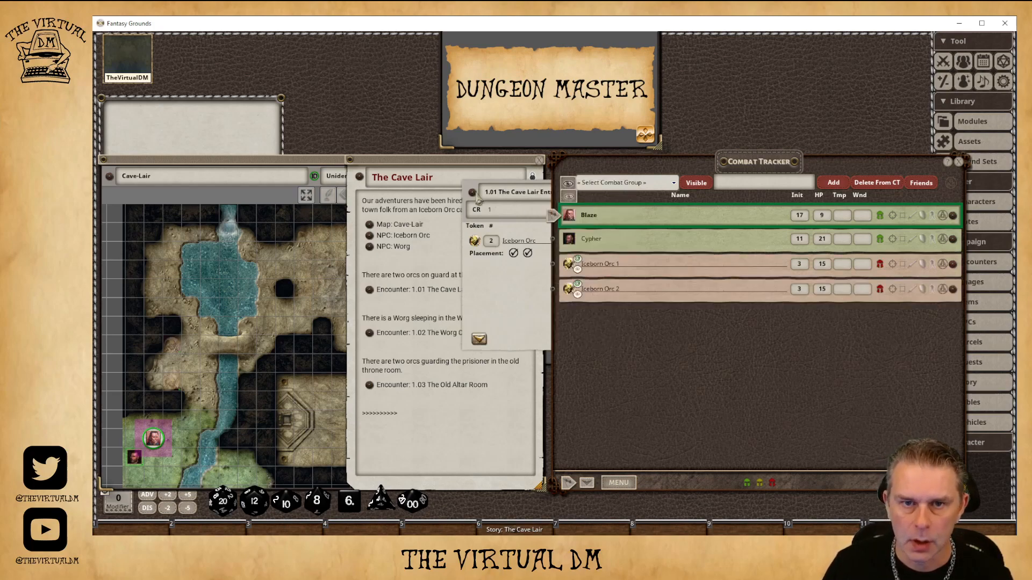
pyautogui.click(475, 192)
pyautogui.click(628, 186)
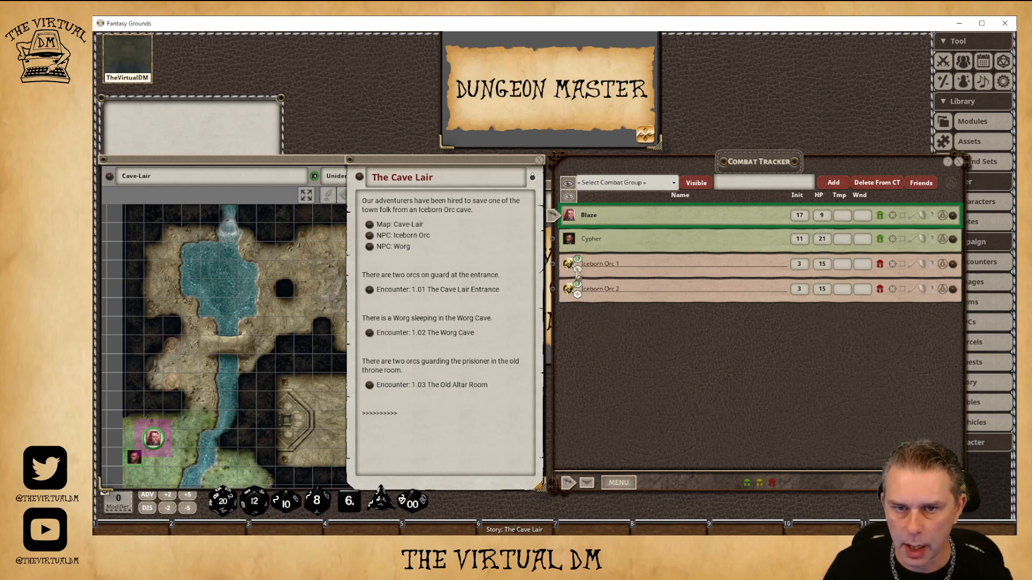
pyautogui.click(577, 268)
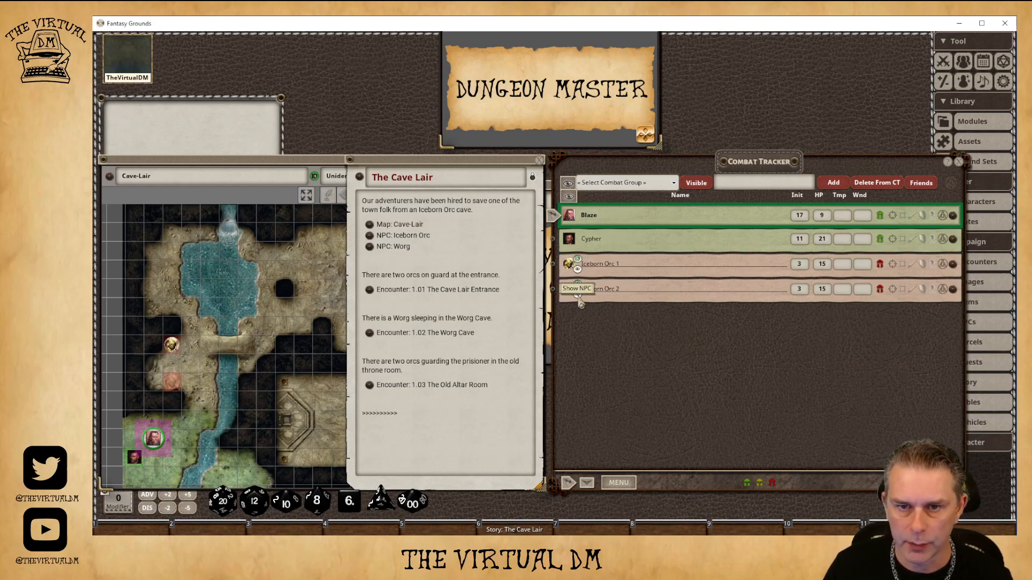
pyautogui.click(578, 294)
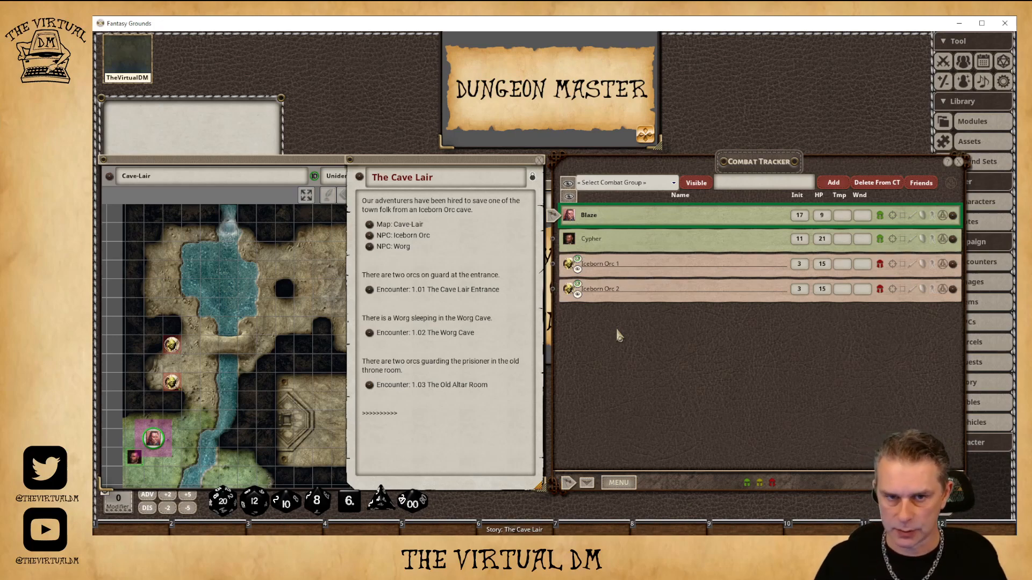
# Add the 1.02 The Worg Cave encounter to the combat tracker and place the Worg token in the map's northeastern cave.
pyautogui.click(369, 333)
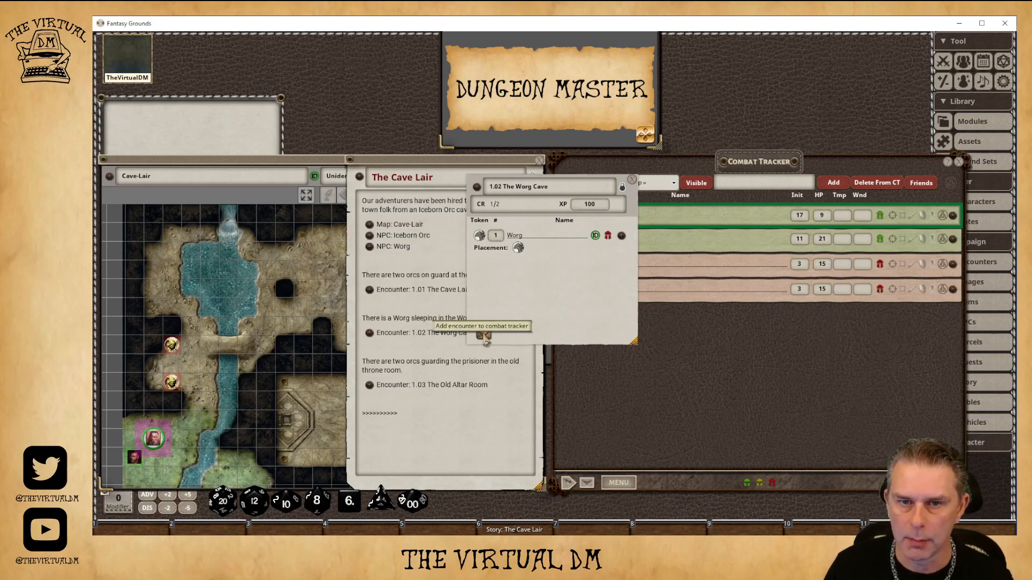
pyautogui.click(484, 336)
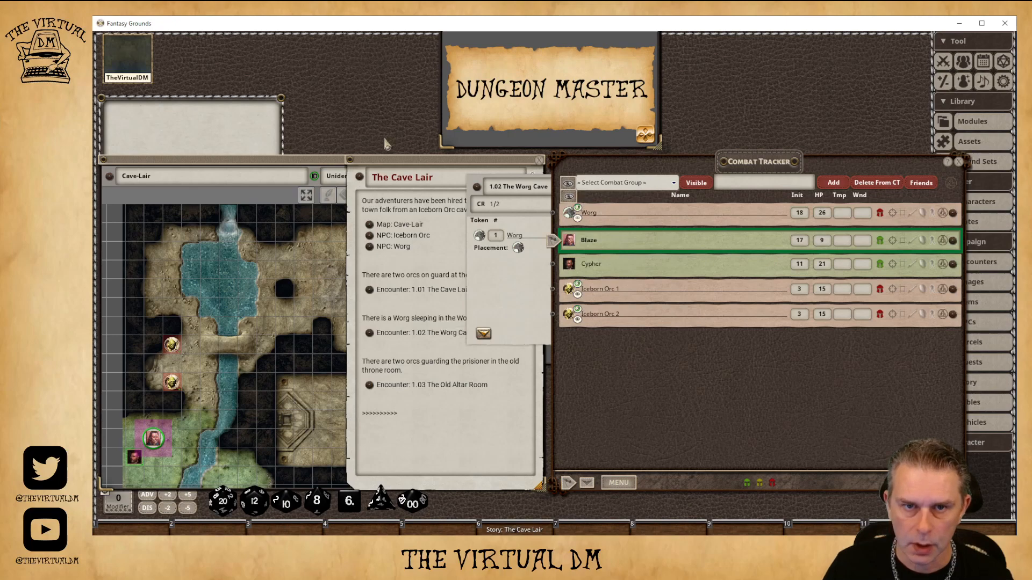
pyautogui.click(478, 180)
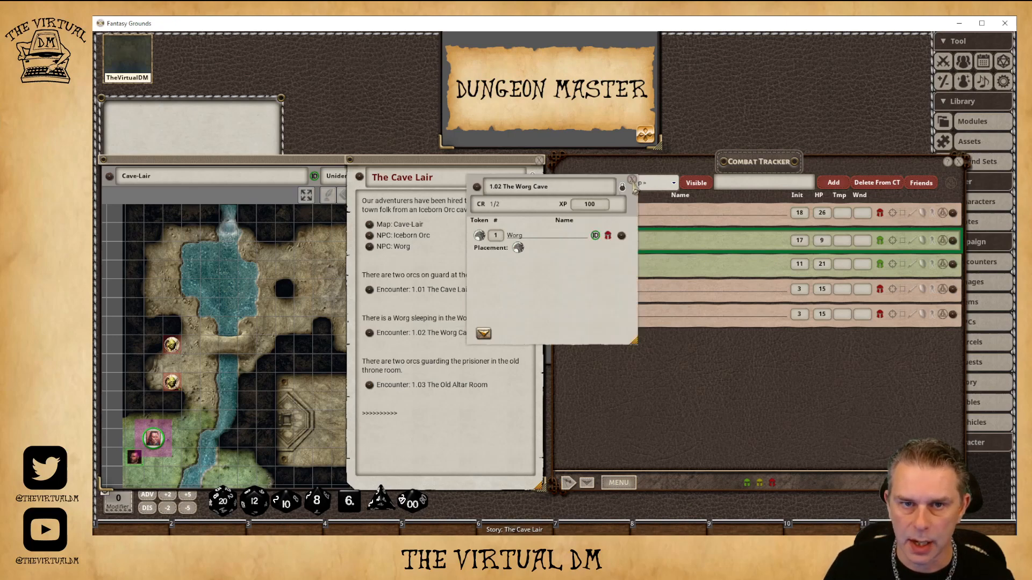
pyautogui.click(633, 183)
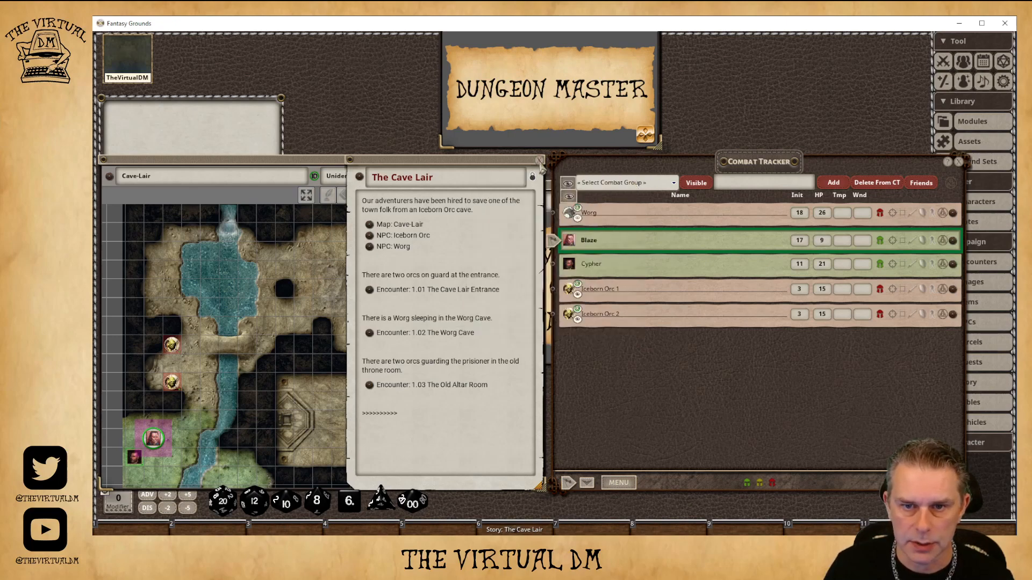
pyautogui.click(540, 160)
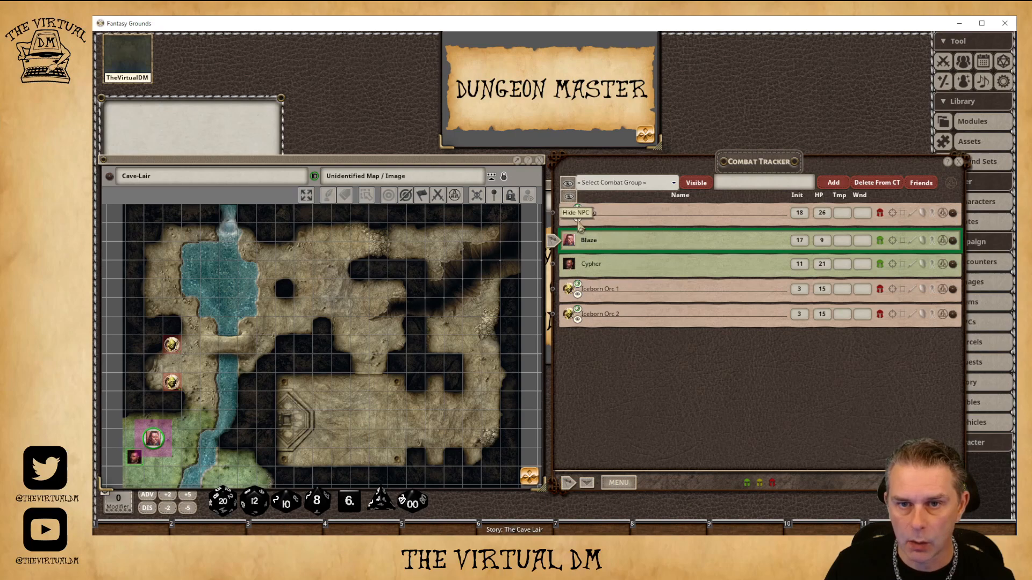
pyautogui.moveTo(569, 212); pyautogui.dragTo(427, 242)
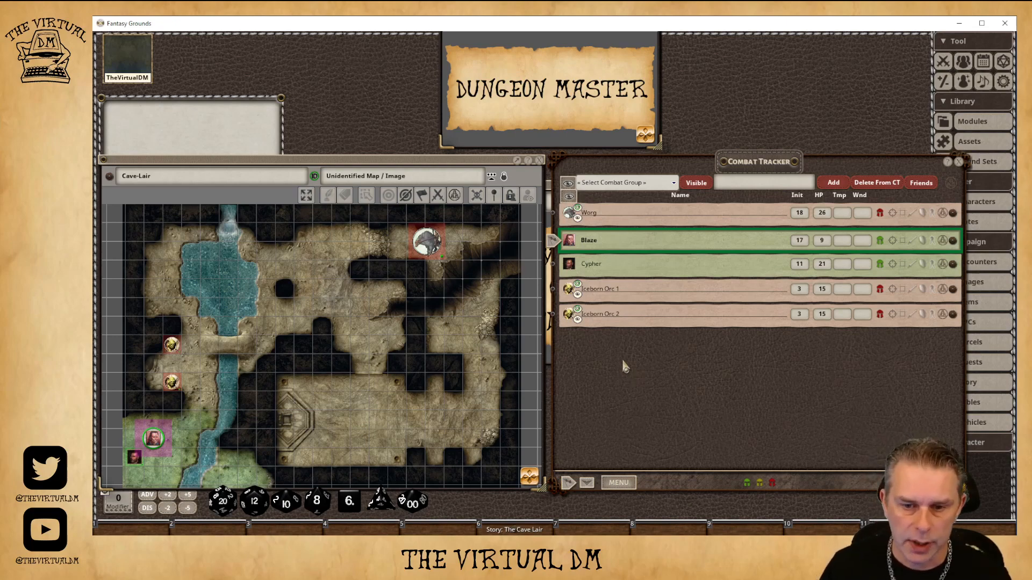
# Check the combat tracker in the player window and hide the Worg from players in the Dungeon Master window.
pyautogui.moveTo(519, 535)
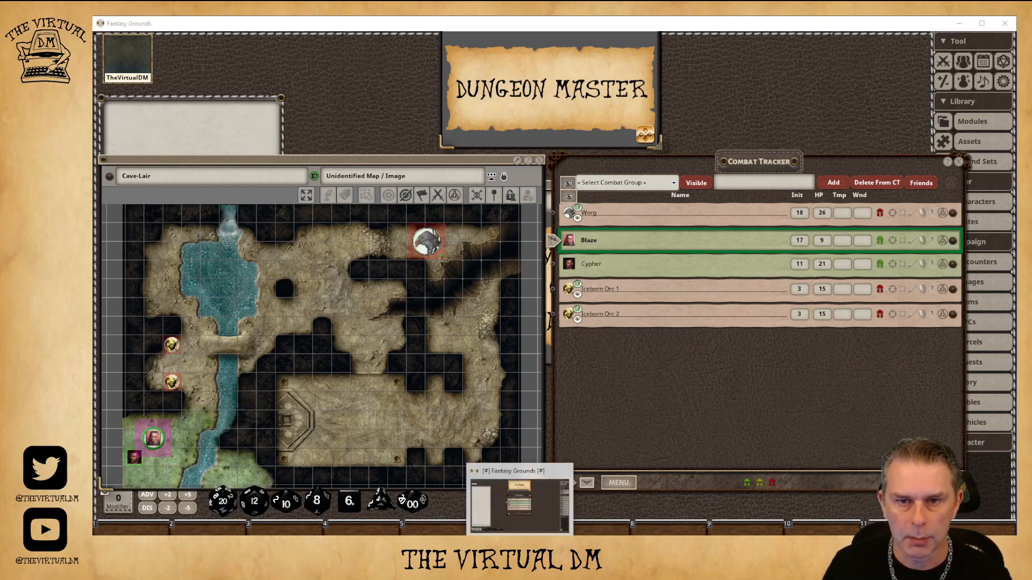
pyautogui.click(519, 505)
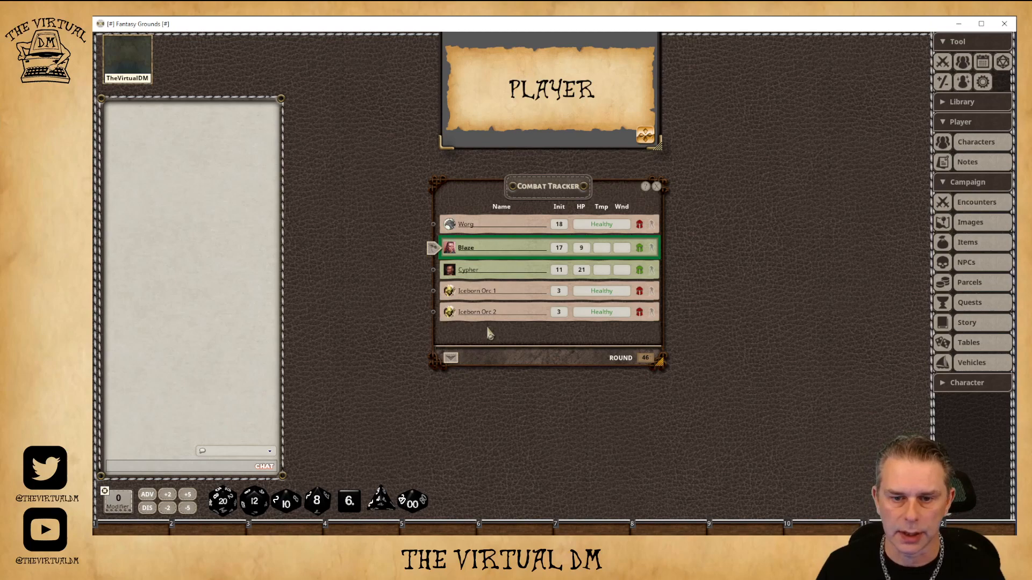
pyautogui.click(495, 498)
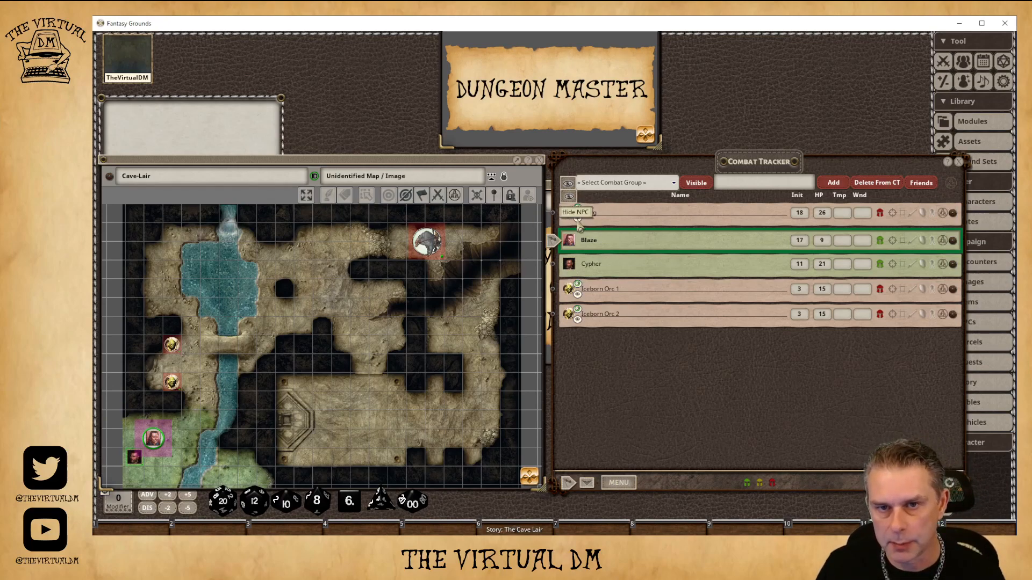
pyautogui.click(578, 218)
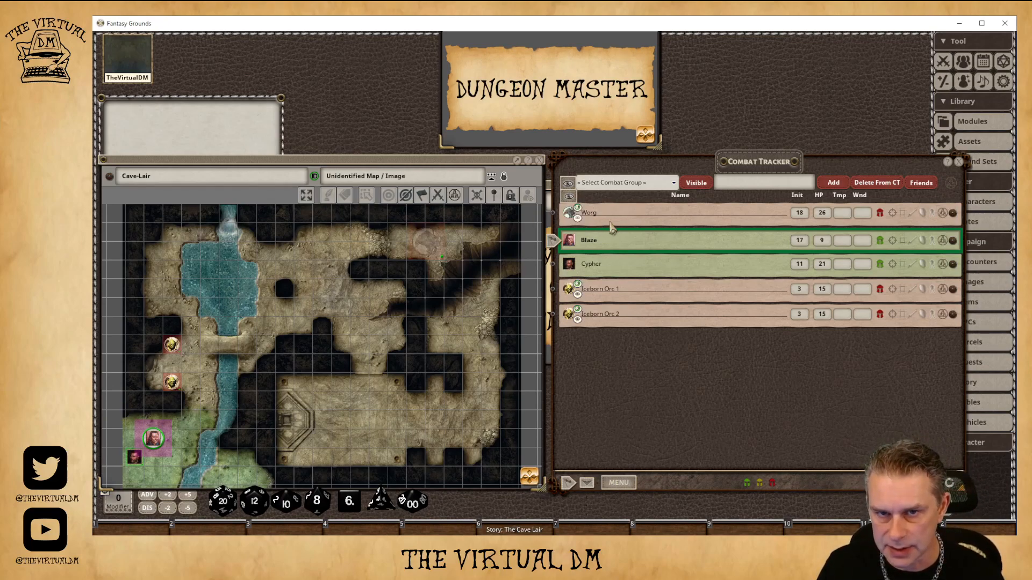
pyautogui.click(426, 240)
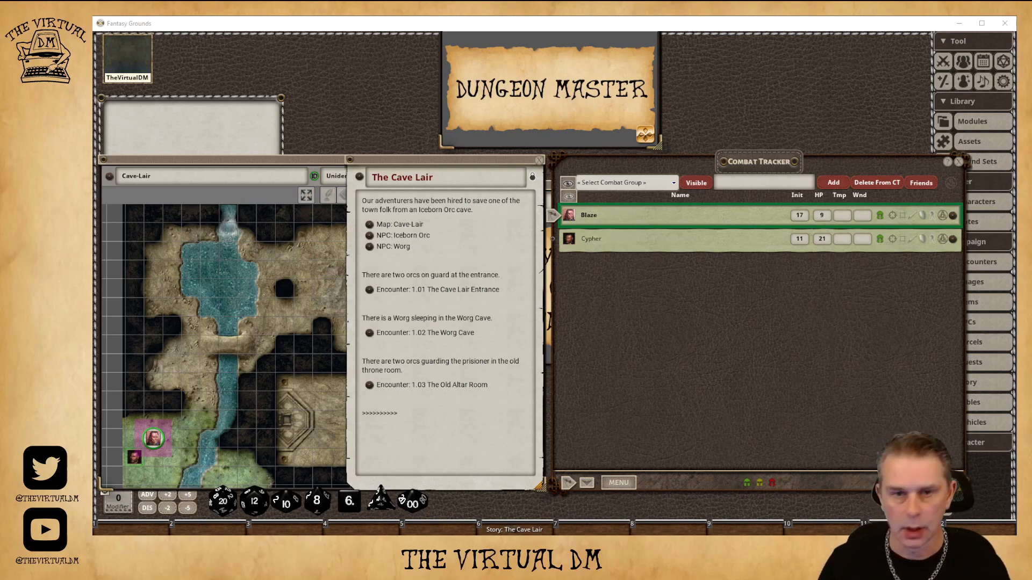
# Add the 1.01 The Cave Lair Entrance encounter to the combat tracker and close the encounter window.
pyautogui.click(369, 290)
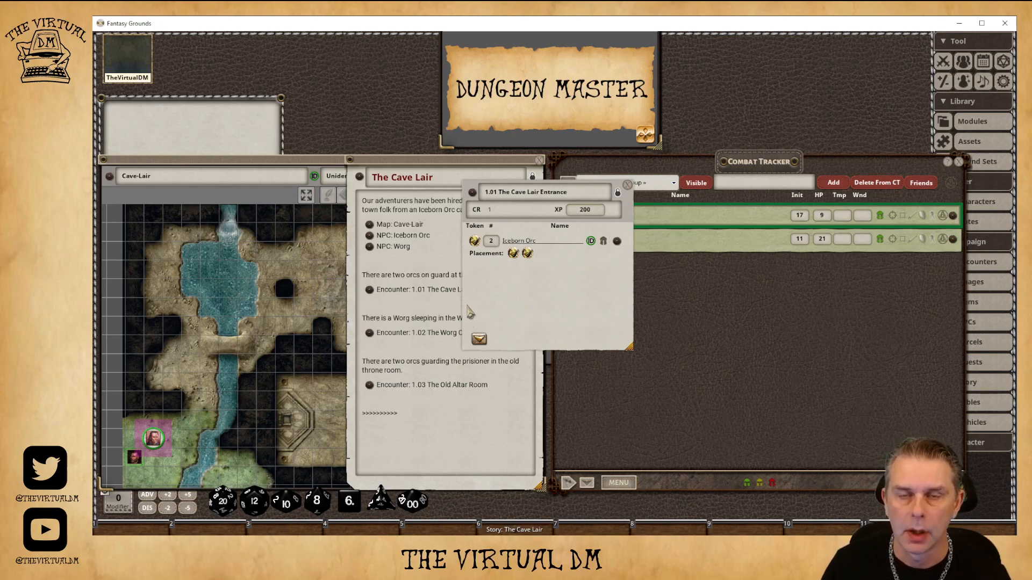
pyautogui.click(479, 342)
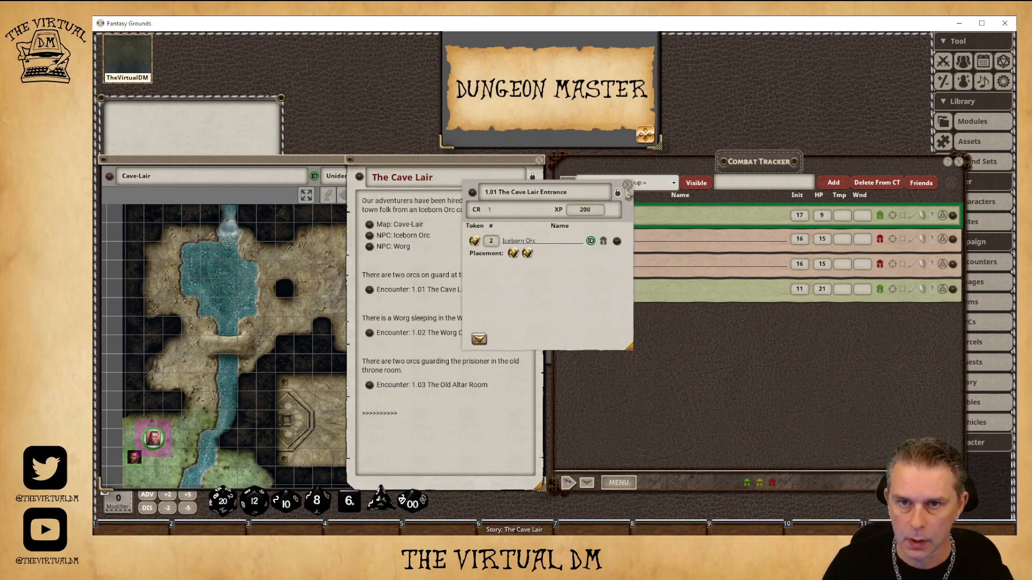
pyautogui.click(627, 185)
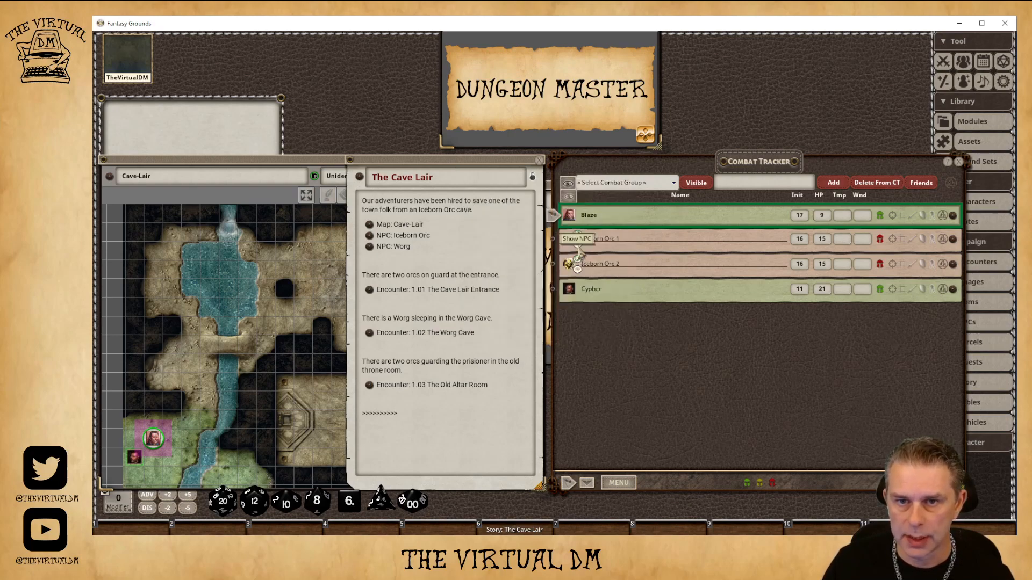
# Make both Iceborn Orcs visible to players and place their tokens on the map, north of the party and west of the river.
pyautogui.click(578, 245)
pyautogui.click(578, 270)
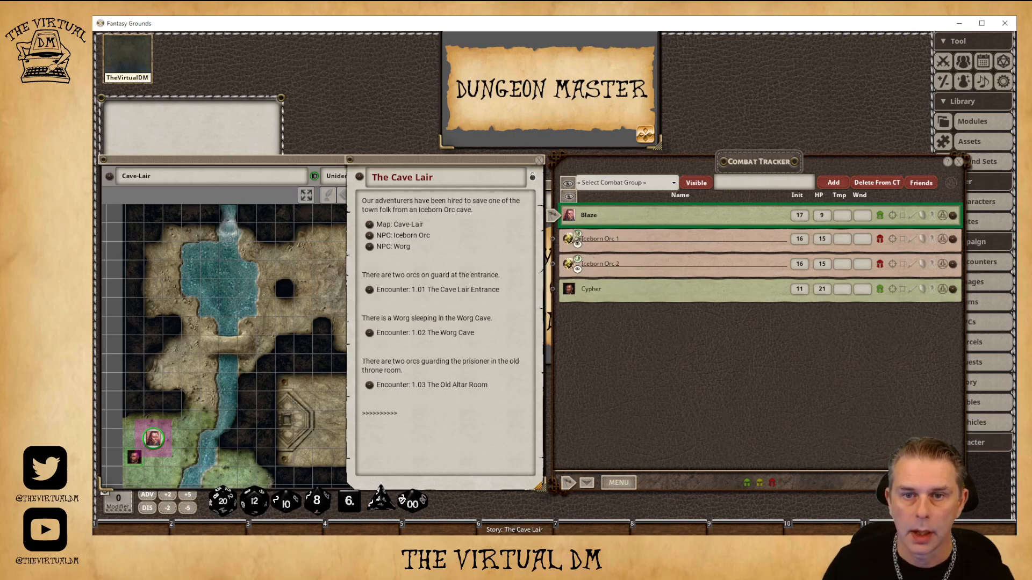
pyautogui.moveTo(569, 240); pyautogui.dragTo(175, 348)
pyautogui.moveTo(569, 265); pyautogui.dragTo(172, 382)
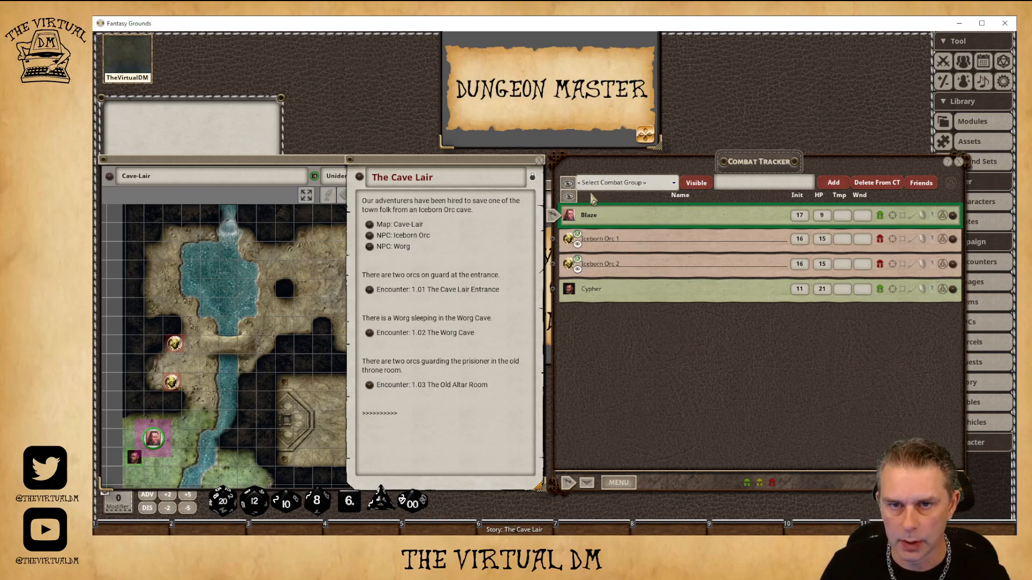
# Create a combat group named Cave Entrance in the combat tracker.
pyautogui.click(674, 183)
pyautogui.click(596, 200)
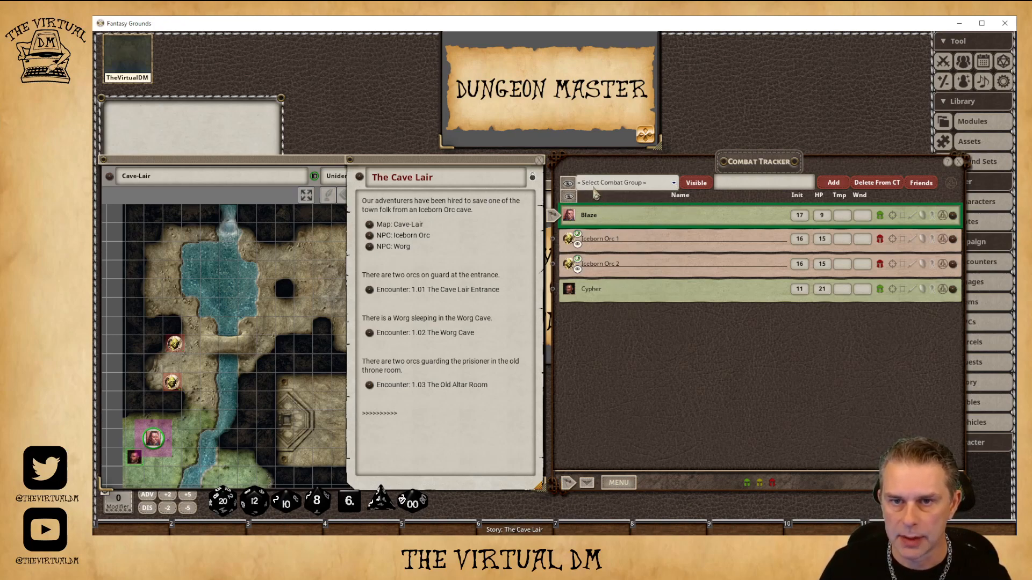
pyautogui.click(755, 186)
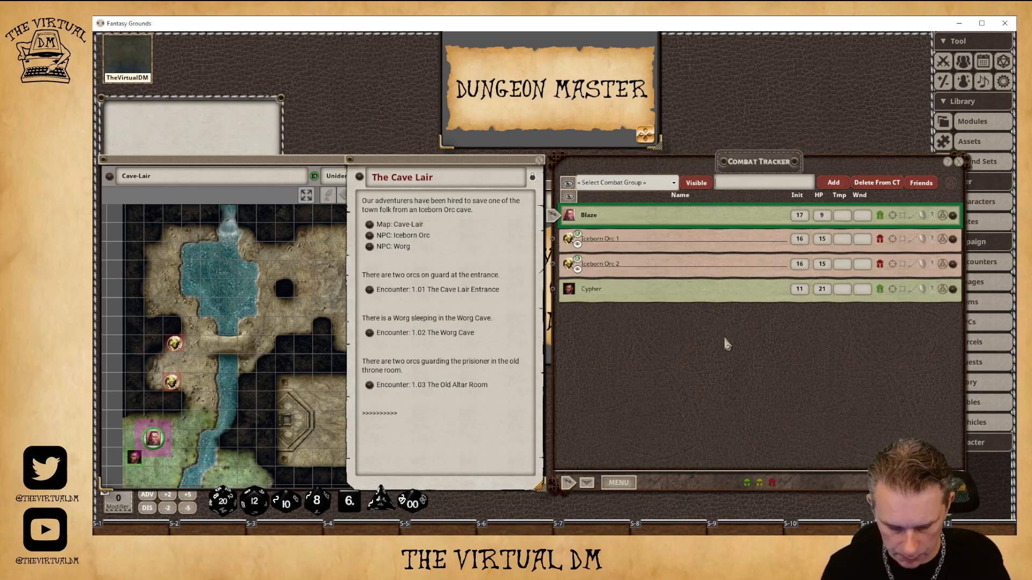
pyautogui.write('Cave Entrance')
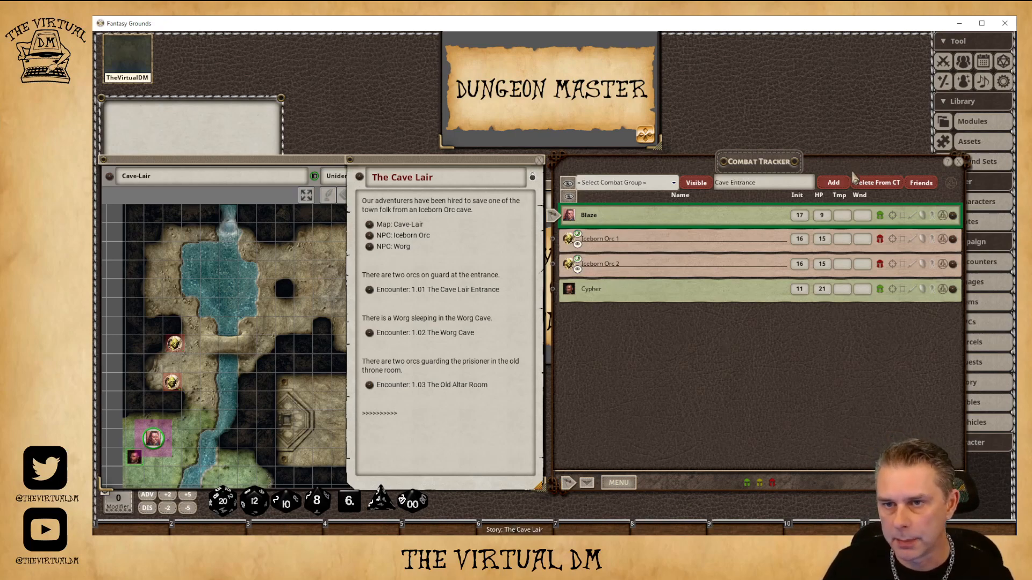
pyautogui.click(833, 183)
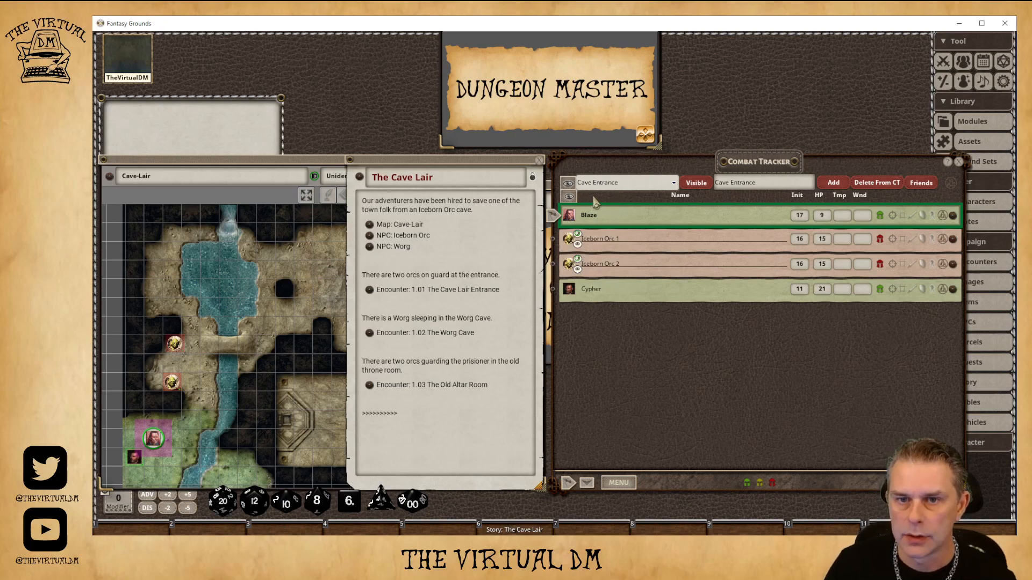
# Toggle the Cave Entrance group's visibility off, on and off again, leaving its orcs hidden in the combat tracker.
pyautogui.click(698, 184)
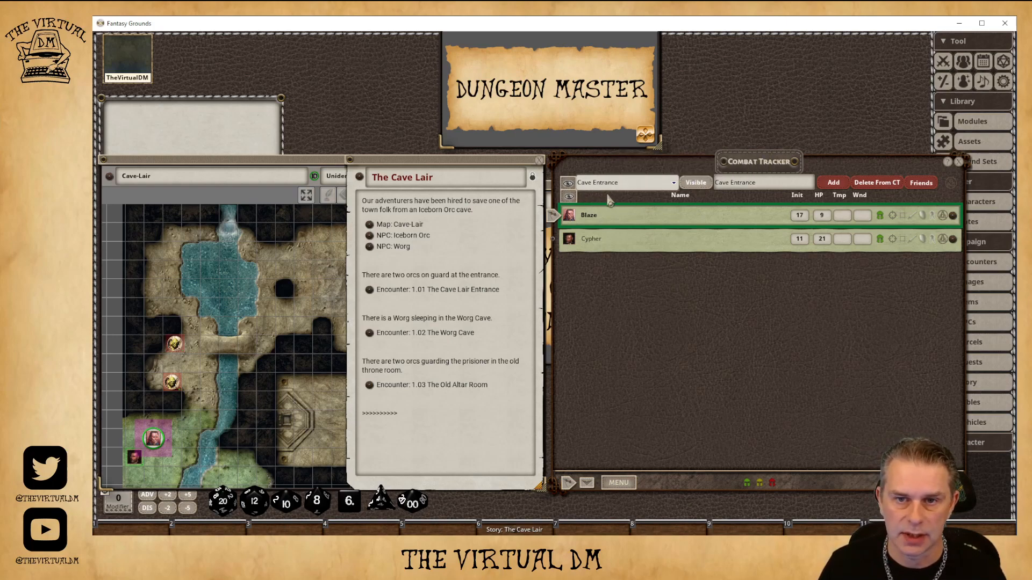
pyautogui.click(700, 183)
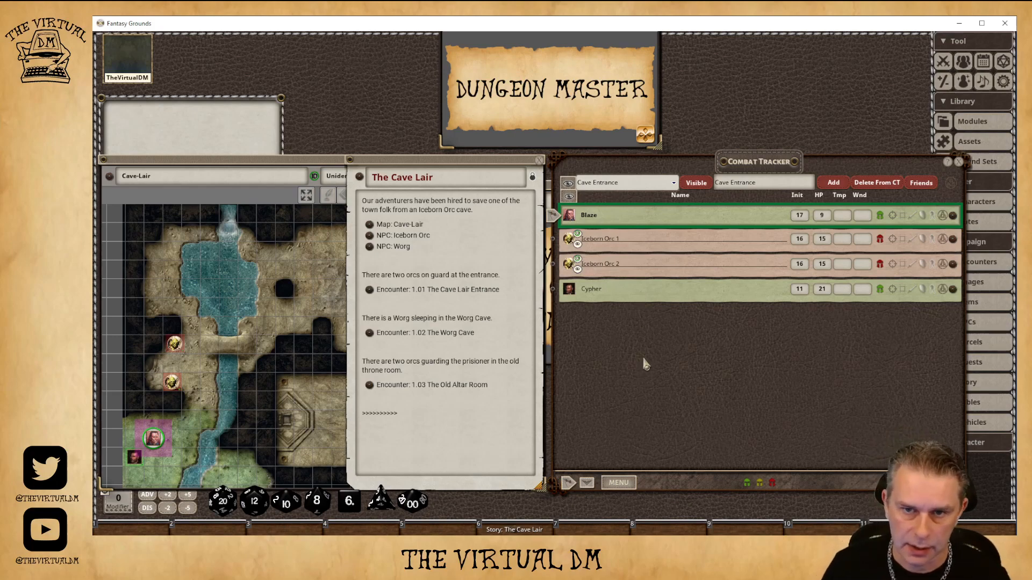
pyautogui.click(698, 184)
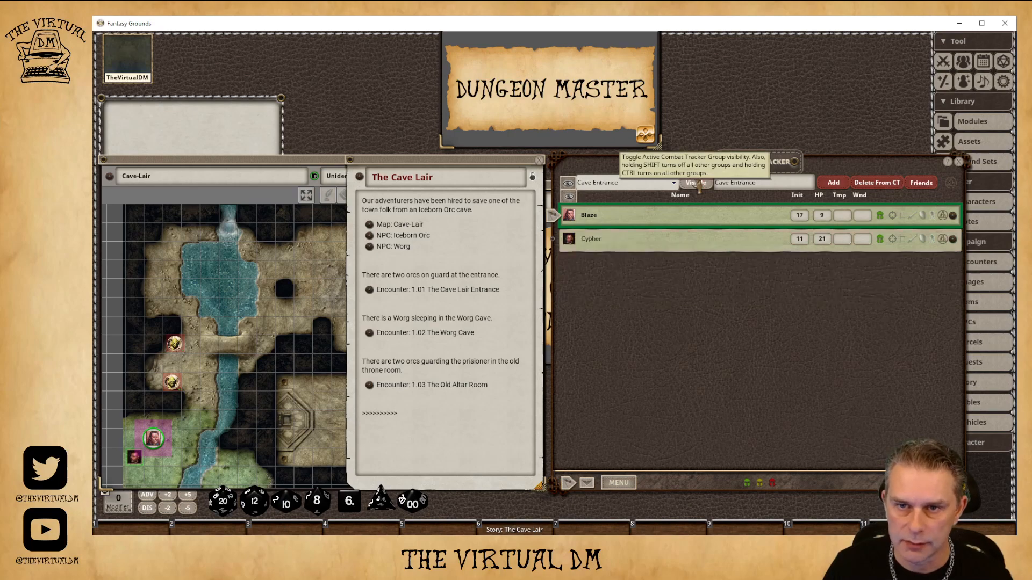
# Add the 1.02 The Worg Cave encounter to the combat tracker and close the encounter window.
pyautogui.click(369, 333)
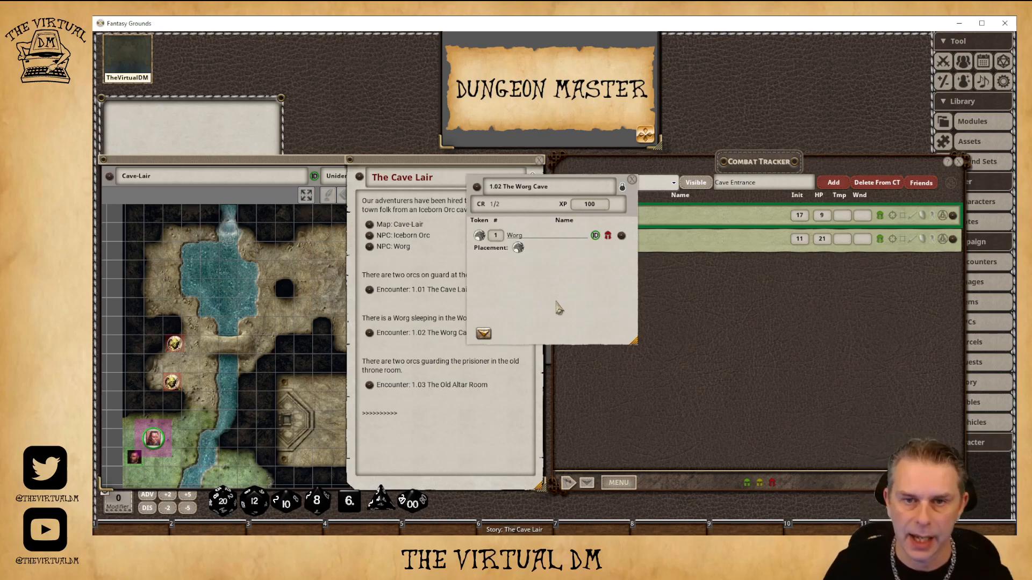
pyautogui.click(485, 337)
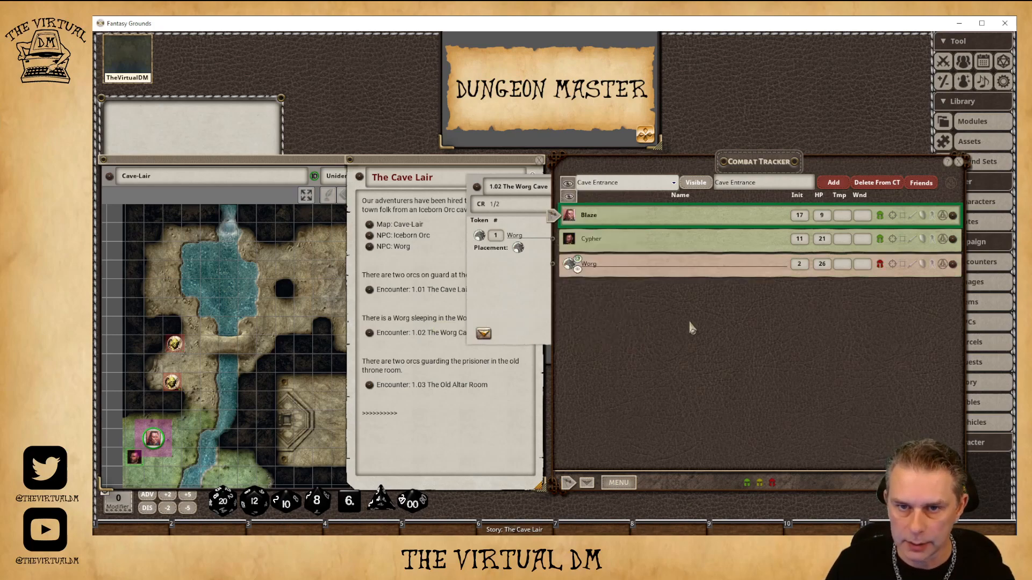
pyautogui.click(480, 185)
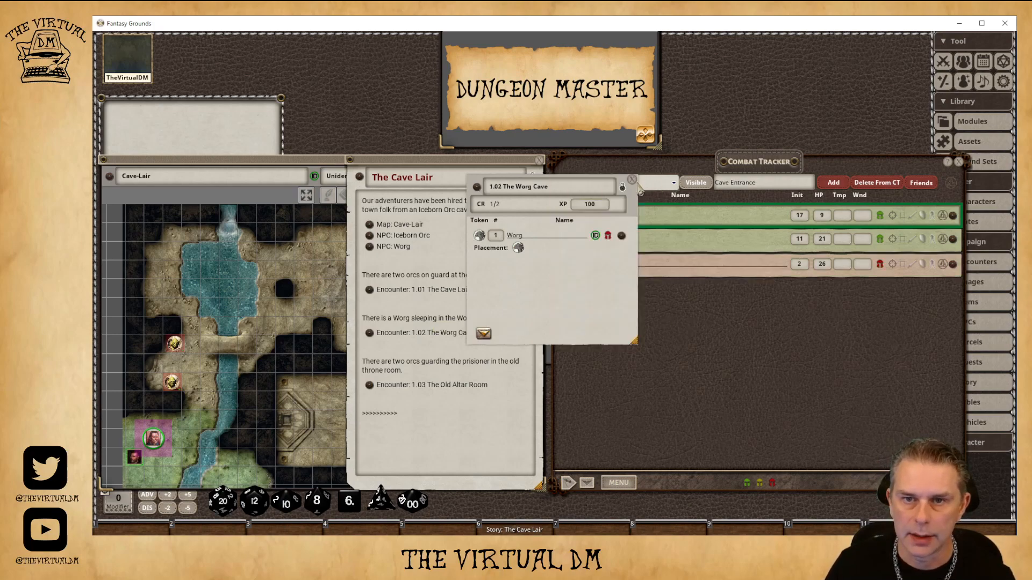
pyautogui.click(633, 180)
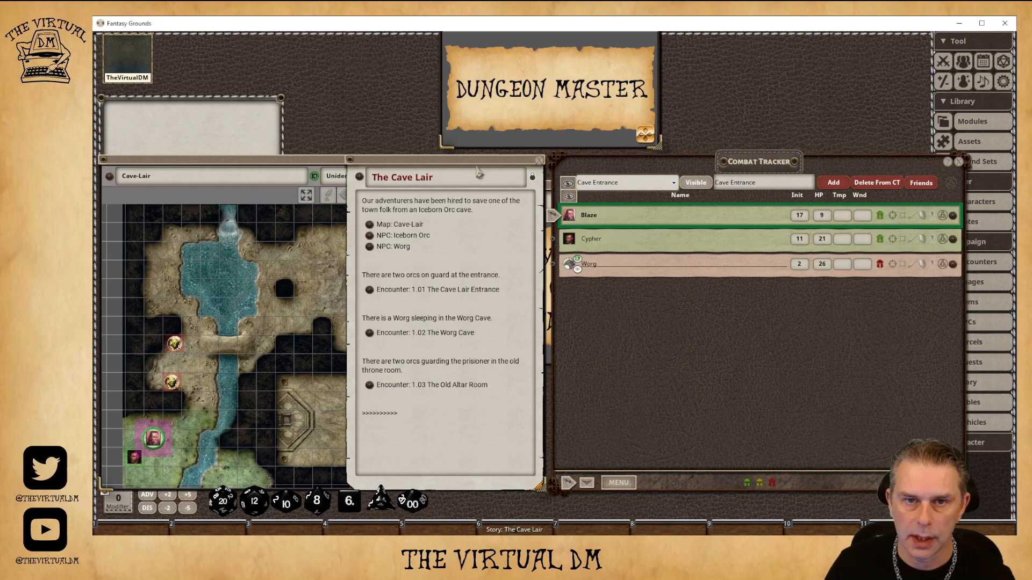
# Close the story window and place the Worg token in the northeast chamber of the Cave-Lair map.
pyautogui.click(540, 160)
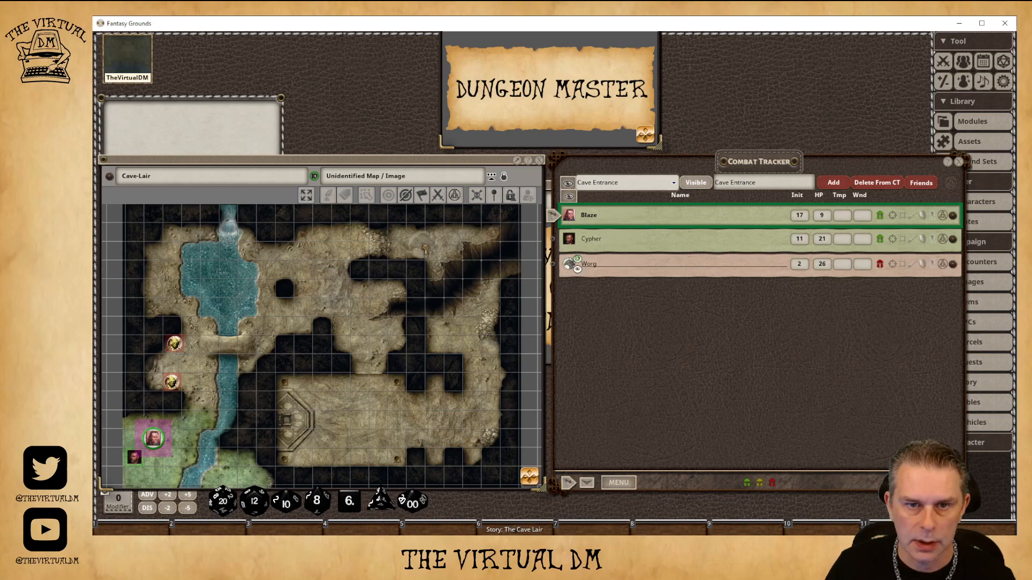
pyautogui.moveTo(425, 249); pyautogui.dragTo(423, 246)
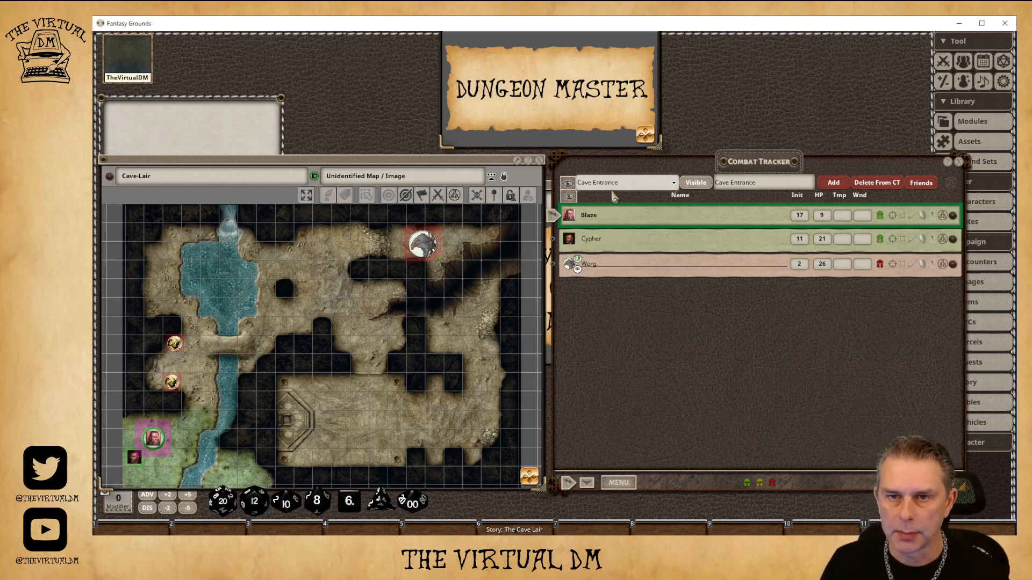
# Create a combat group named Worg Cave, add the Worg to it, and hide the group in the combat tracker.
pyautogui.click(674, 186)
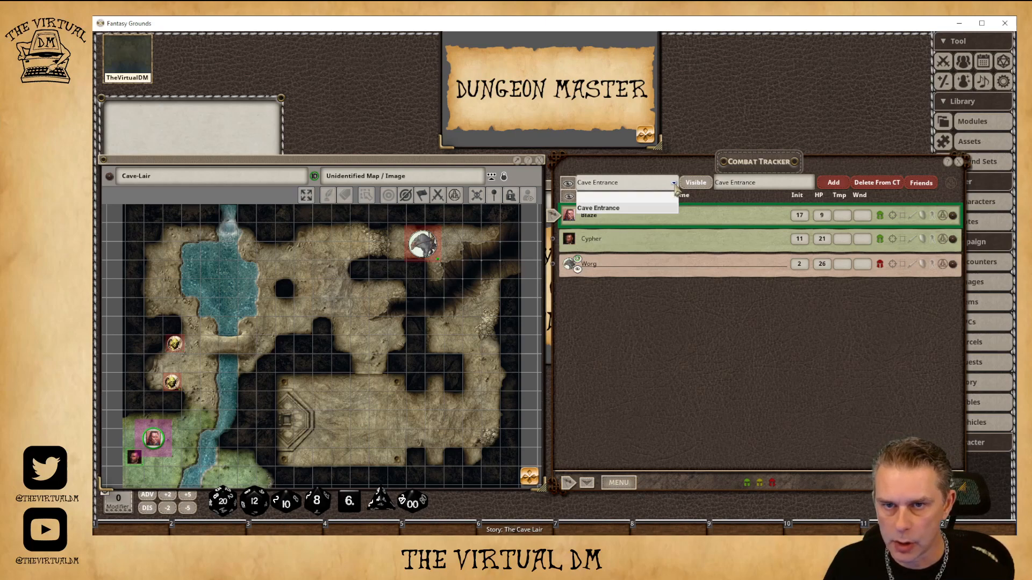
pyautogui.click(603, 200)
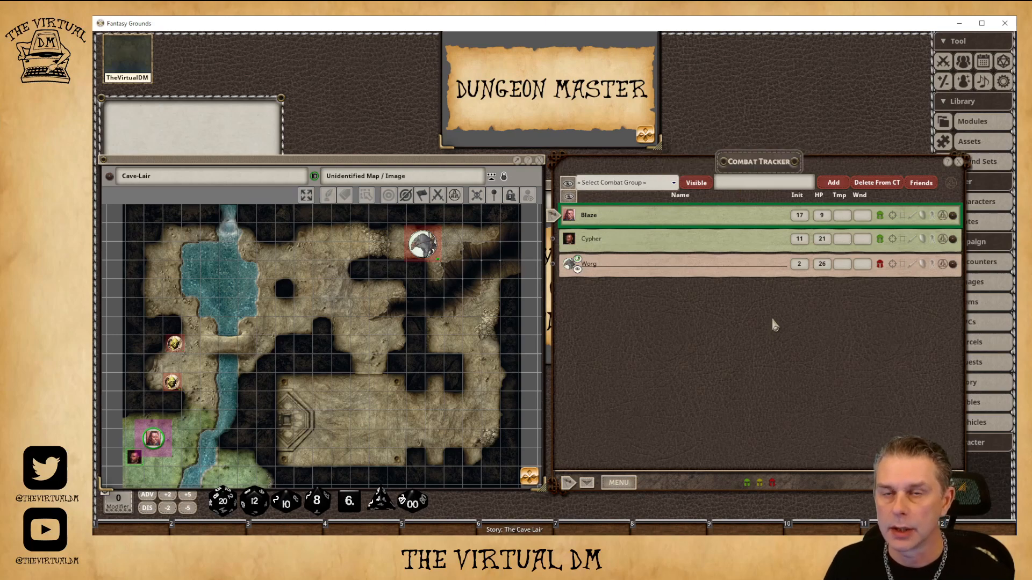
pyautogui.write('Worg Cave')
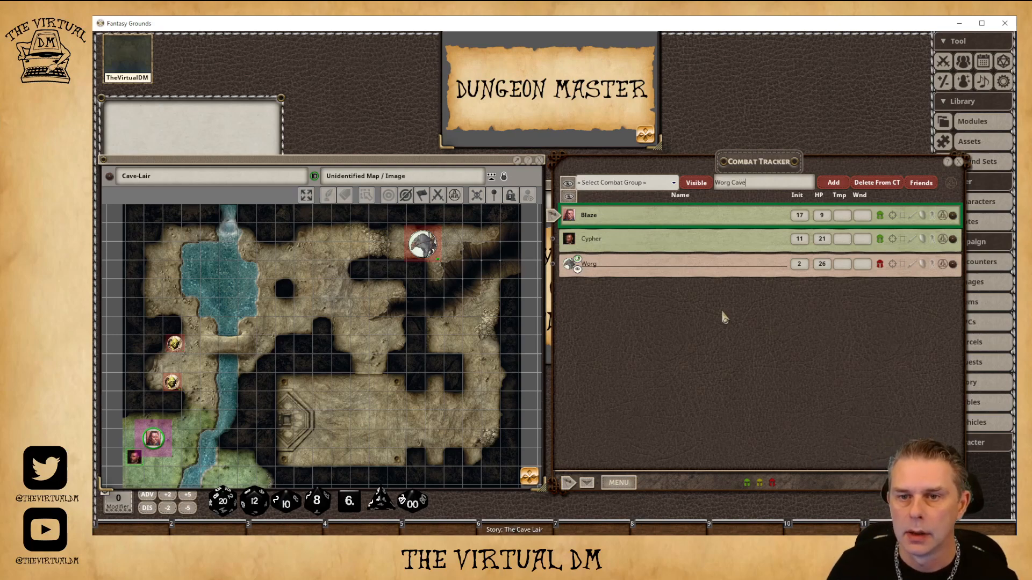
pyautogui.click(835, 184)
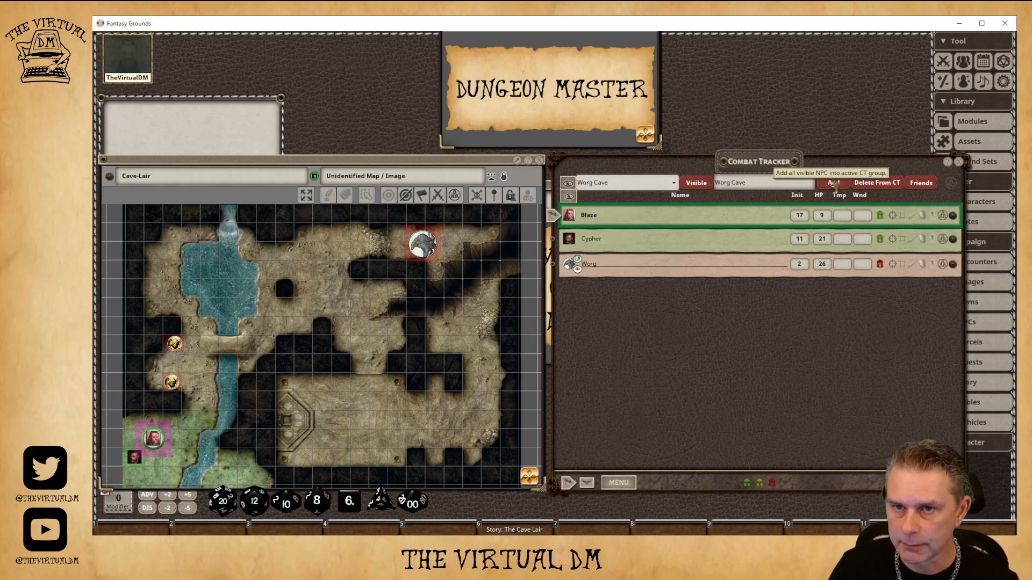
pyautogui.click(699, 185)
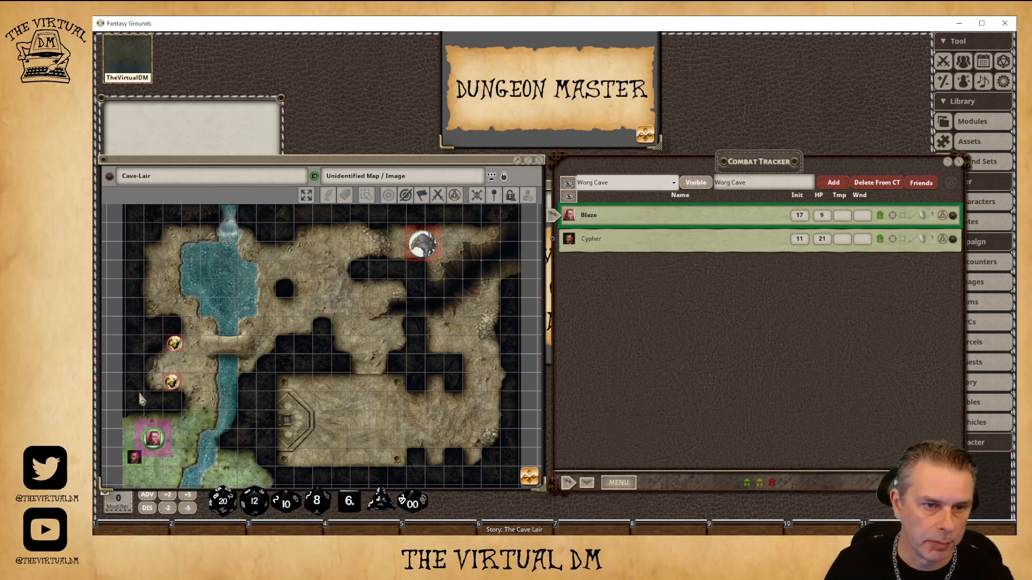
pyautogui.moveTo(422, 242)
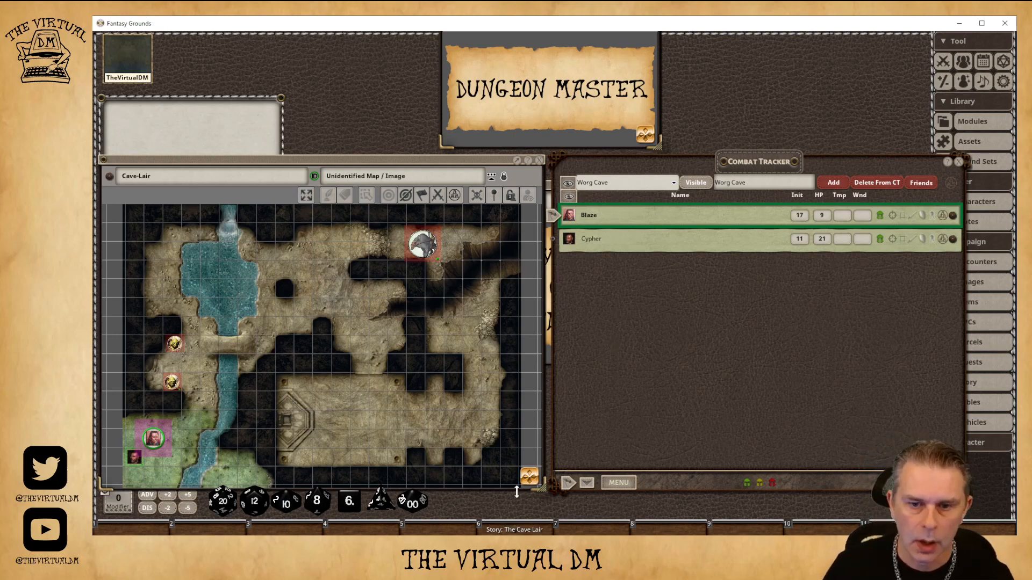
# Add the 1.03 The Old Altar Room encounter to the combat tracker and close the encounter and story windows.
pyautogui.click(513, 529)
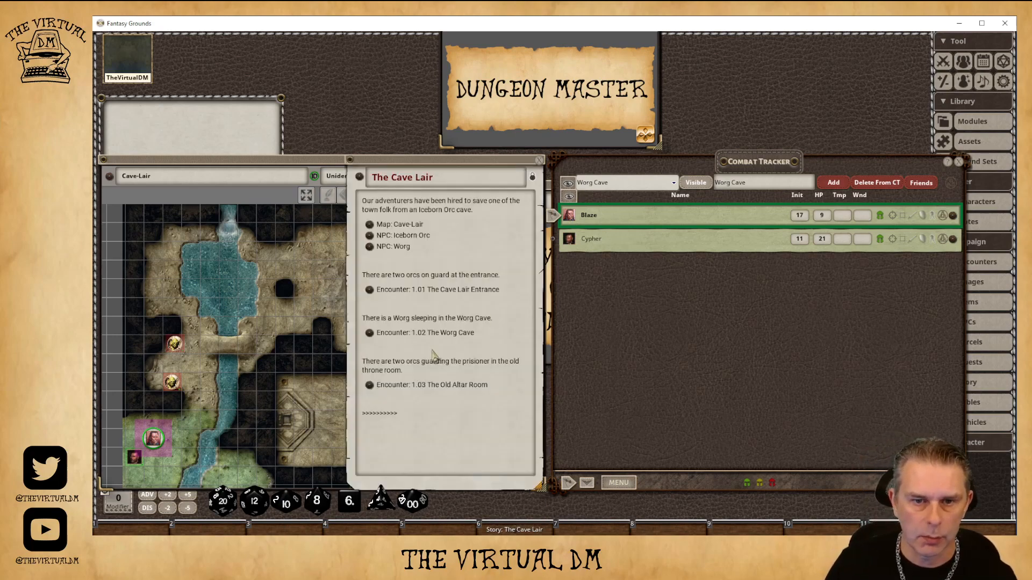
pyautogui.click(369, 386)
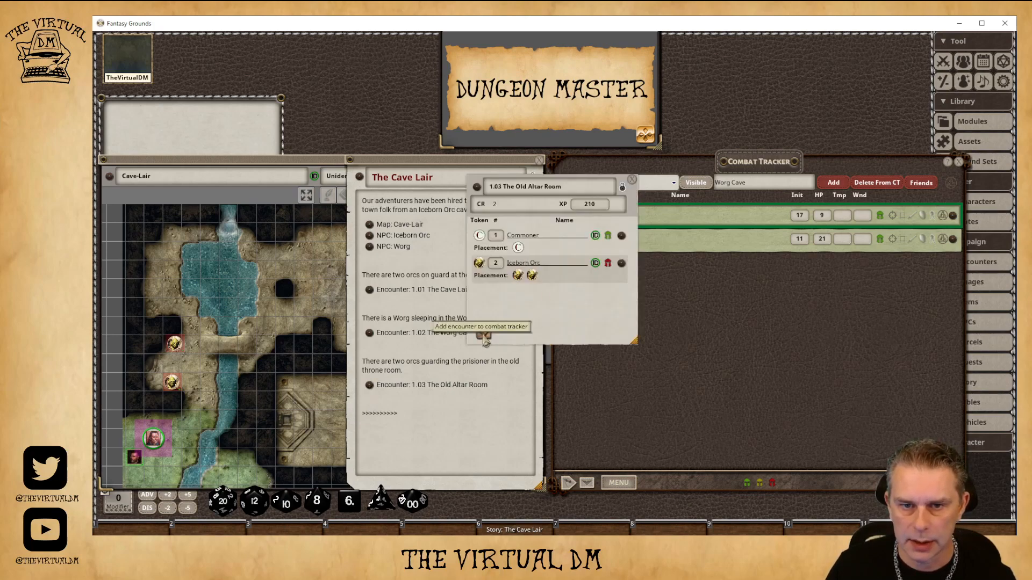
pyautogui.click(485, 336)
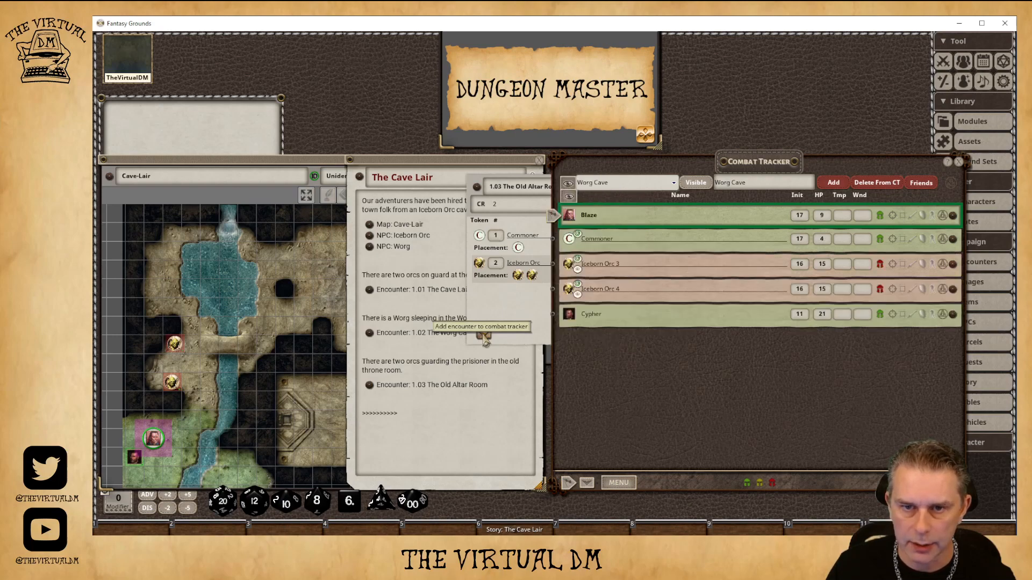
pyautogui.click(474, 186)
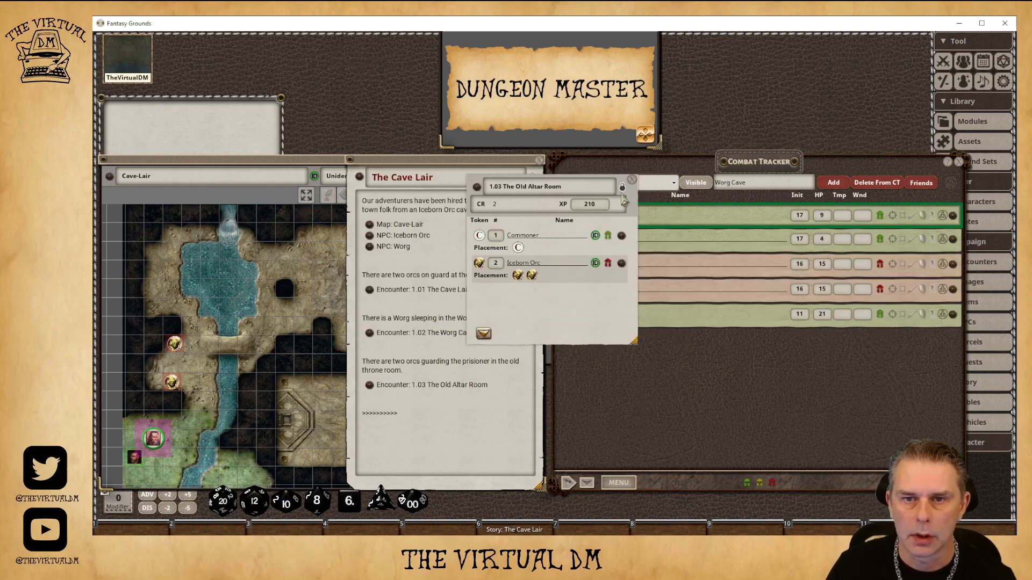
pyautogui.click(632, 180)
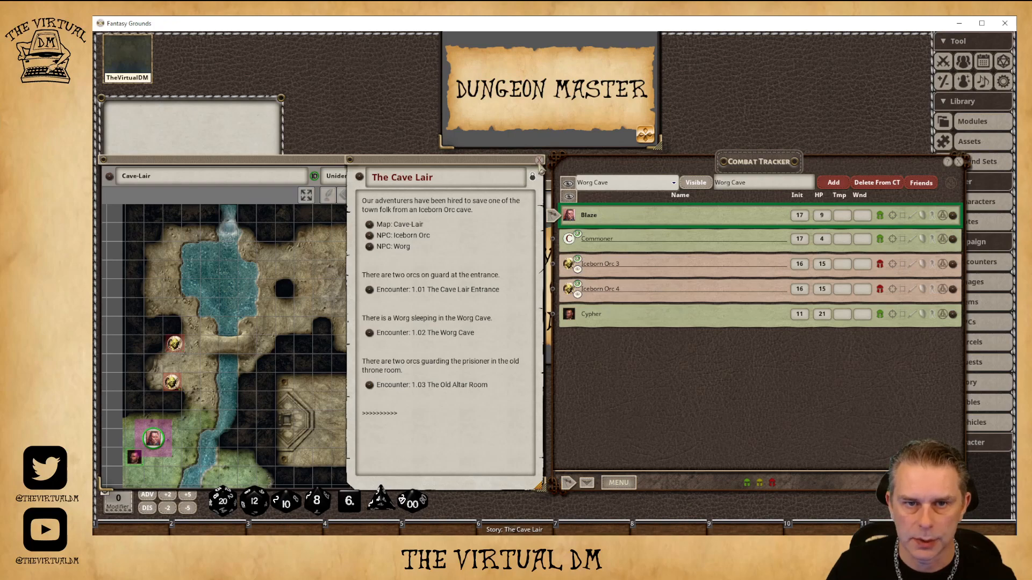
pyautogui.click(539, 161)
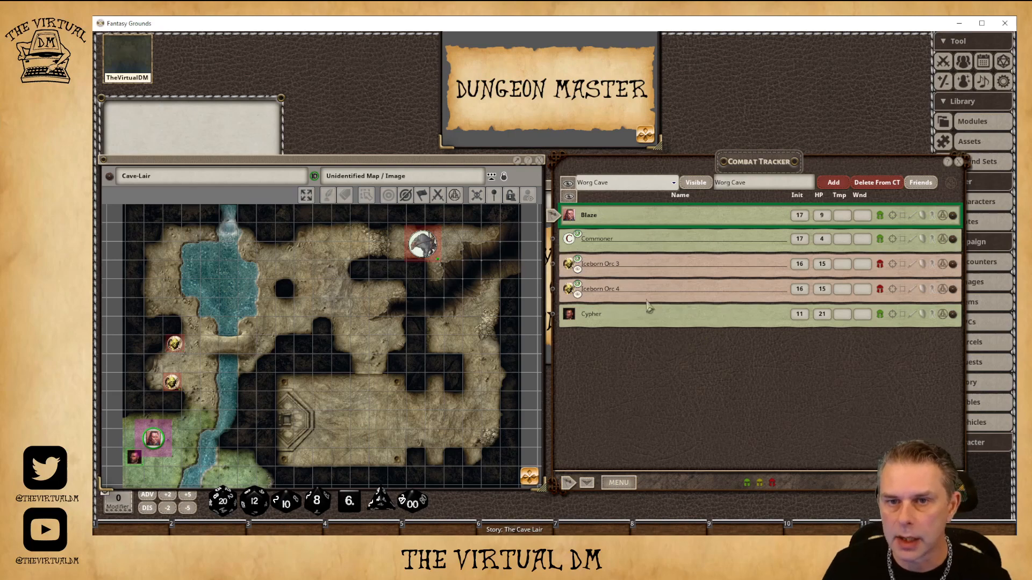
# Create a combat group named Altar Room and add the visible hostile NPCs to it.
pyautogui.click(674, 183)
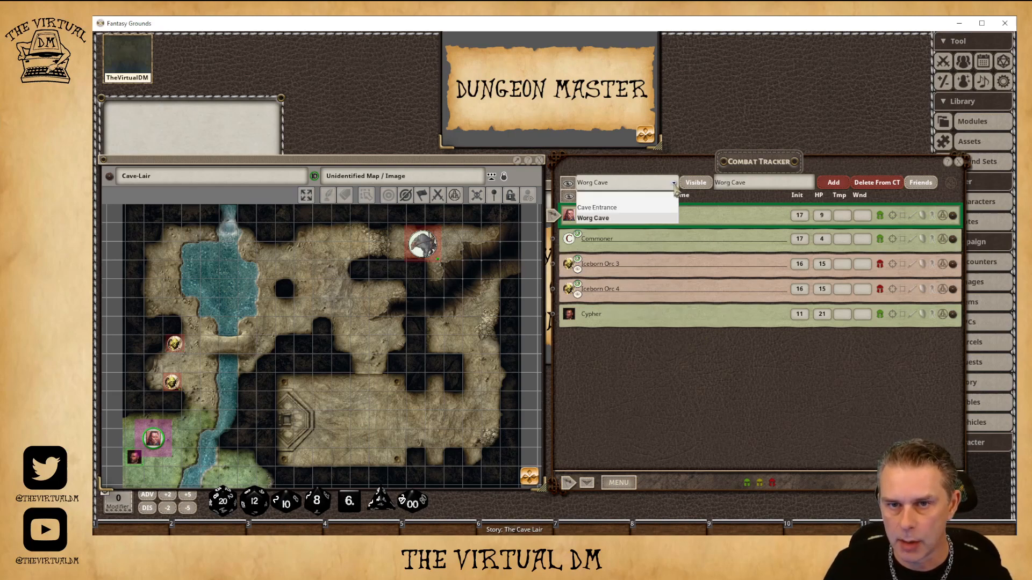
pyautogui.click(596, 198)
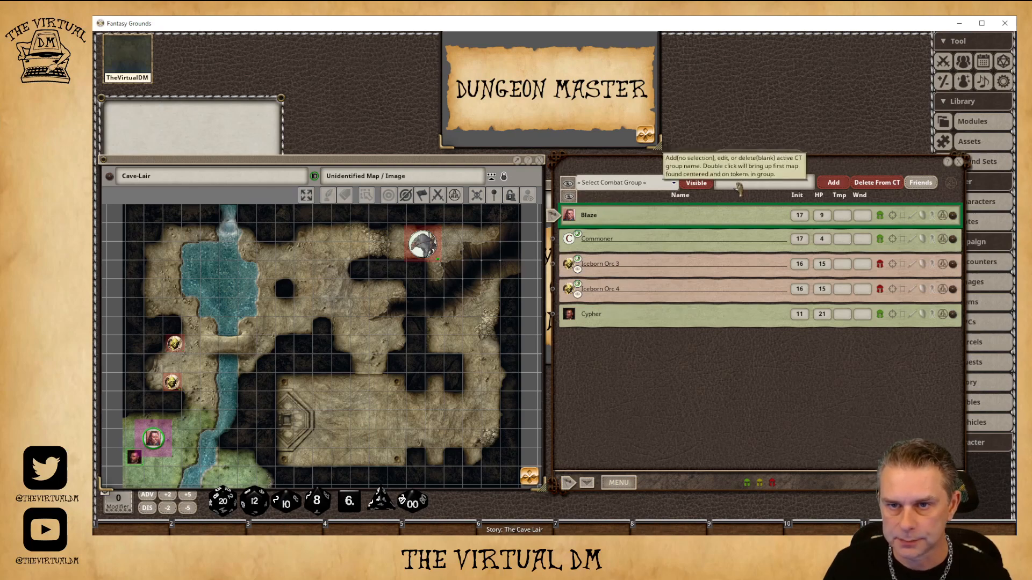
pyautogui.press('shift')
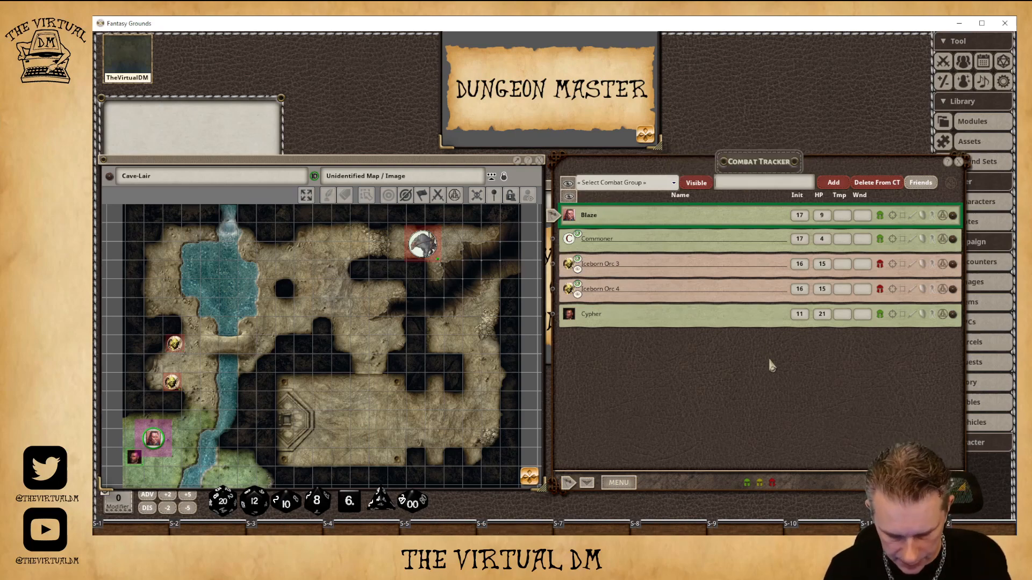
pyautogui.write('Altar Room')
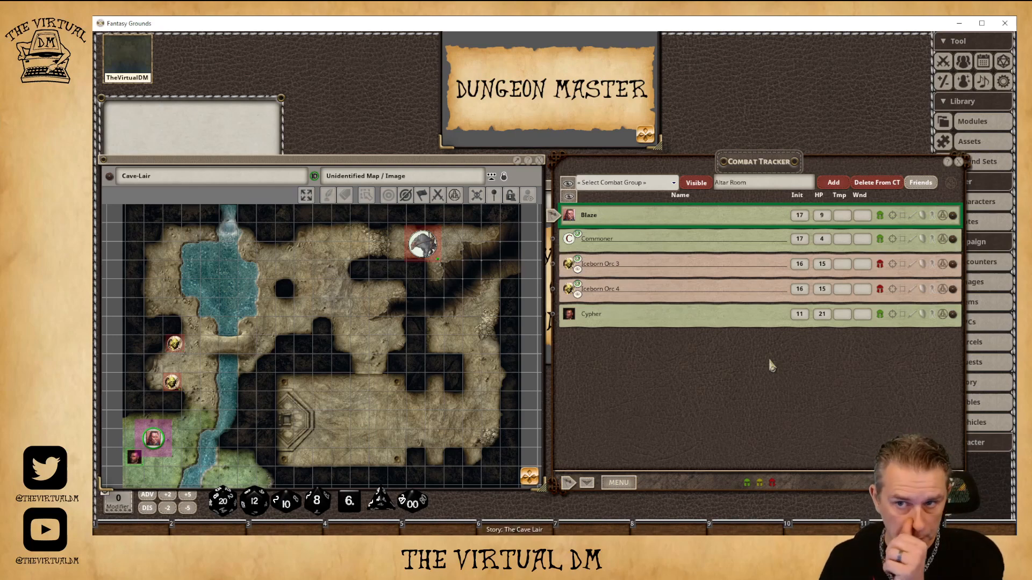
pyautogui.click(835, 183)
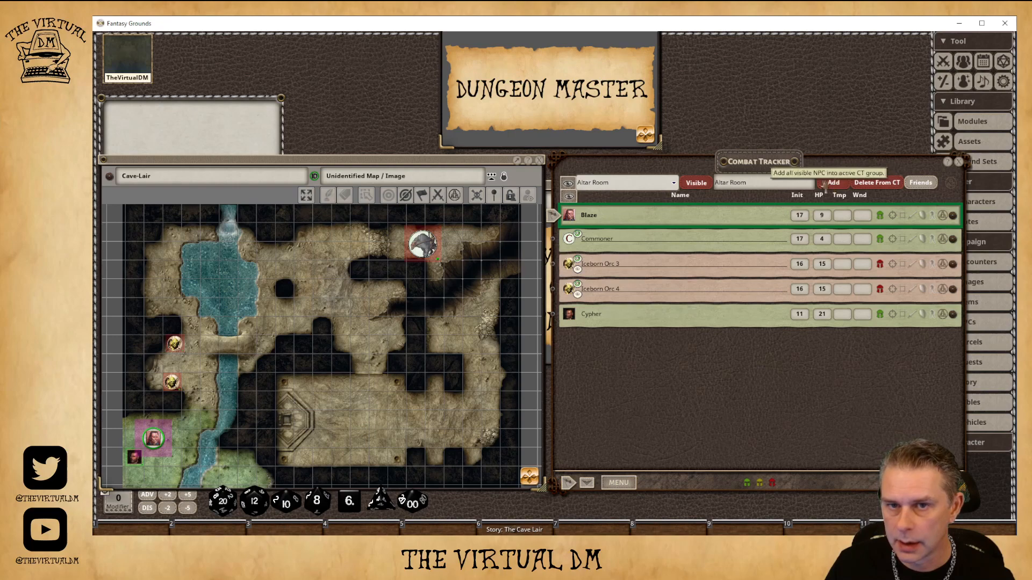
# Enable the Friends option, add the Commoner to the Altar Room group along with the orcs, and hide the group.
pyautogui.click(696, 183)
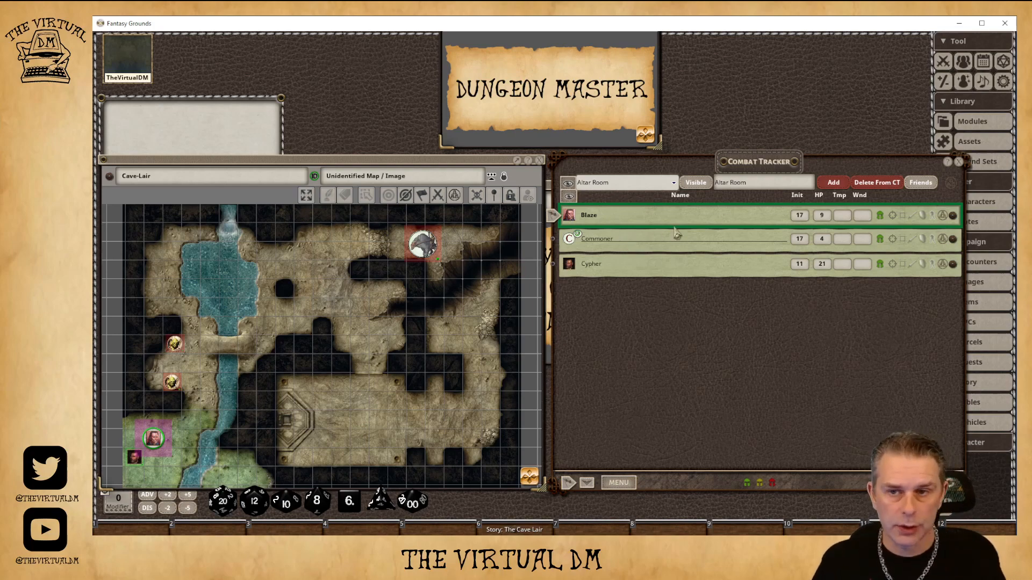
pyautogui.click(696, 183)
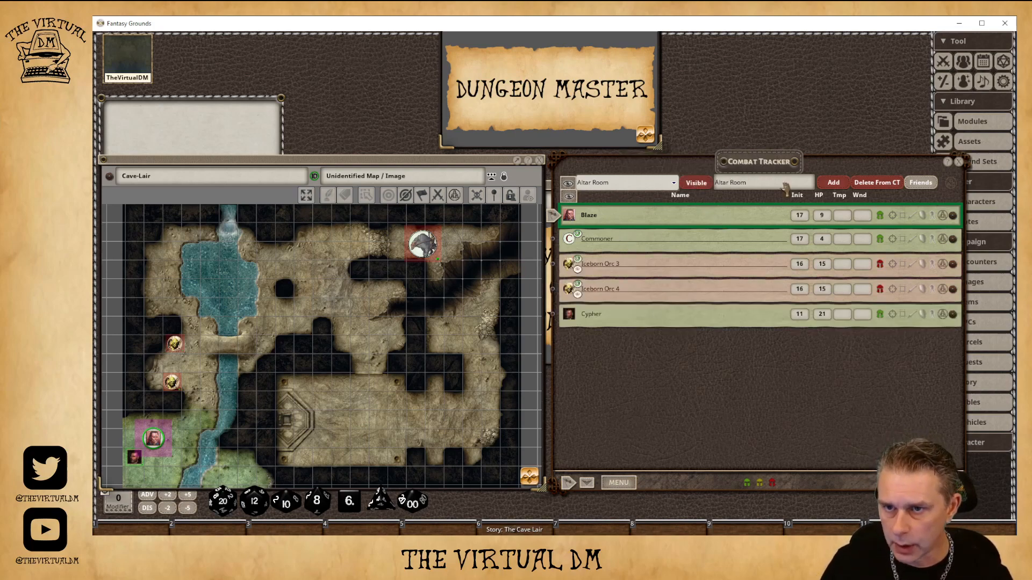
pyautogui.click(920, 183)
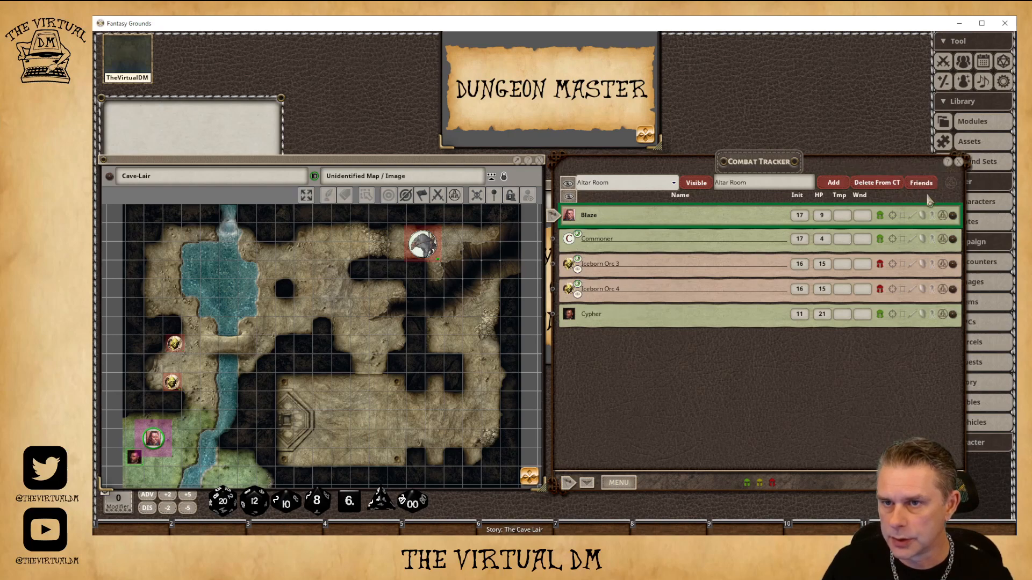
pyautogui.moveTo(919, 198); pyautogui.dragTo(846, 205)
pyautogui.moveTo(811, 169); pyautogui.dragTo(876, 160)
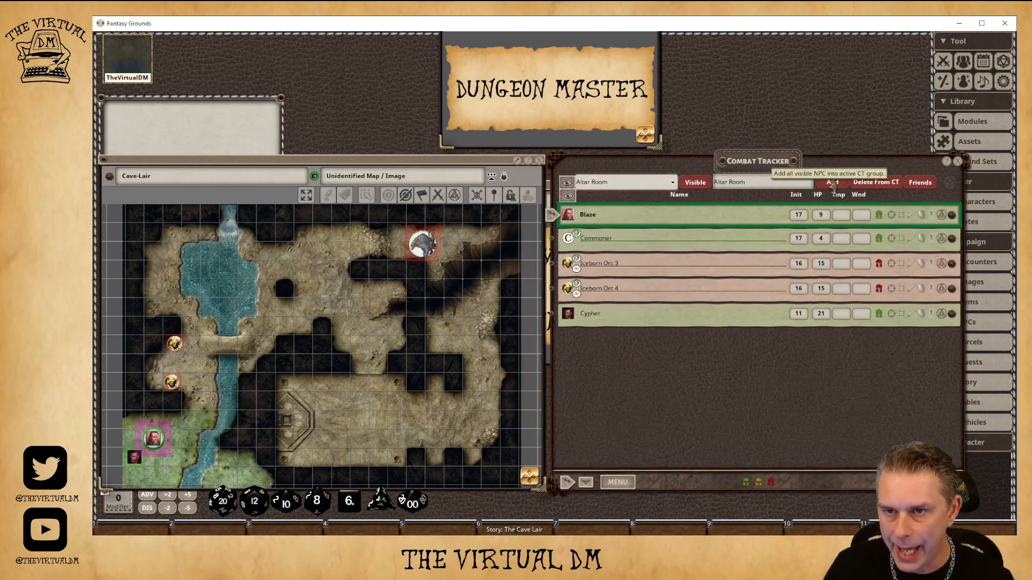
pyautogui.click(696, 184)
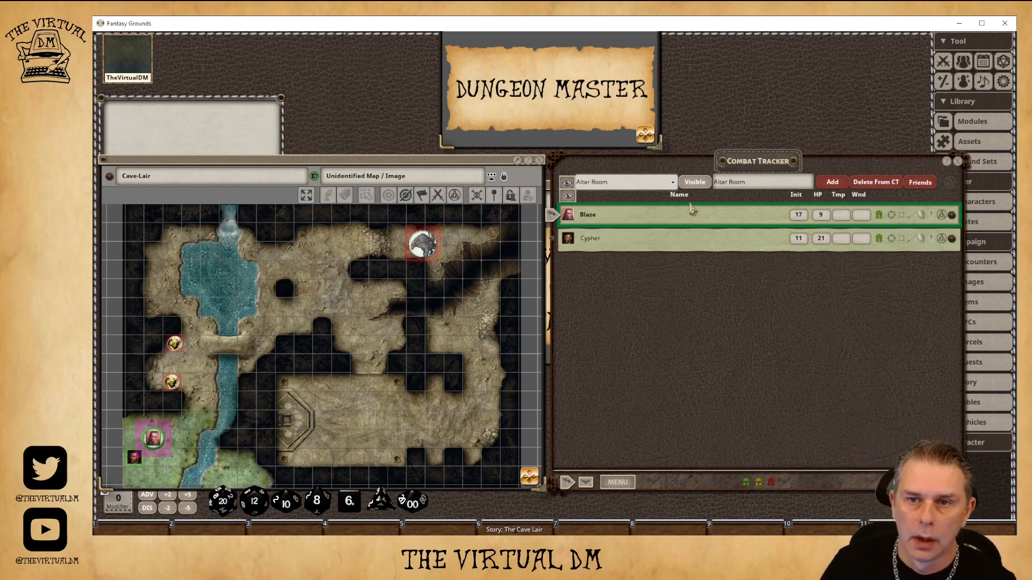
# Show the Altar Room group, place its two orcs and the Commoner in and around the altar room on the map, and hide it again.
pyautogui.click(687, 183)
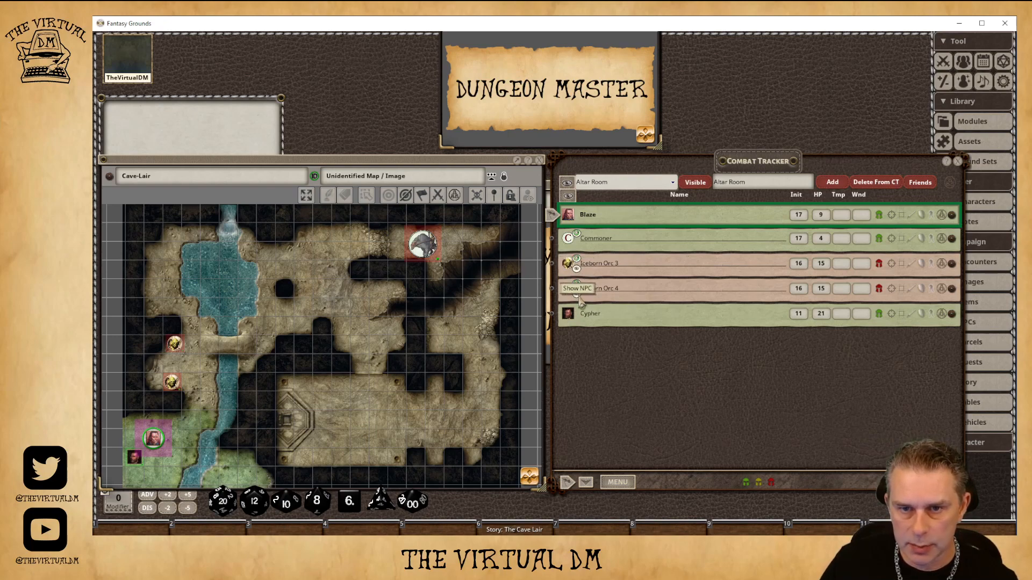
pyautogui.moveTo(567, 266); pyautogui.dragTo(340, 383)
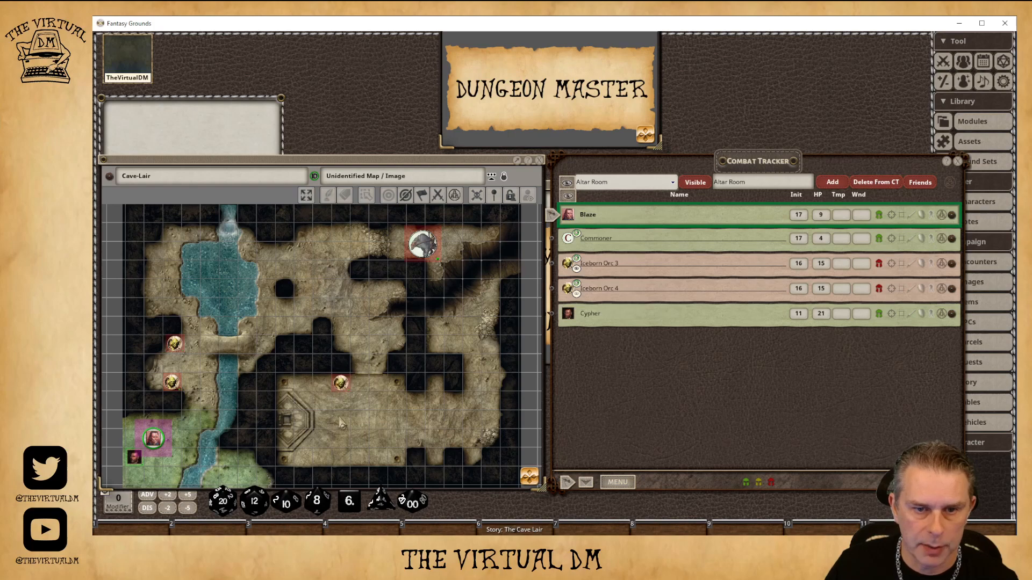
pyautogui.moveTo(568, 290); pyautogui.dragTo(435, 382)
pyautogui.moveTo(568, 241); pyautogui.dragTo(303, 458)
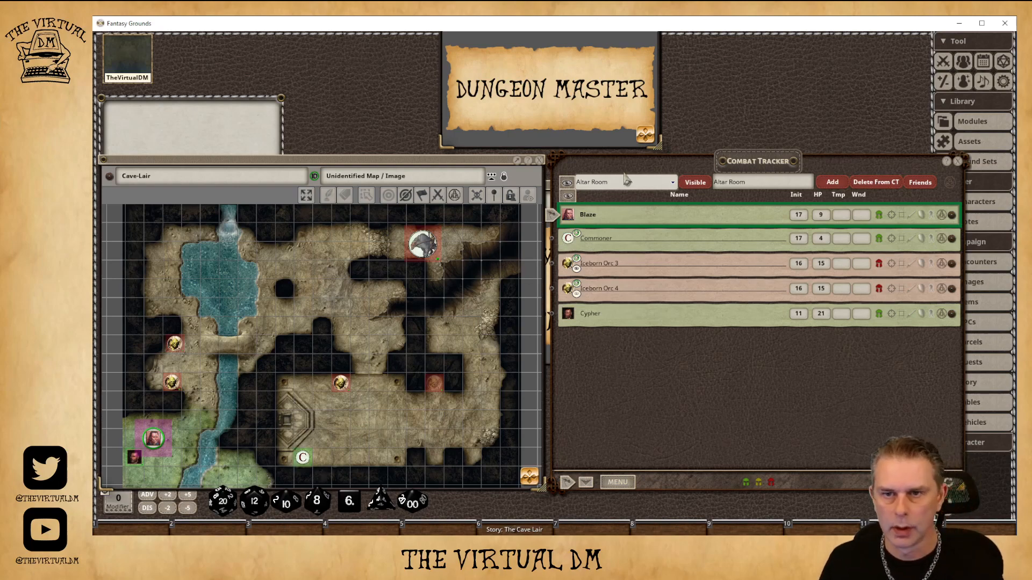
pyautogui.click(696, 182)
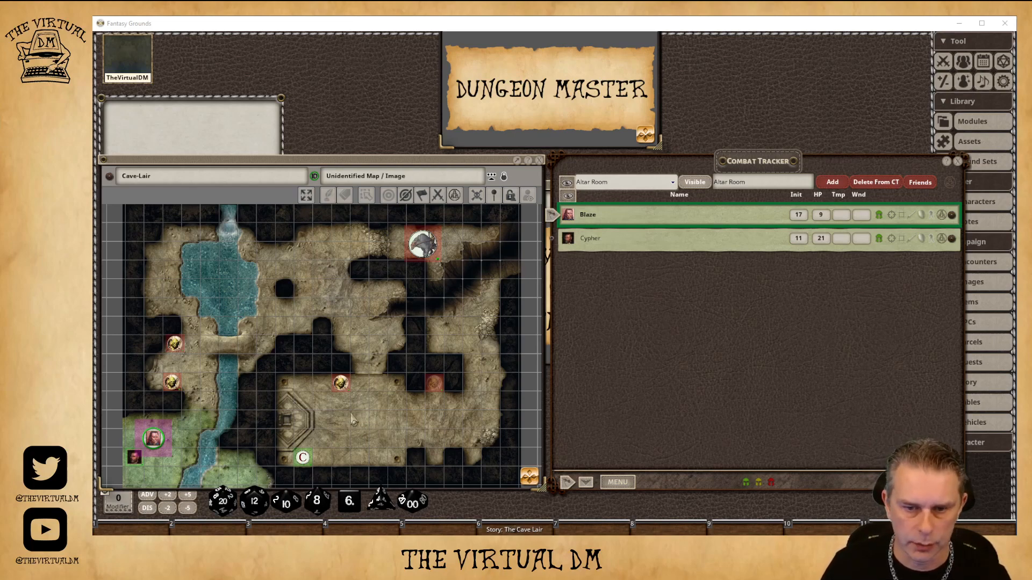
# Add another Iceborn Orc from The Cave Lair story to the combat tracker and place its token just east of the Commoner.
pyautogui.click(514, 530)
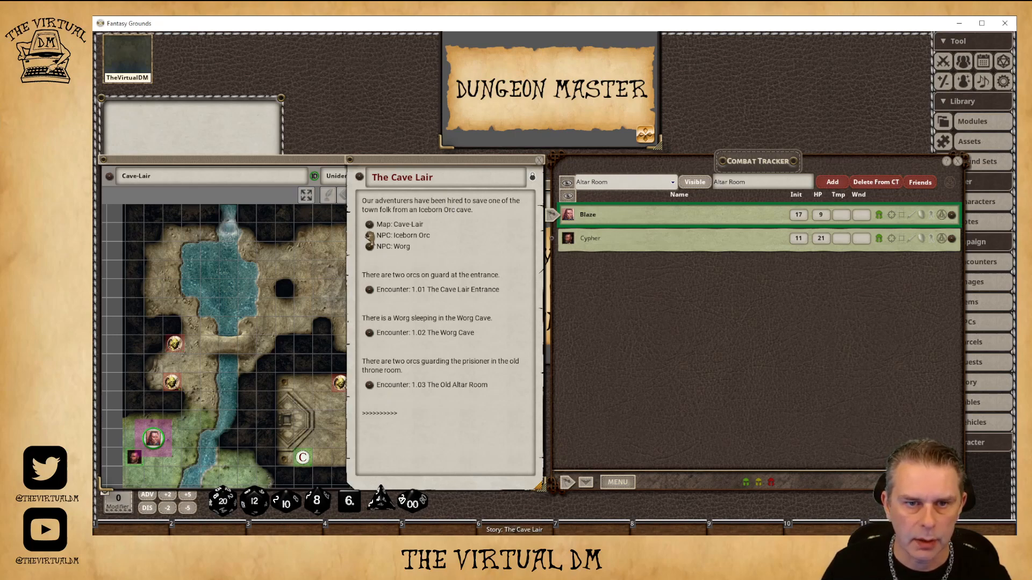
pyautogui.moveTo(635, 310); pyautogui.dragTo(633, 304)
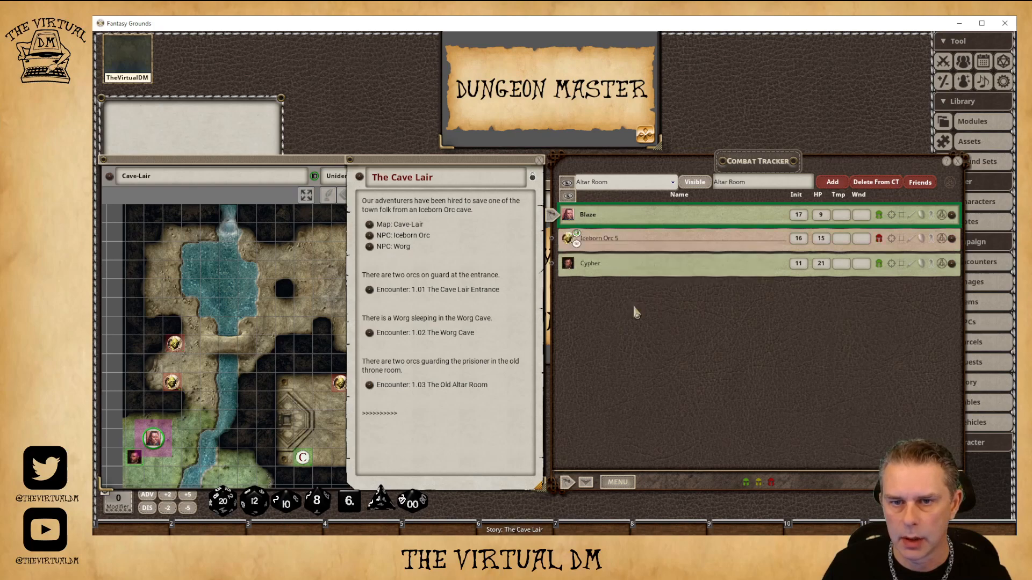
pyautogui.click(540, 161)
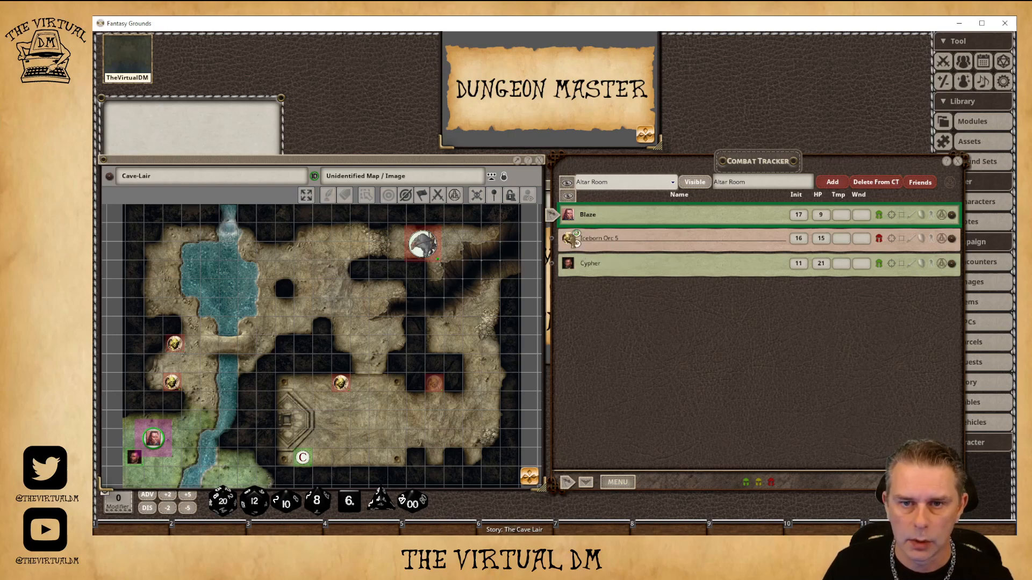
pyautogui.moveTo(569, 239); pyautogui.dragTo(324, 461)
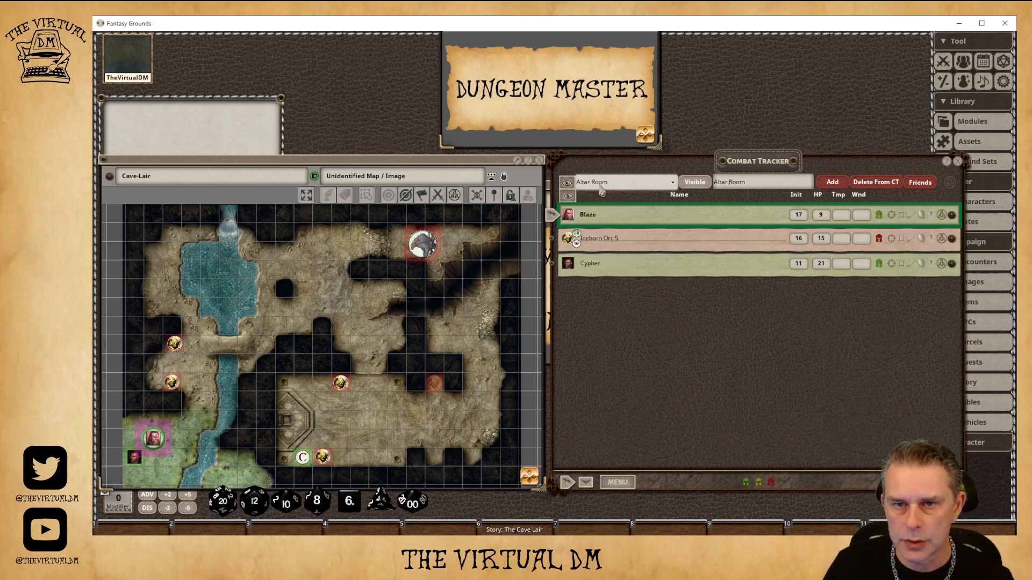
# Show the Altar Room group, add the extra Iceborn Orc to it, and hide the whole group.
pyautogui.click(696, 184)
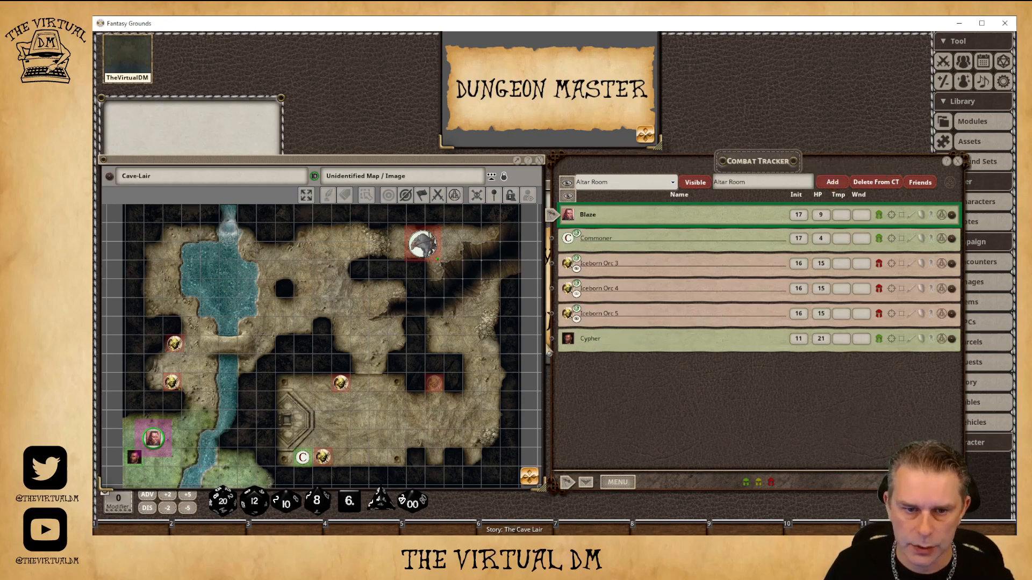
pyautogui.moveTo(325, 460)
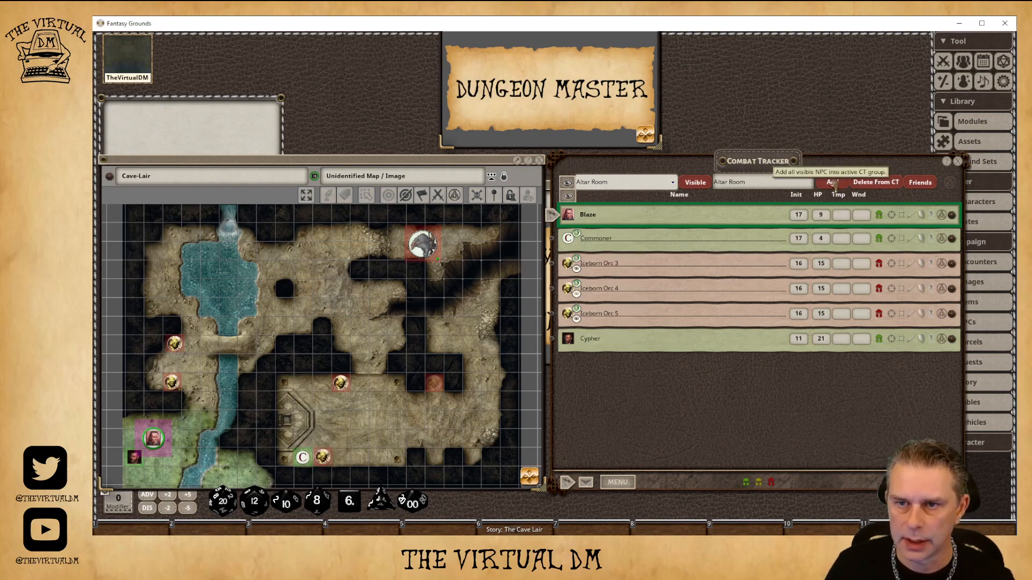
pyautogui.click(695, 183)
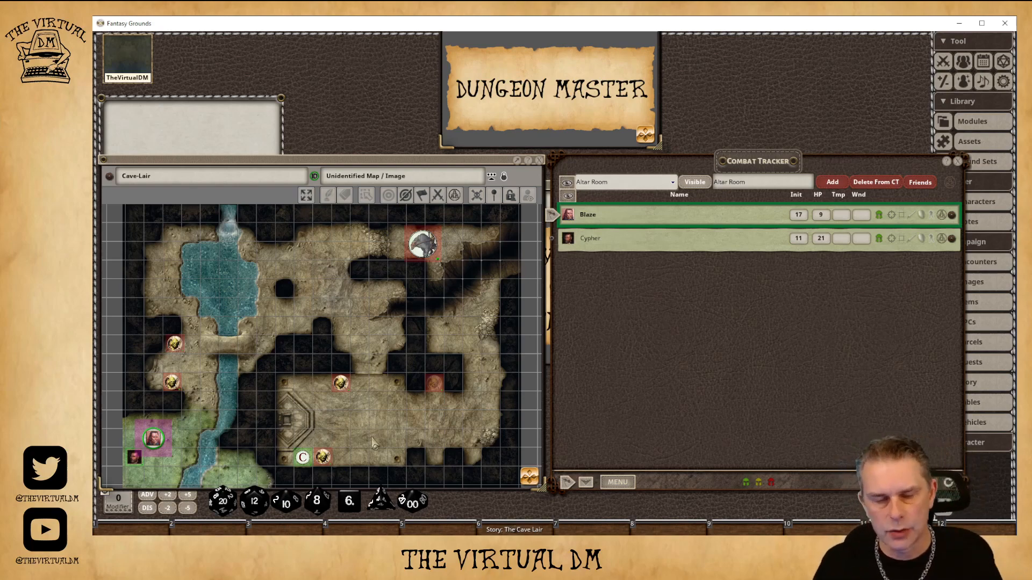
# Move the extra Iceborn Orc's token from beside the Commoner to the bridge's east end and reassign Iceborn Orc 5 to the Cave Entrance group.
pyautogui.moveTo(322, 457); pyautogui.dragTo(238, 353)
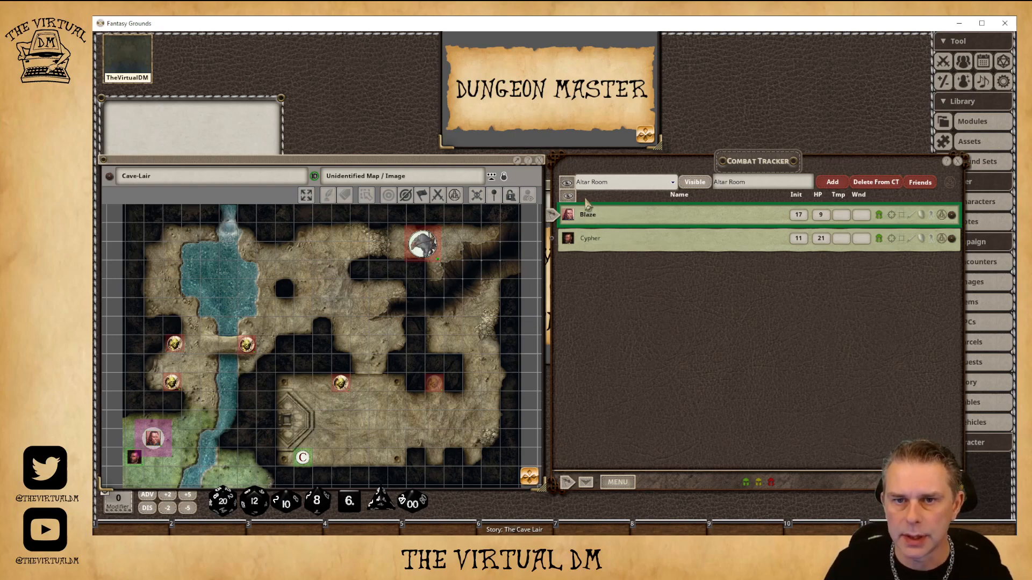
pyautogui.click(696, 183)
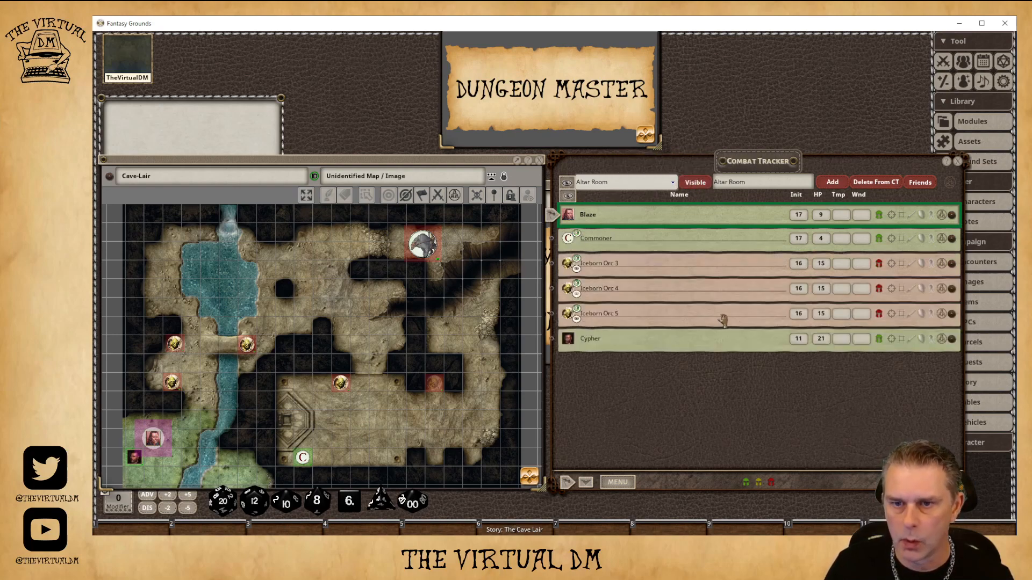
pyautogui.click(943, 320)
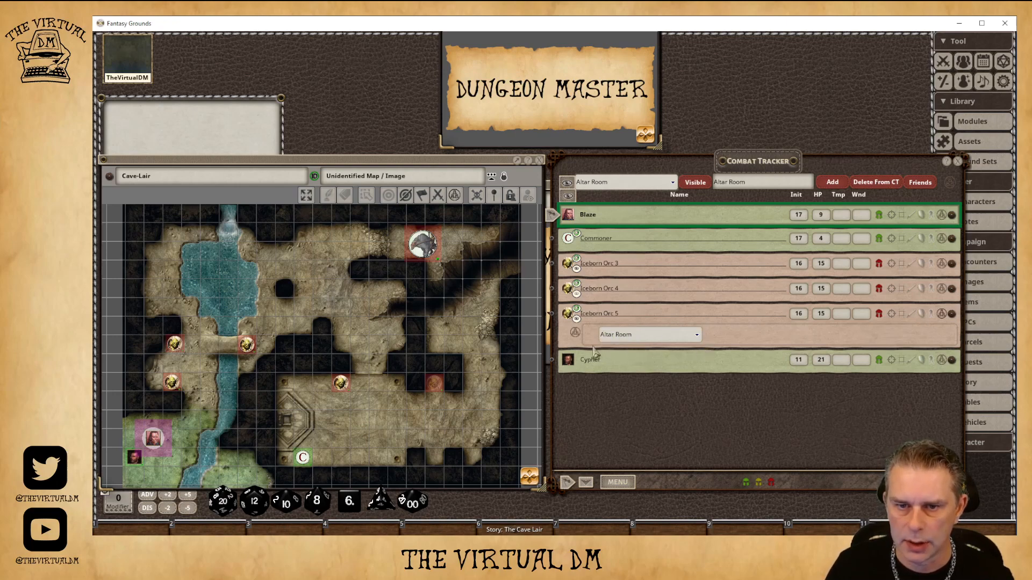
pyautogui.click(697, 336)
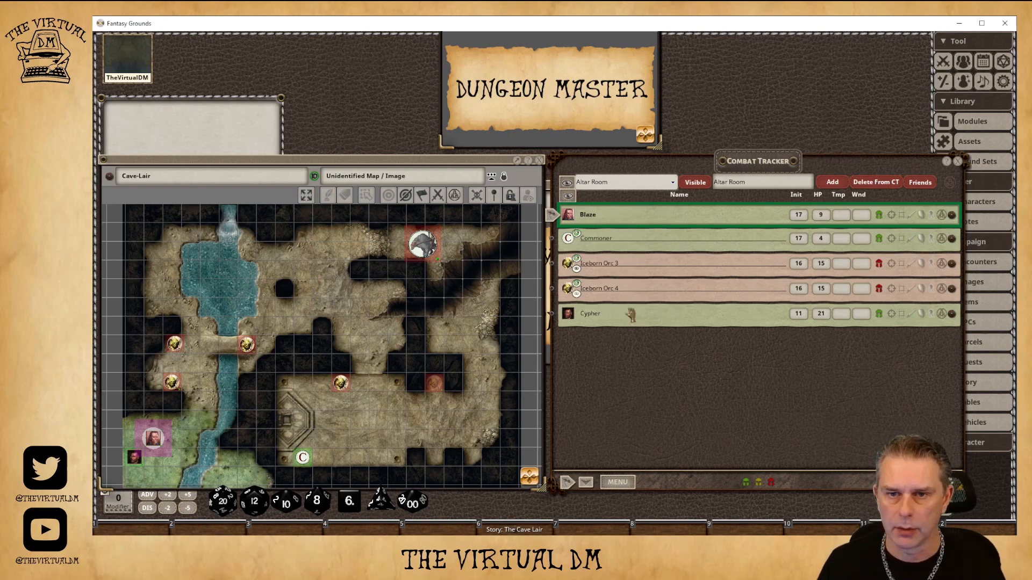
# Hide the Altar Room group, show the Cave Entrance group, and collapse Iceborn Orc 5's combat group setting.
pyautogui.click(695, 182)
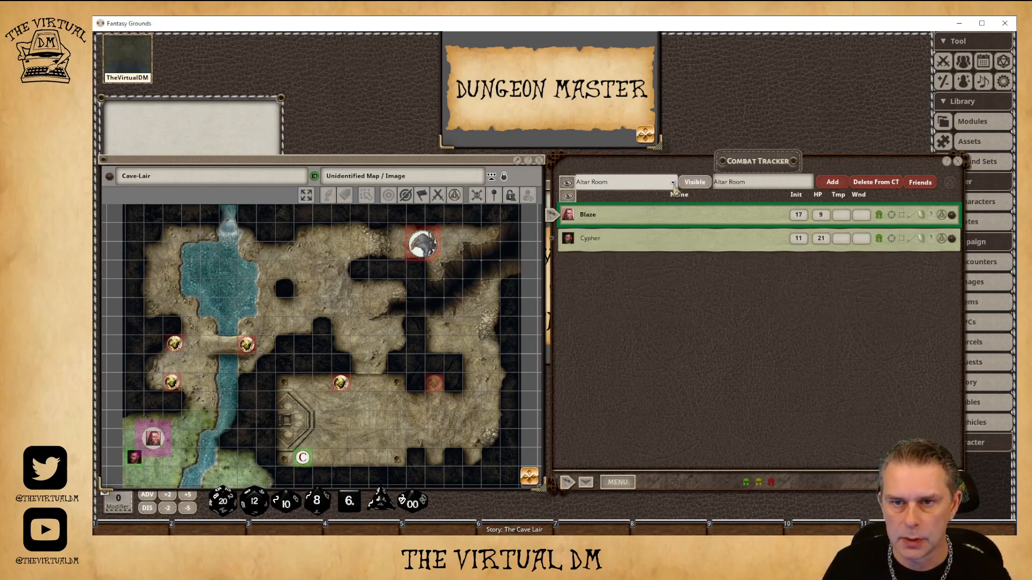
pyautogui.click(619, 186)
pyautogui.click(590, 217)
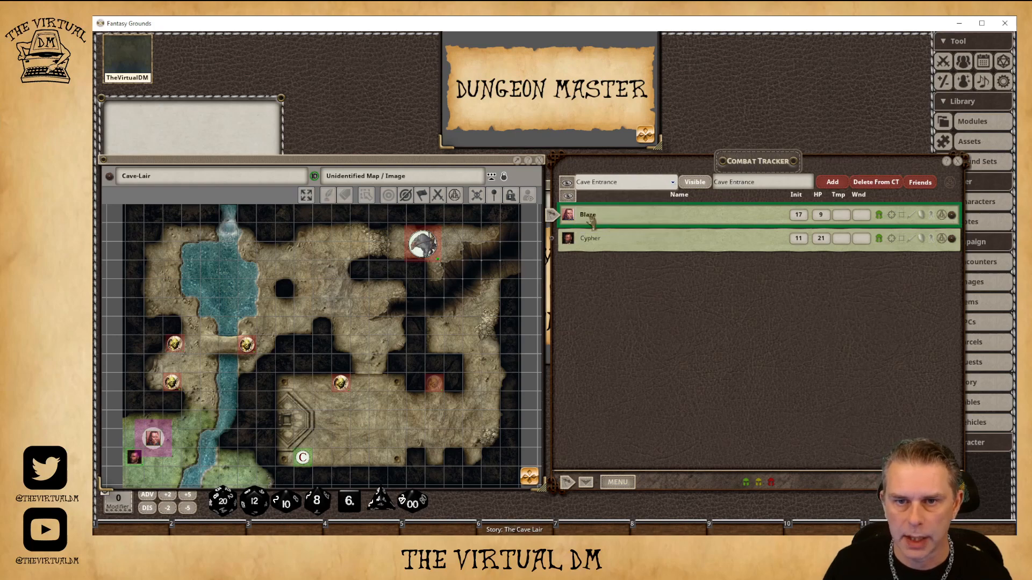
pyautogui.click(696, 183)
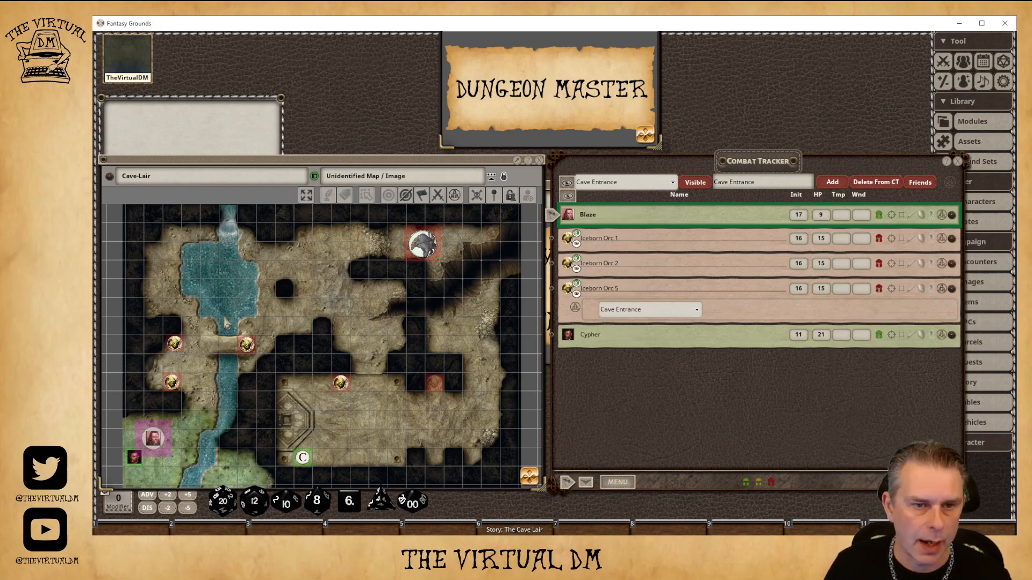
pyautogui.click(944, 293)
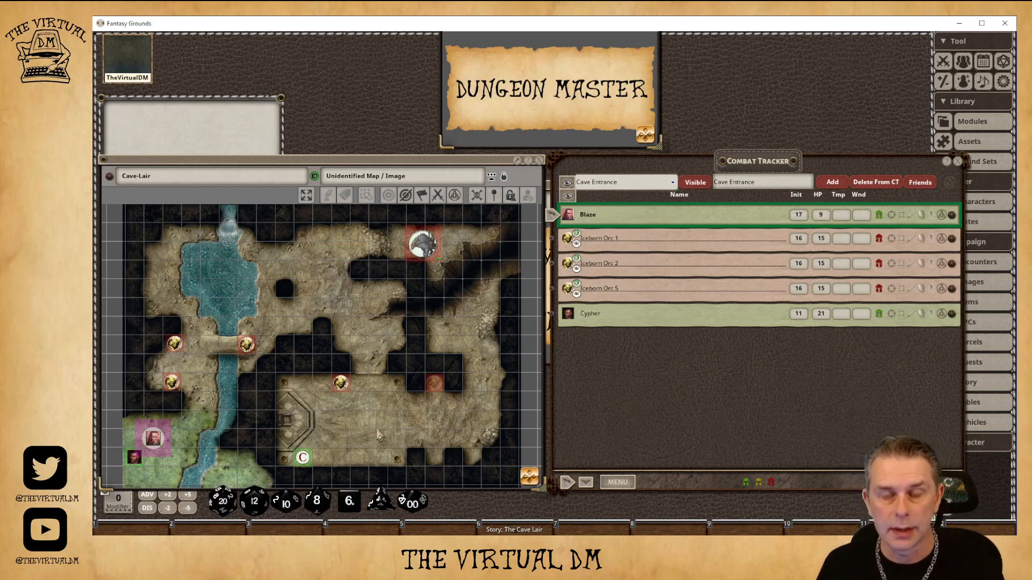
# Add another Iceborn Orc from The Cave Lair story to the combat tracker and place its token just east of the Commoner.
pyautogui.click(516, 530)
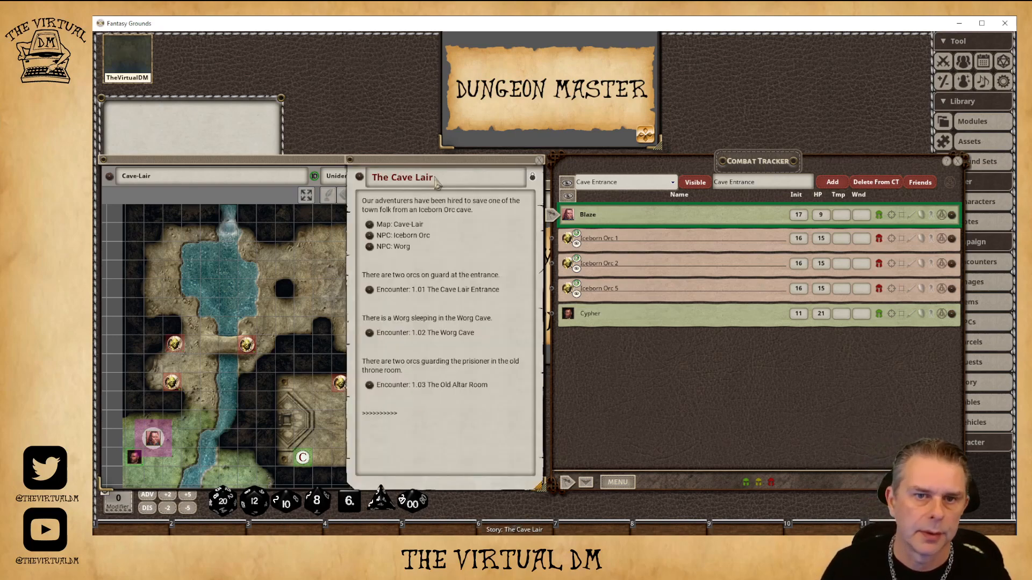
pyautogui.moveTo(465, 276); pyautogui.dragTo(602, 357)
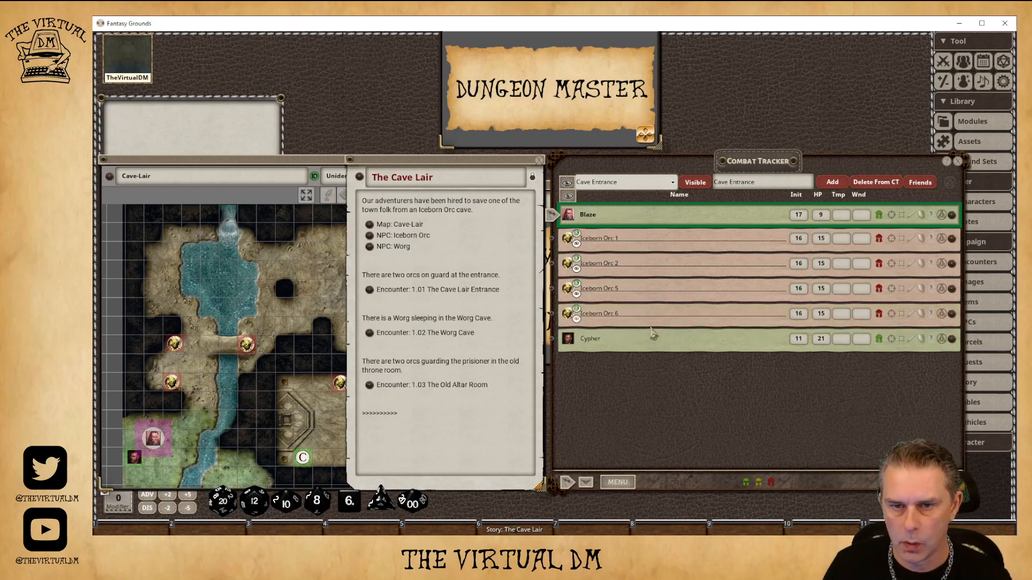
pyautogui.click(539, 161)
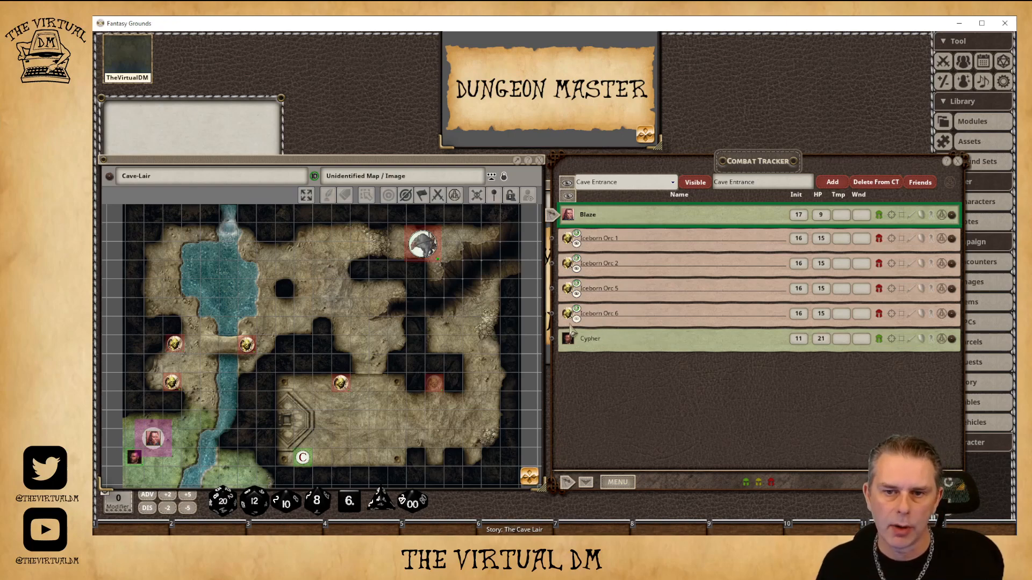
pyautogui.moveTo(567, 317); pyautogui.dragTo(323, 457)
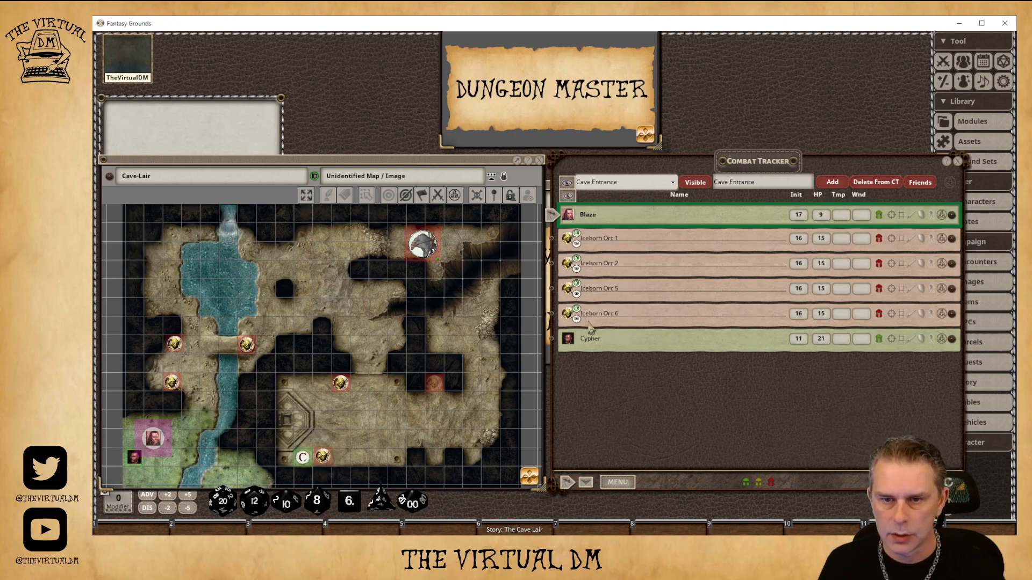
# Assign Iceborn Orc 6 to the Altar Room group and hide the Cave Entrance group.
pyautogui.click(942, 315)
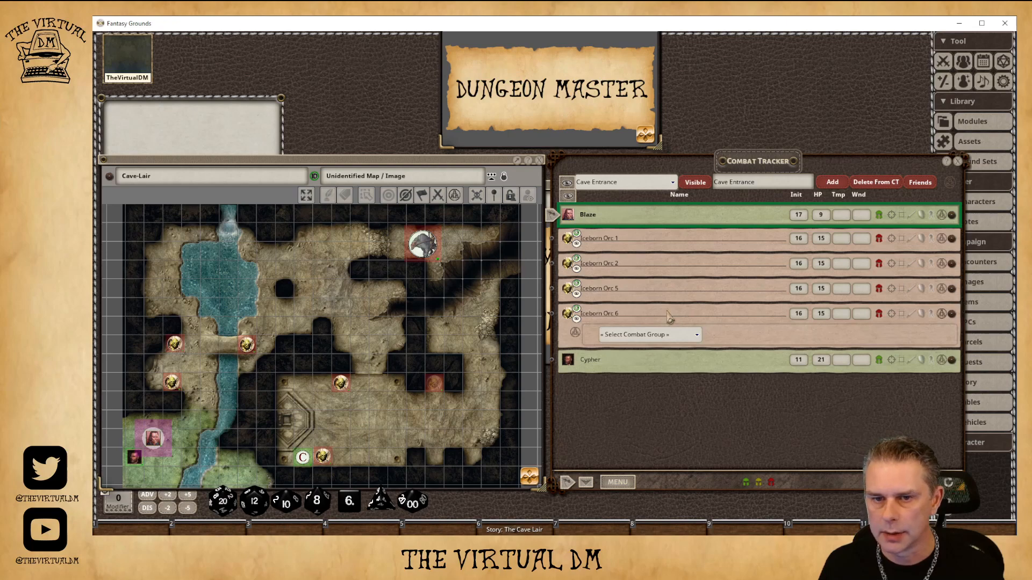
pyautogui.click(697, 337)
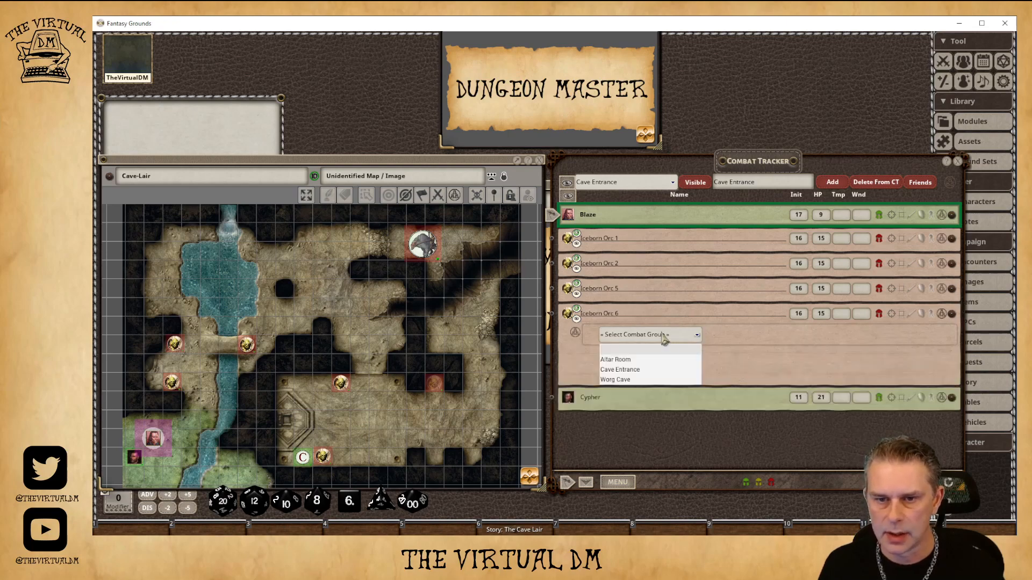
pyautogui.click(612, 360)
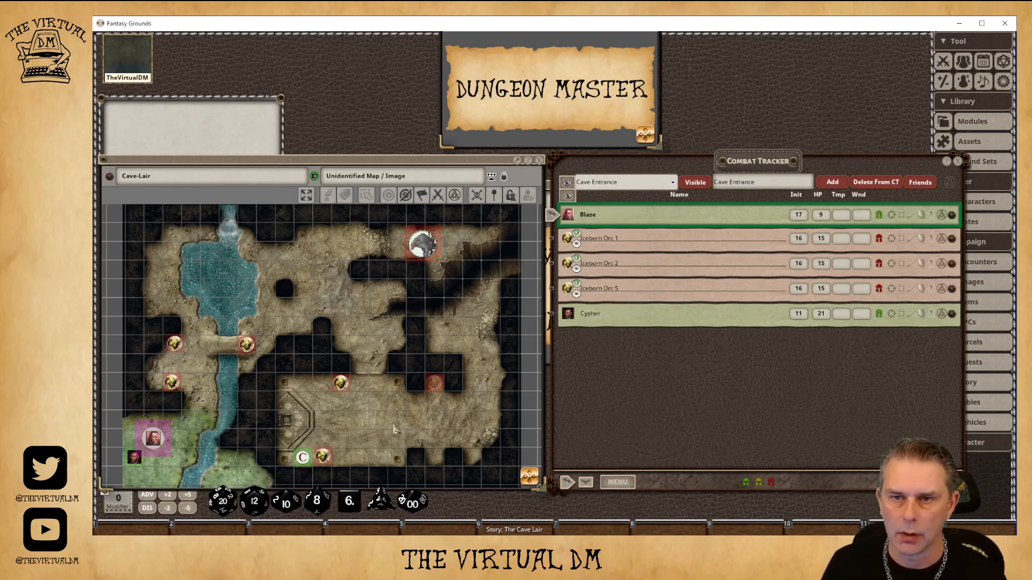
pyautogui.click(695, 183)
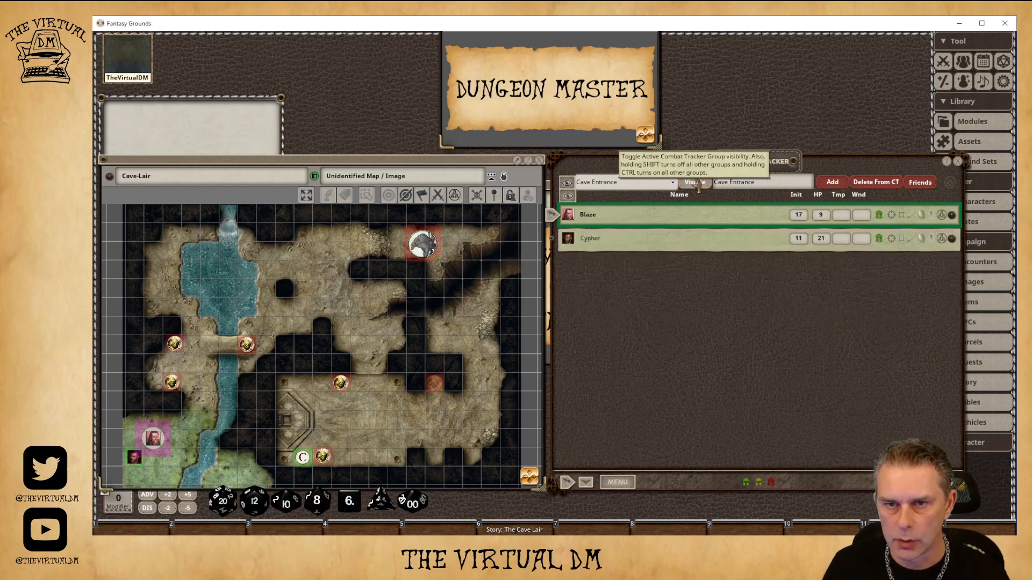
# Show the Altar Room group, collapse Iceborn Orc 6's combat group setting, and hide the group again.
pyautogui.click(673, 182)
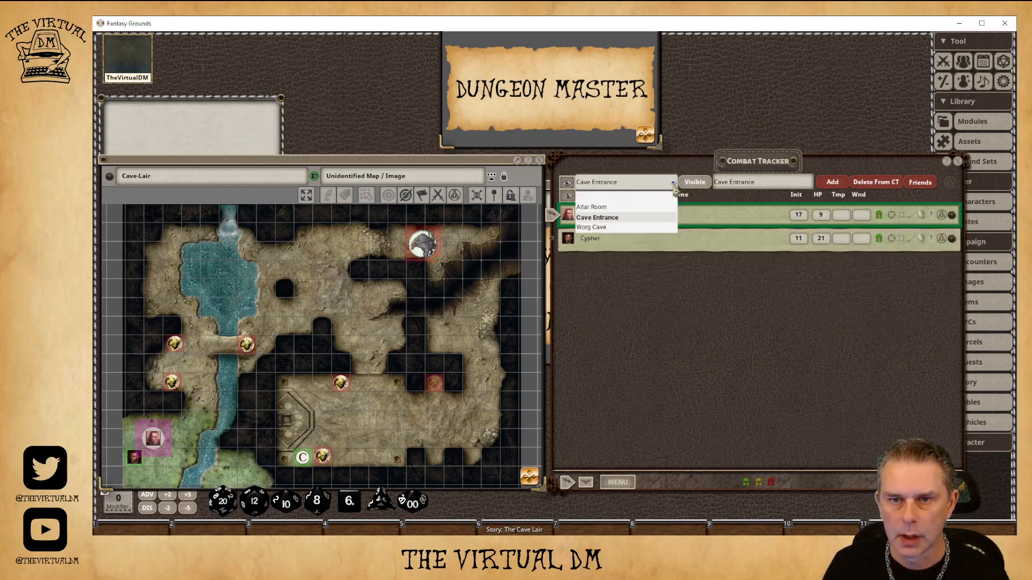
pyautogui.click(585, 215)
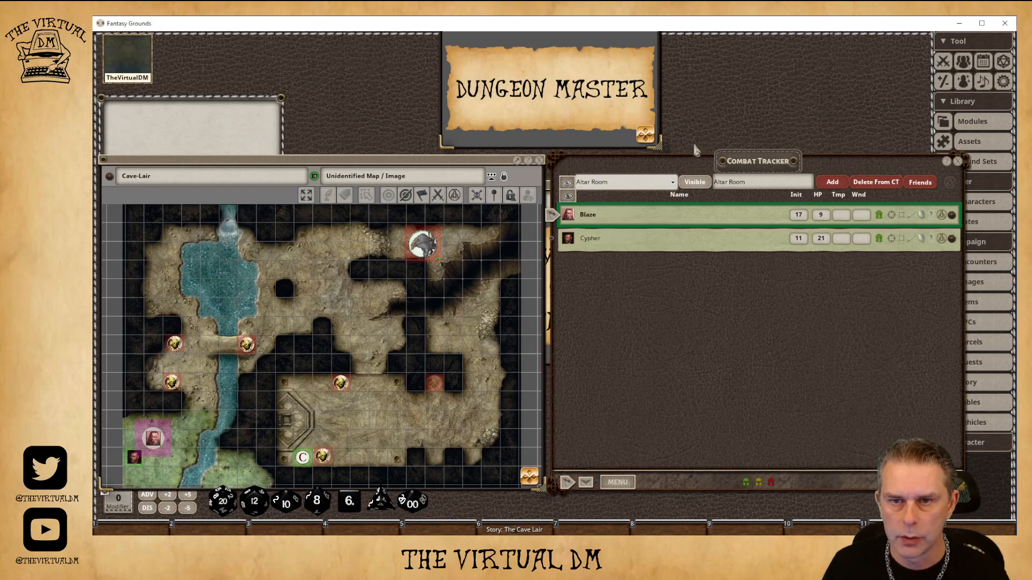
pyautogui.click(692, 184)
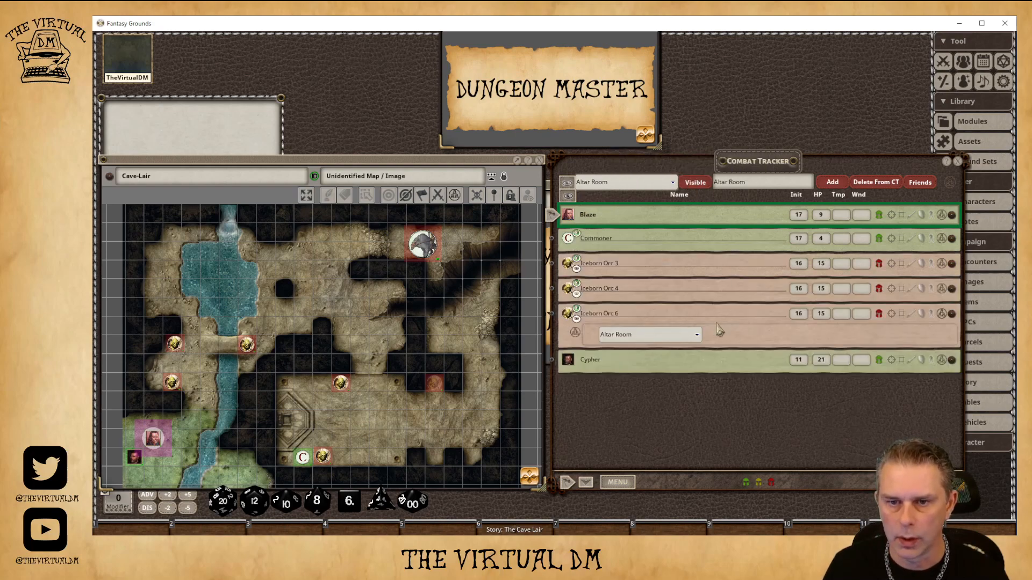
pyautogui.click(943, 316)
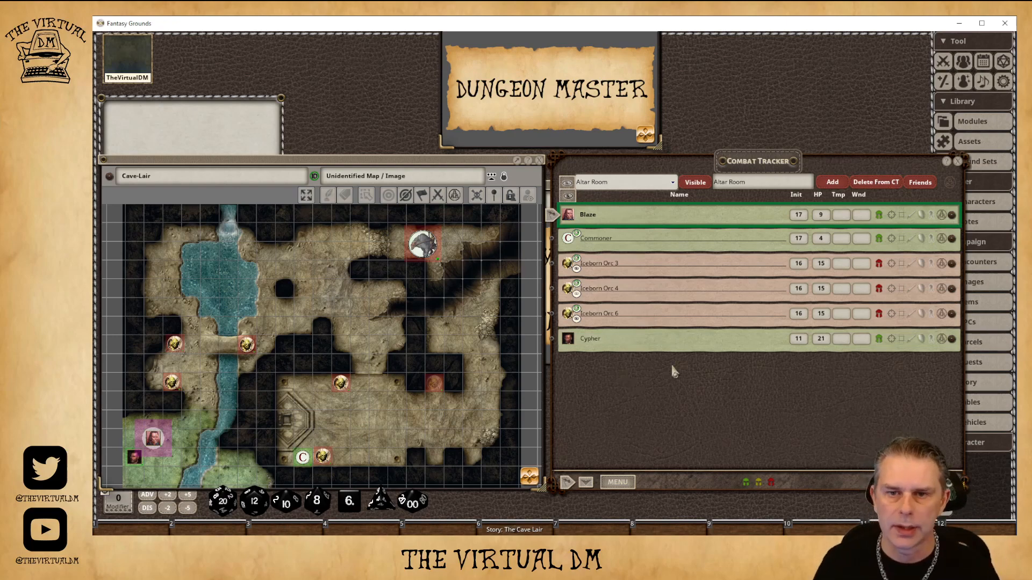
pyautogui.click(672, 184)
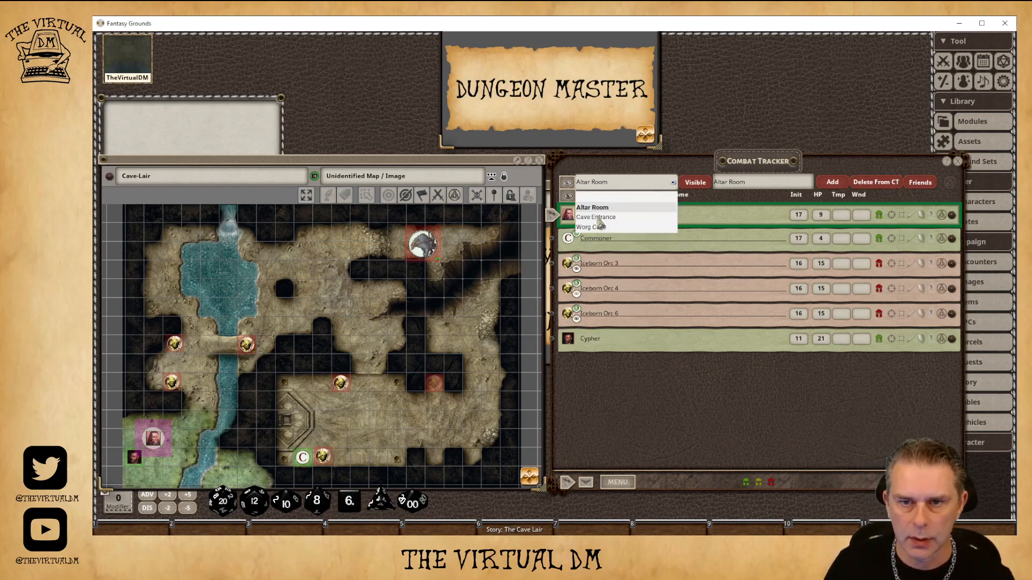
pyautogui.click(694, 183)
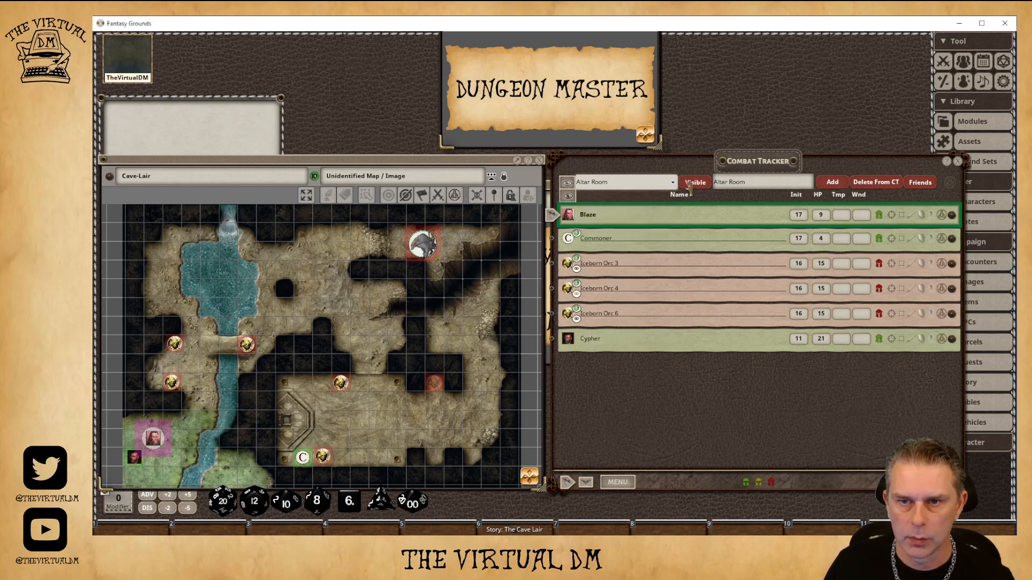
pyautogui.click(696, 184)
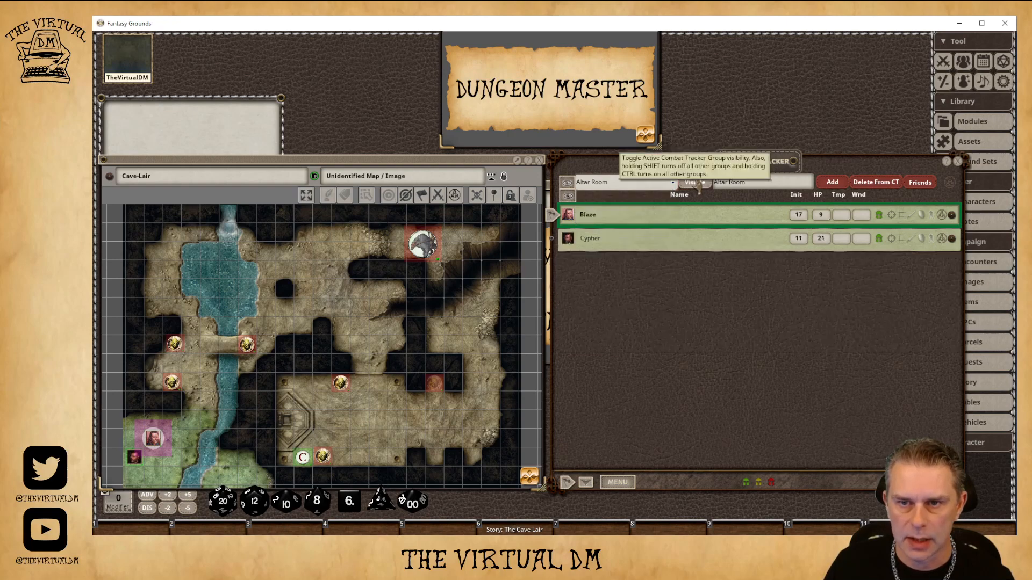
# Show the Cave Entrance group and delete Iceborn Orc 5 from the combat tracker.
pyautogui.click(673, 183)
pyautogui.click(595, 218)
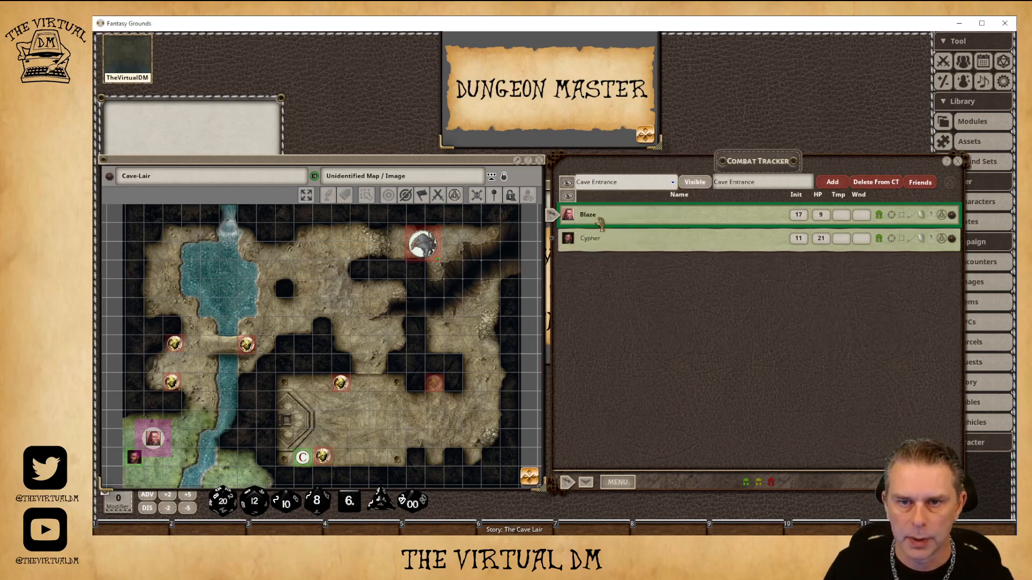
pyautogui.click(695, 183)
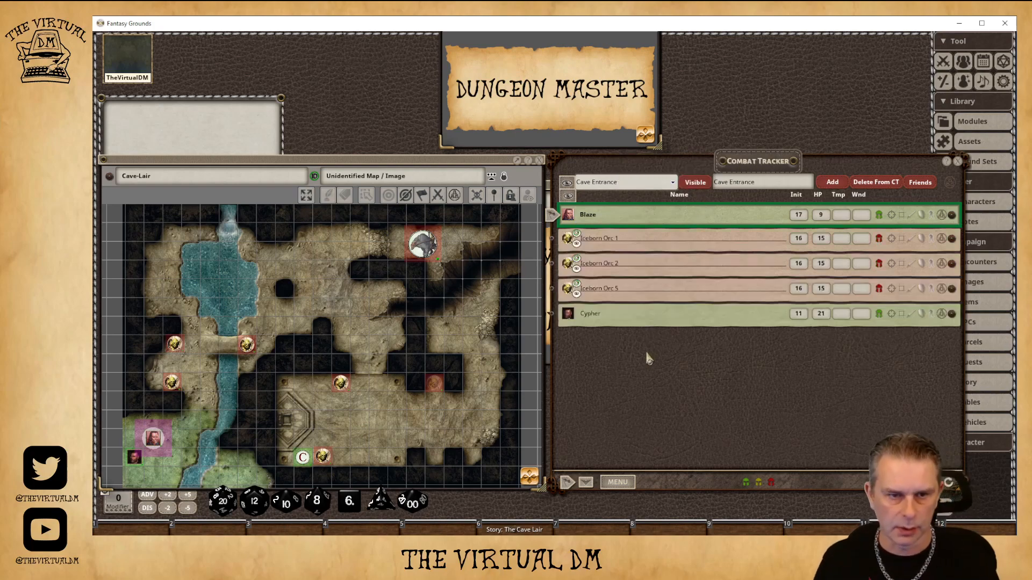
pyautogui.rightClick(642, 291)
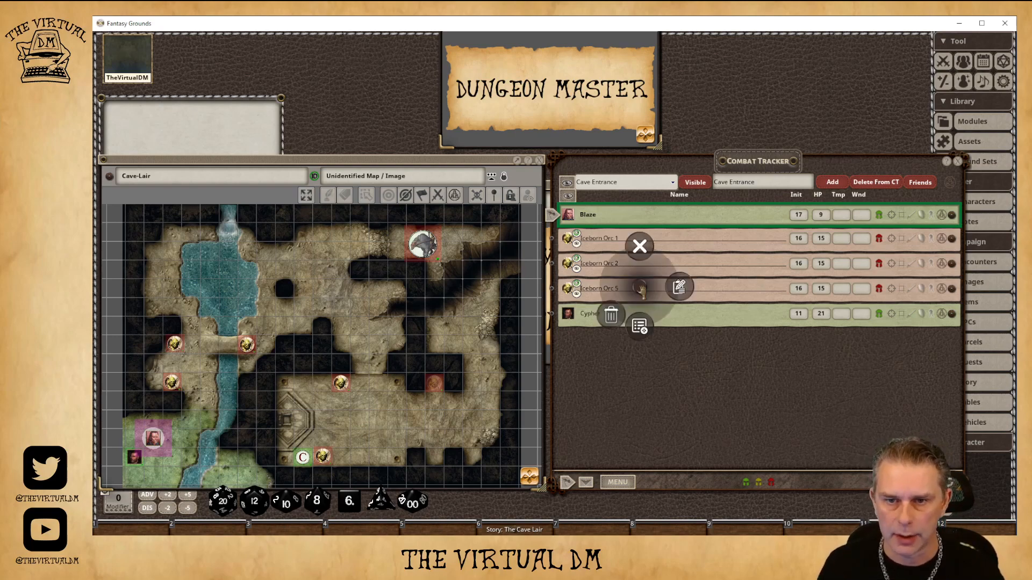
pyautogui.click(611, 316)
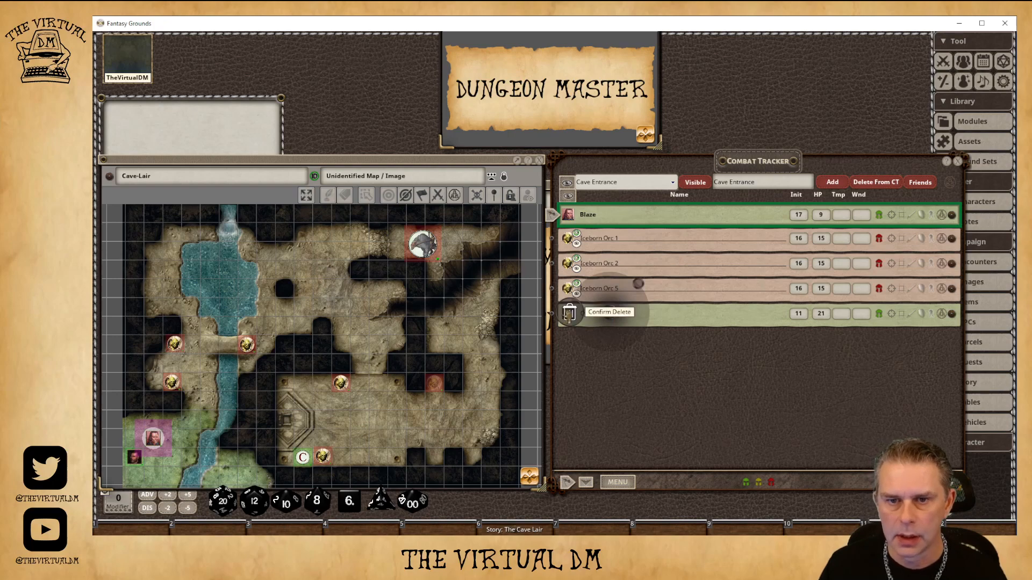
pyautogui.click(568, 314)
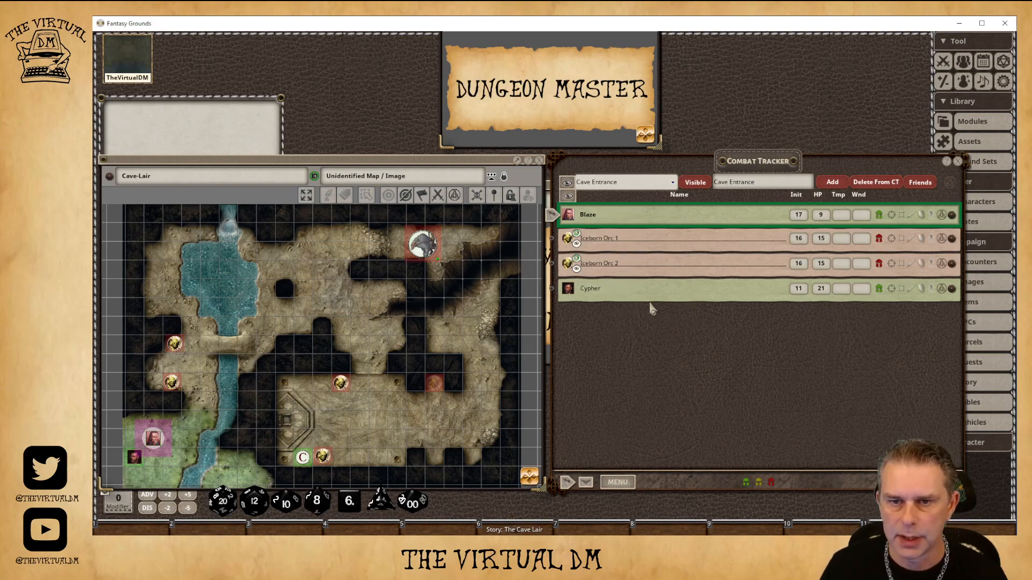
# Delete all remaining Cave Entrance group members from the combat tracker, toggling the group's visibility before and after to check it.
pyautogui.click(696, 183)
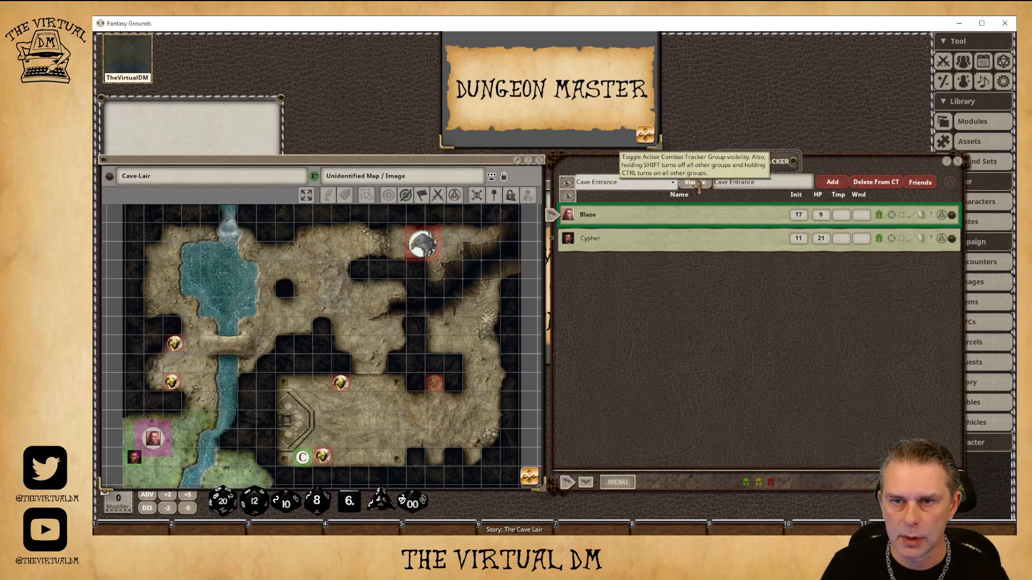
pyautogui.click(696, 183)
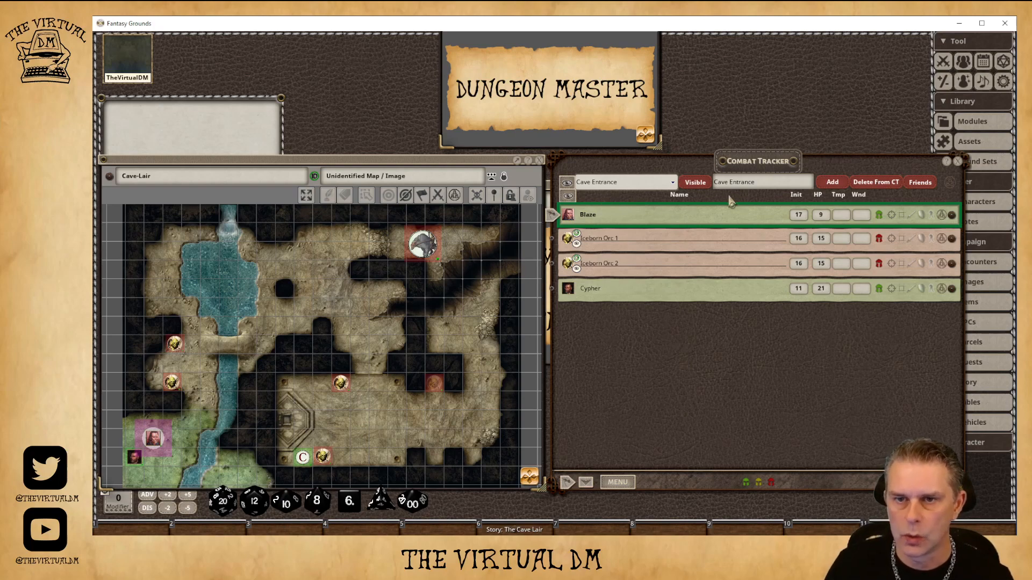
pyautogui.click(877, 184)
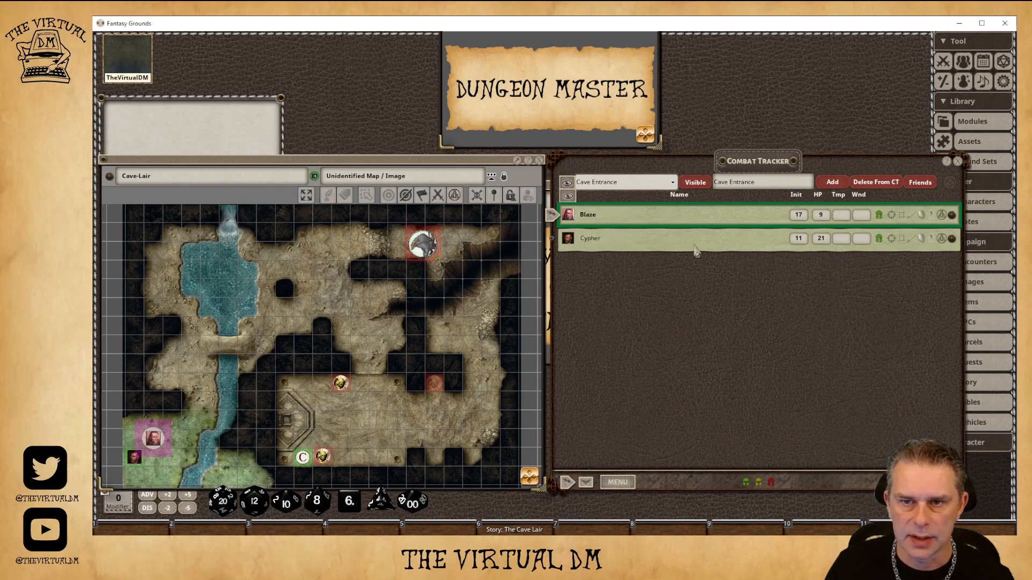
pyautogui.click(696, 183)
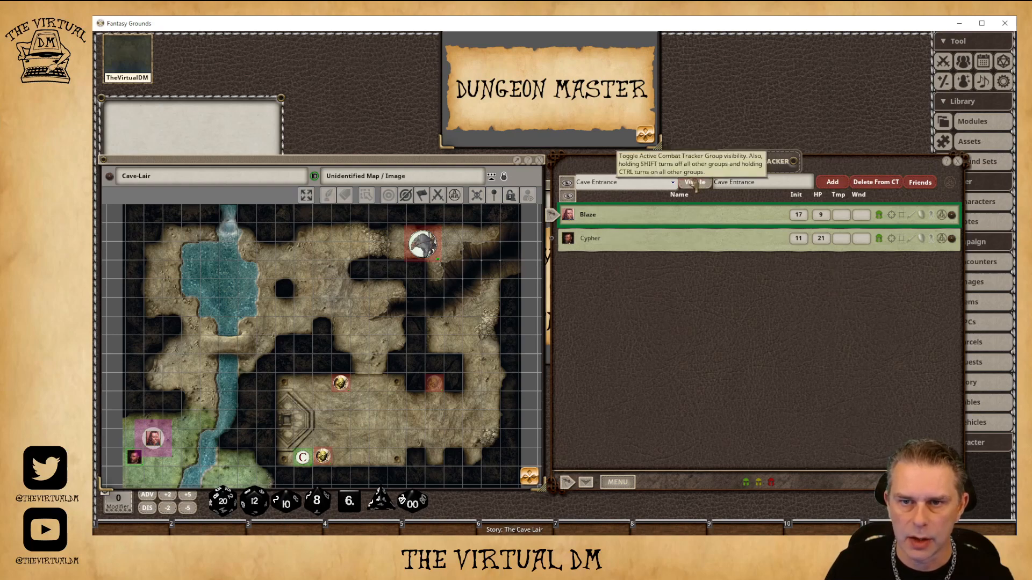
pyautogui.click(696, 183)
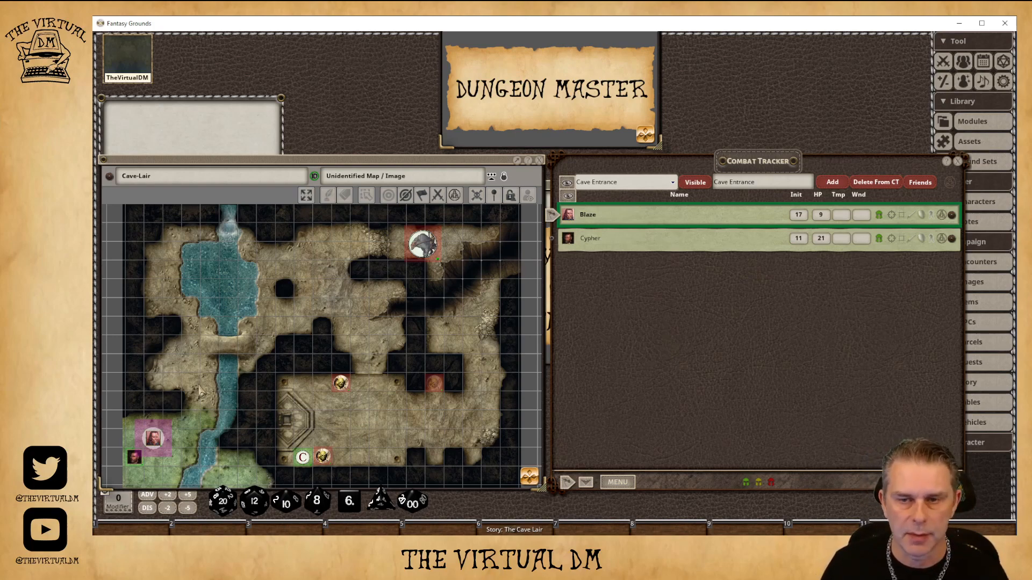
# Add the 1.01 The Cave Lair Entrance encounter from The Cave Lair story to the combat tracker, and close both records.
pyautogui.moveTo(519, 534)
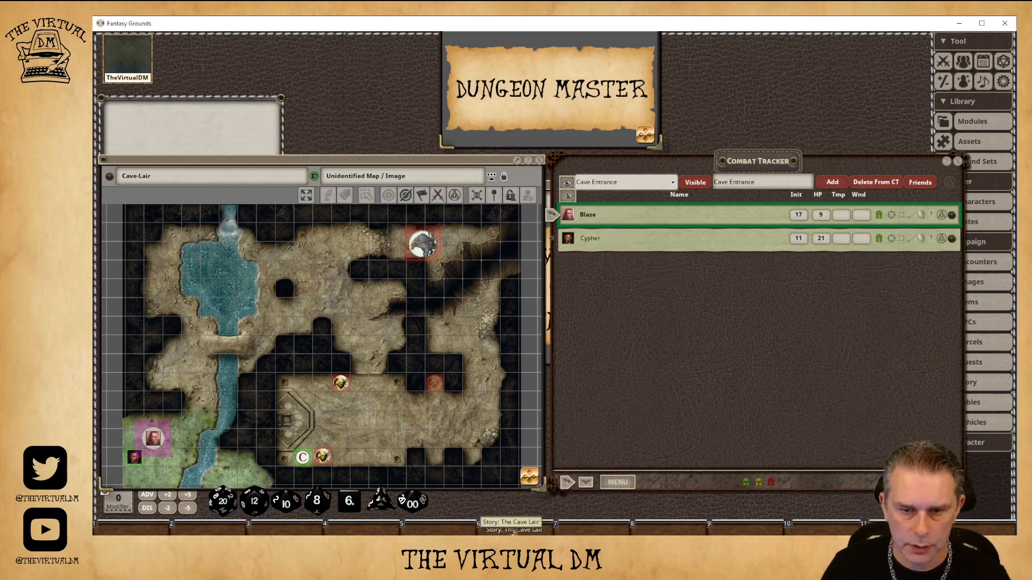
pyautogui.click(511, 529)
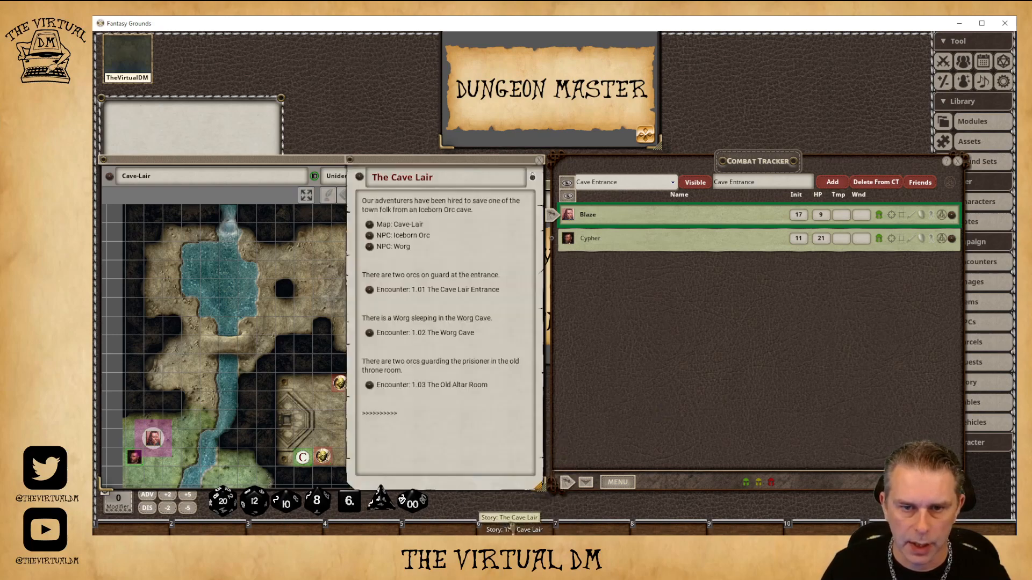
pyautogui.click(370, 291)
pyautogui.click(478, 339)
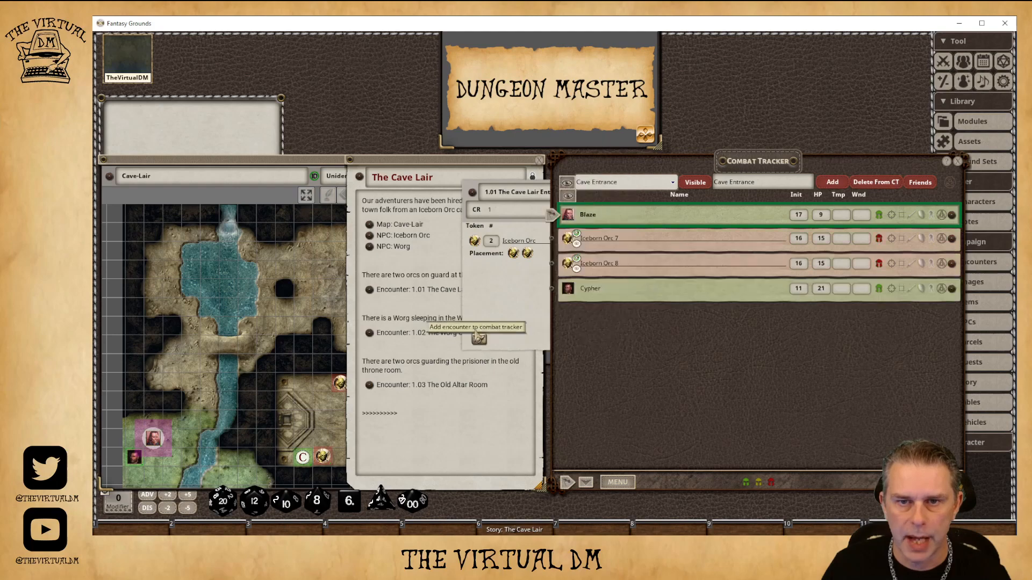
pyautogui.click(497, 192)
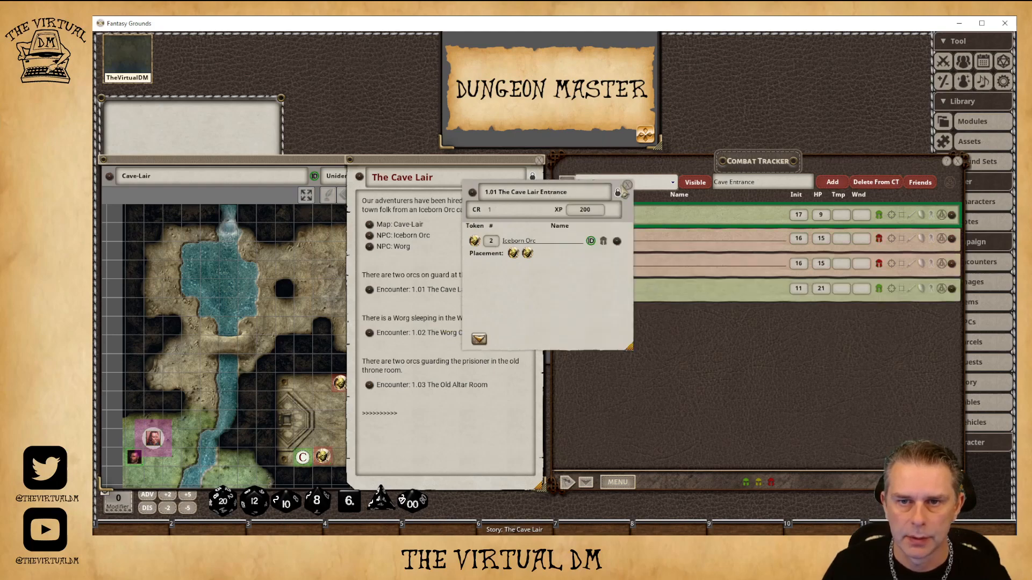
pyautogui.click(628, 185)
pyautogui.click(539, 160)
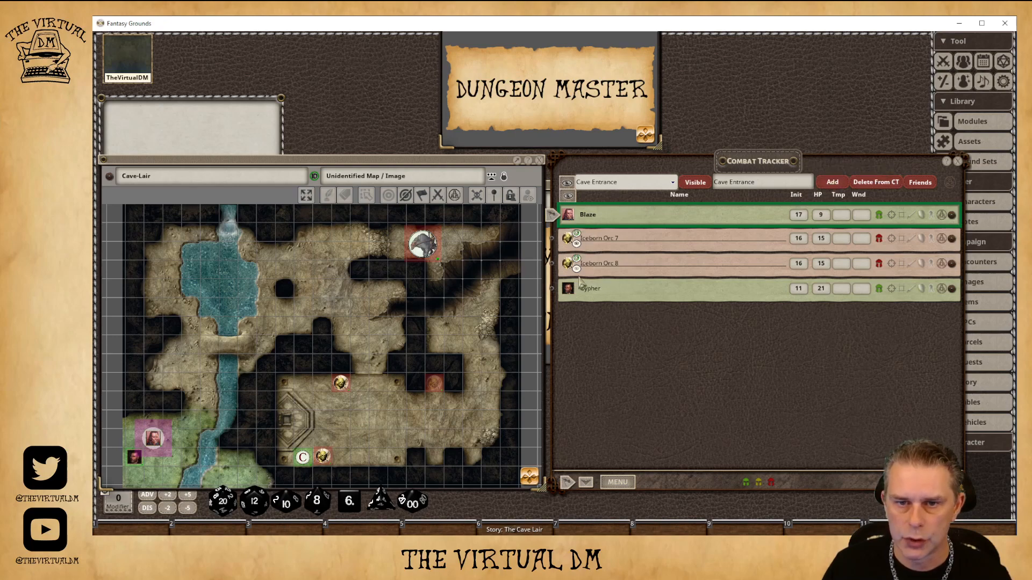
# Place the tokens of Iceborn Orc 7 and Iceborn Orc 8 west of the bridge on the map, and toggle the Cave Entrance group's visibility.
pyautogui.moveTo(318, 351); pyautogui.dragTo(173, 346)
pyautogui.moveTo(569, 265); pyautogui.dragTo(175, 383)
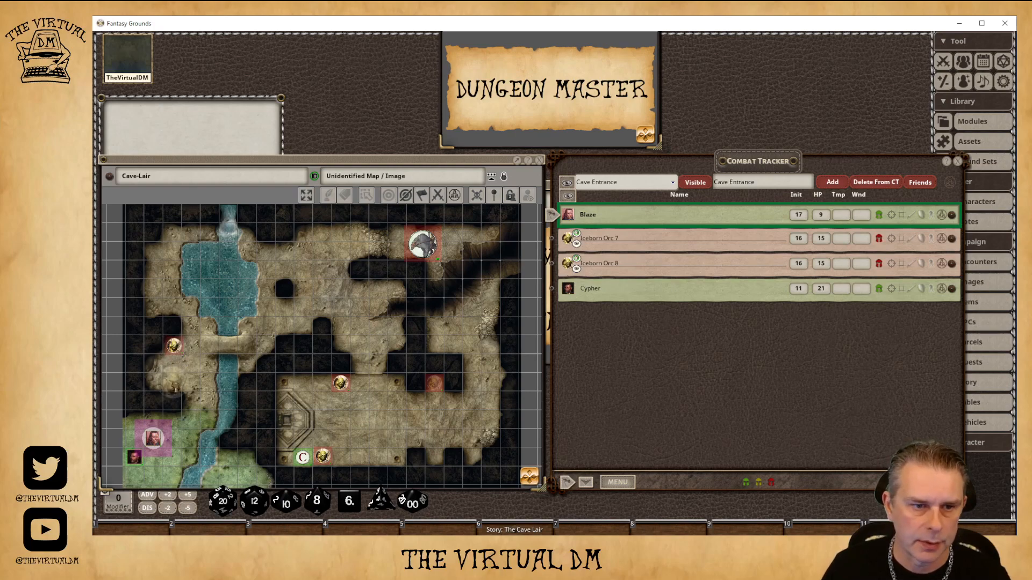
pyautogui.click(698, 184)
pyautogui.click(700, 185)
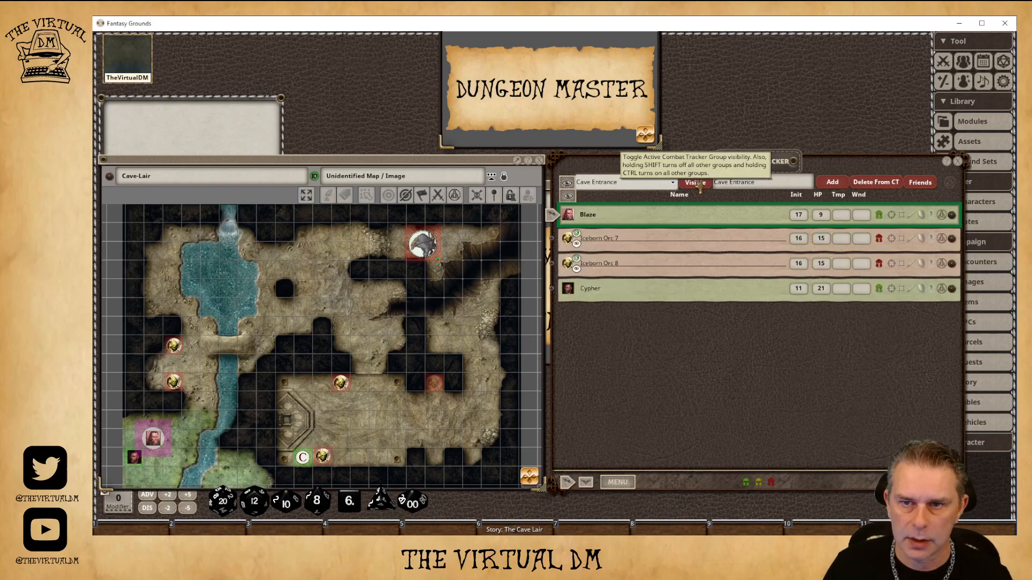
pyautogui.click(700, 186)
pyautogui.click(699, 184)
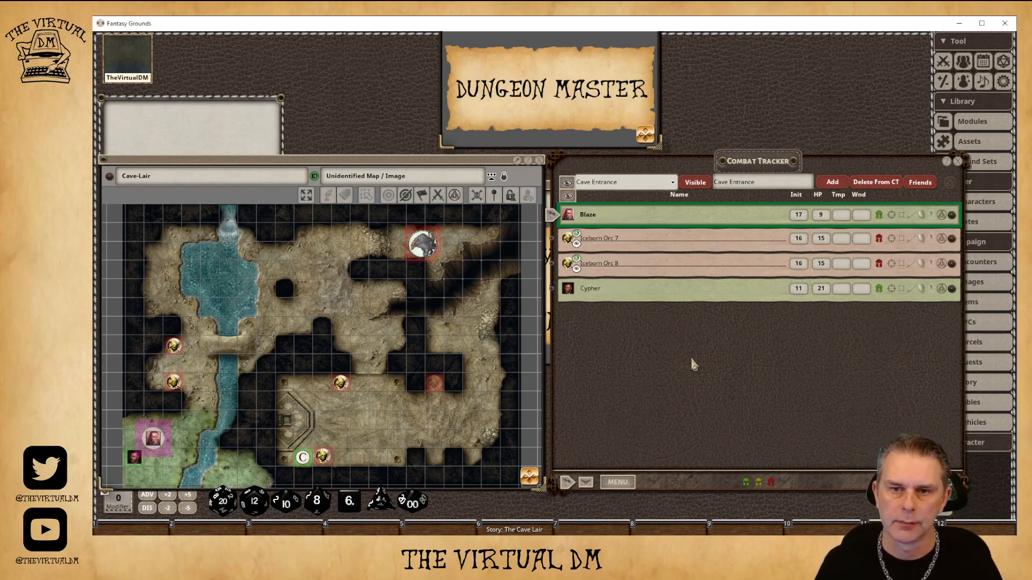
# Open the combat tracker's deletion options.
pyautogui.click(619, 487)
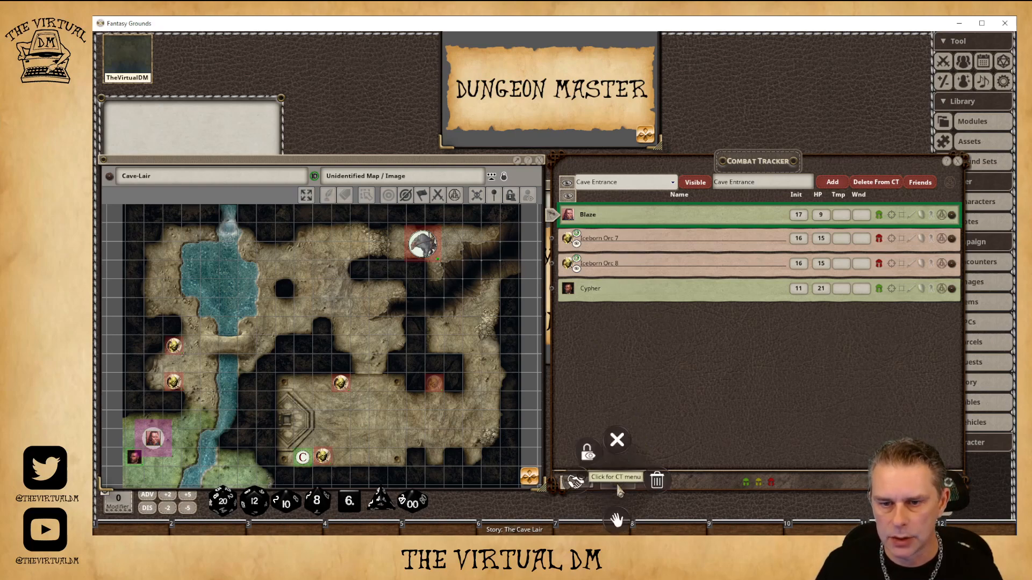
pyautogui.click(658, 482)
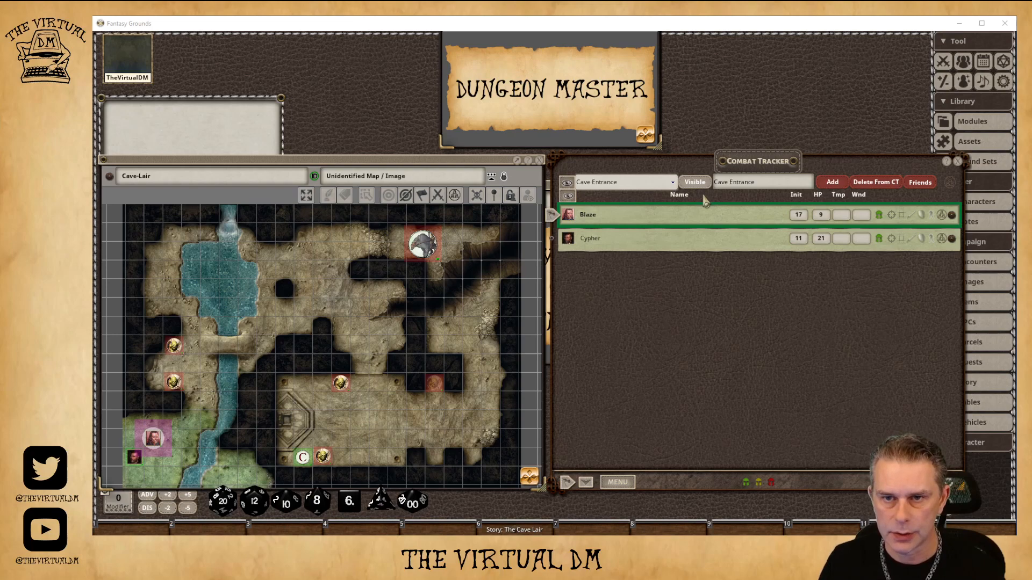
# Clear the Cave Entrance name from the combat tracker's group name.
pyautogui.click(762, 185)
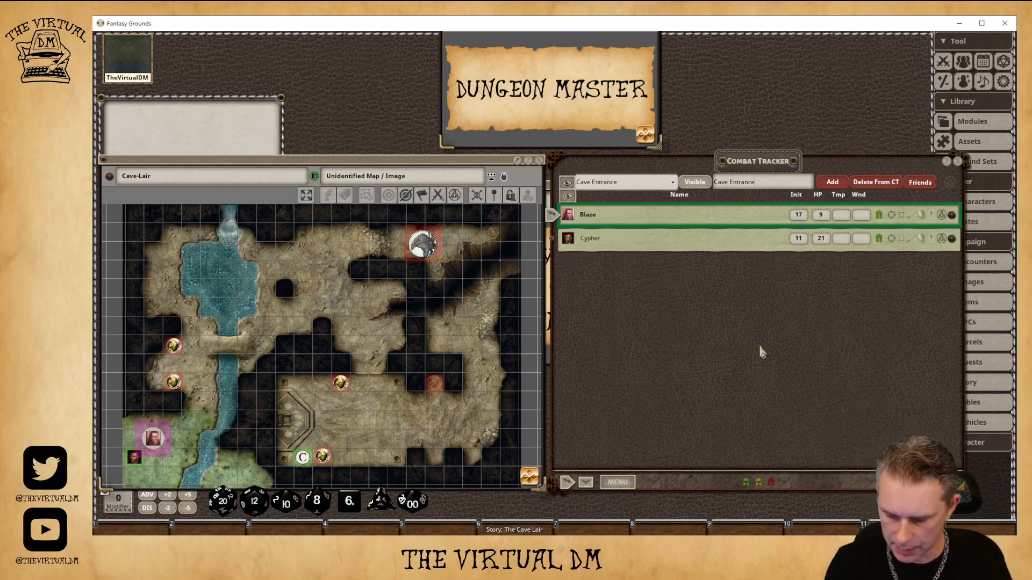
pyautogui.press('BackSpace')
pyautogui.press('BackSpace')
pyautogui.press('BackSpace')
pyautogui.press('BackSpace')
pyautogui.press('BackSpace')
pyautogui.press('BackSpace')
pyautogui.press('BackSpace')
pyautogui.press('BackSpace')
pyautogui.press('BackSpace')
pyautogui.press('BackSpace')
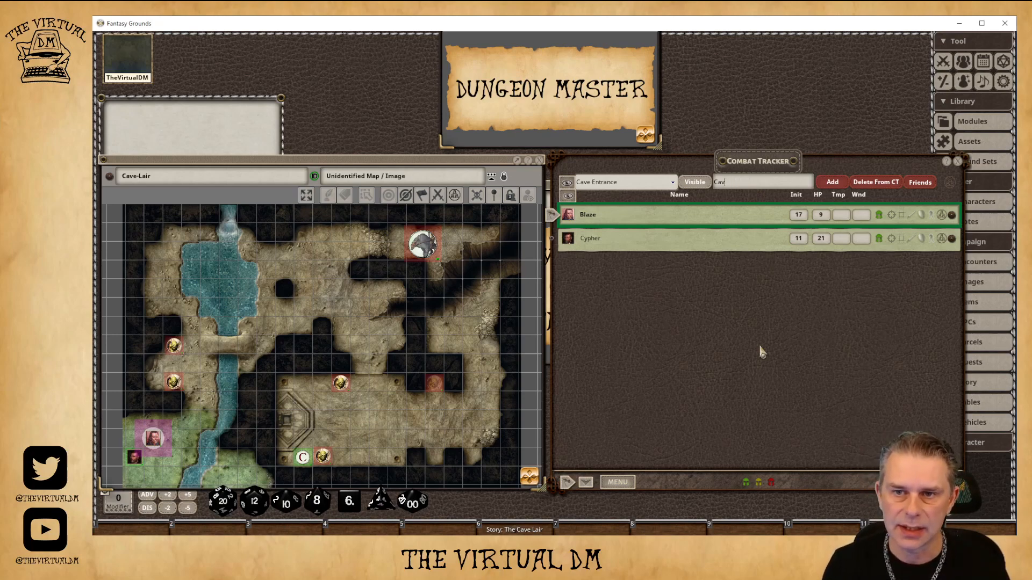
pyautogui.press('Tab')
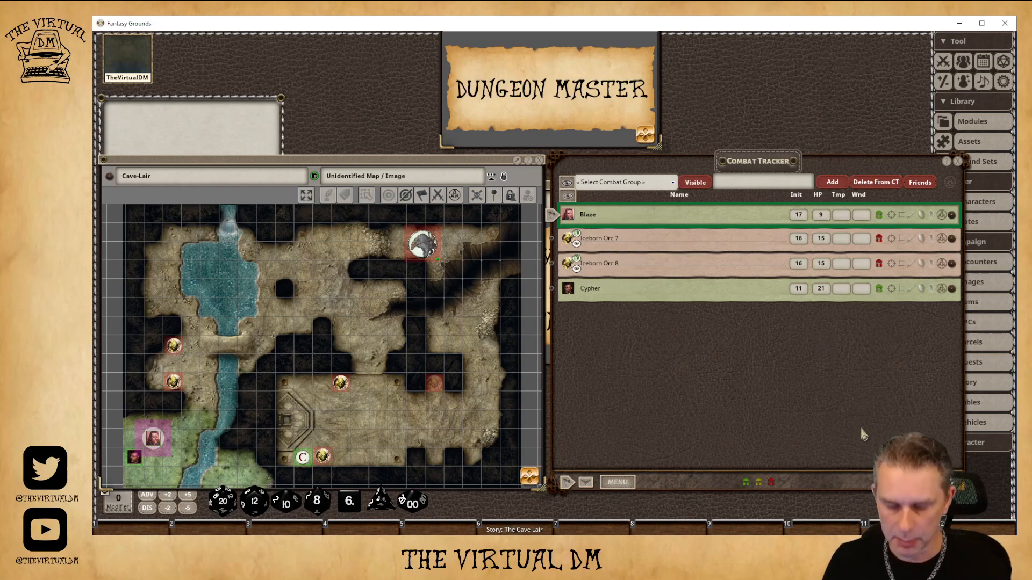
# Add the two visible Iceborn Orcs to a combat group named Cave Entrance, and hide that group.
pyautogui.write('Cave ')
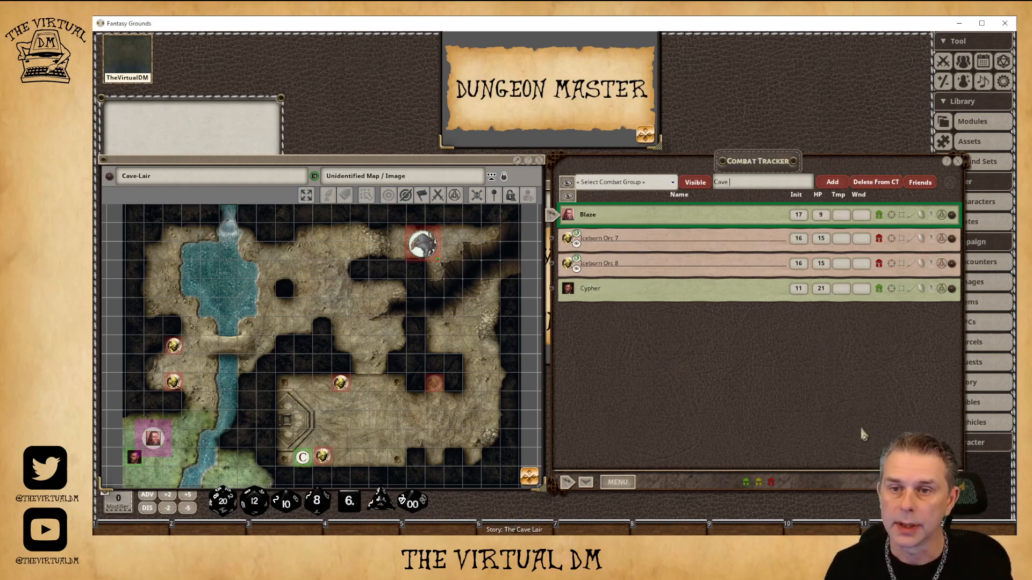
pyautogui.write('Entrance')
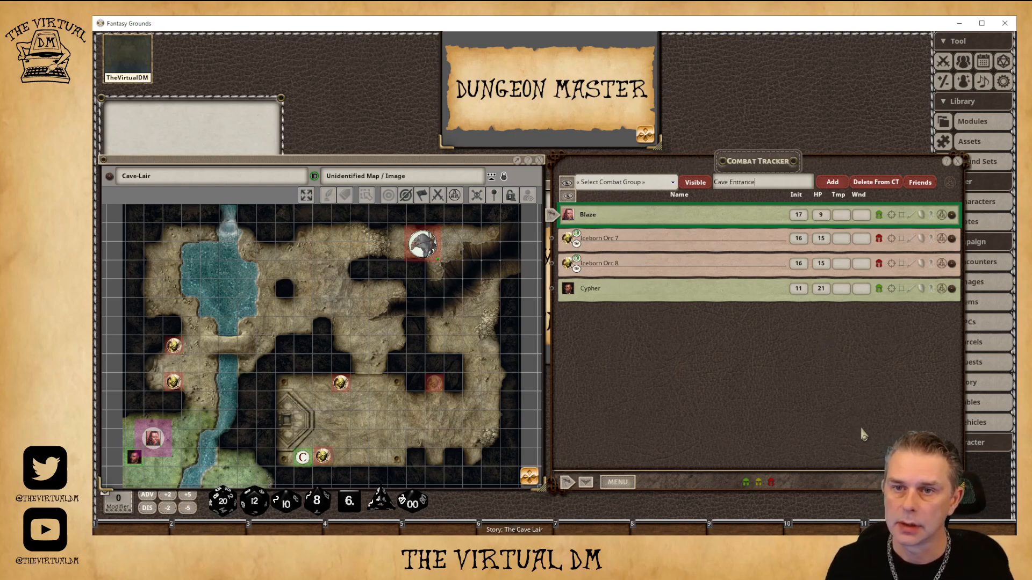
pyautogui.click(832, 183)
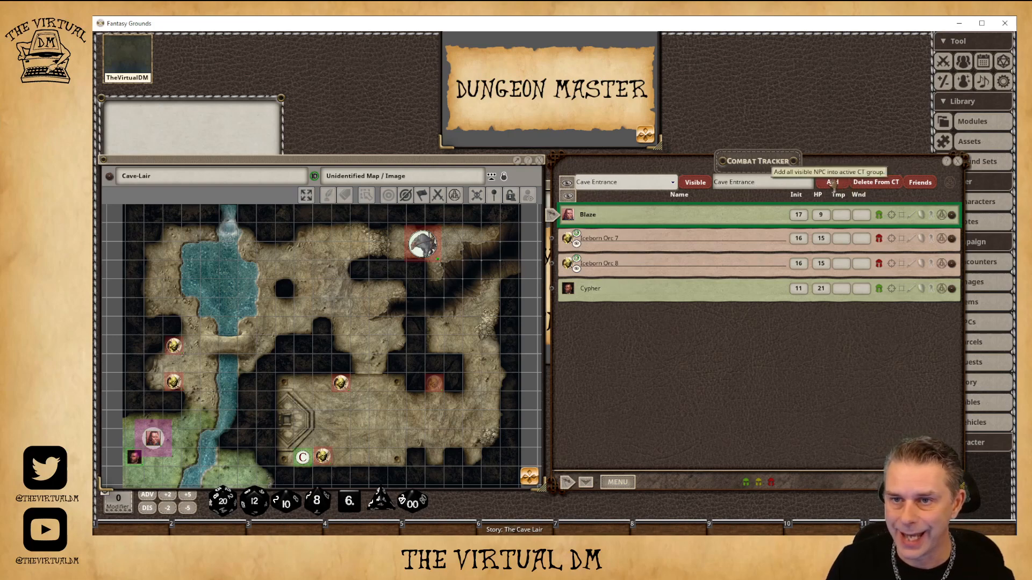
pyautogui.click(692, 183)
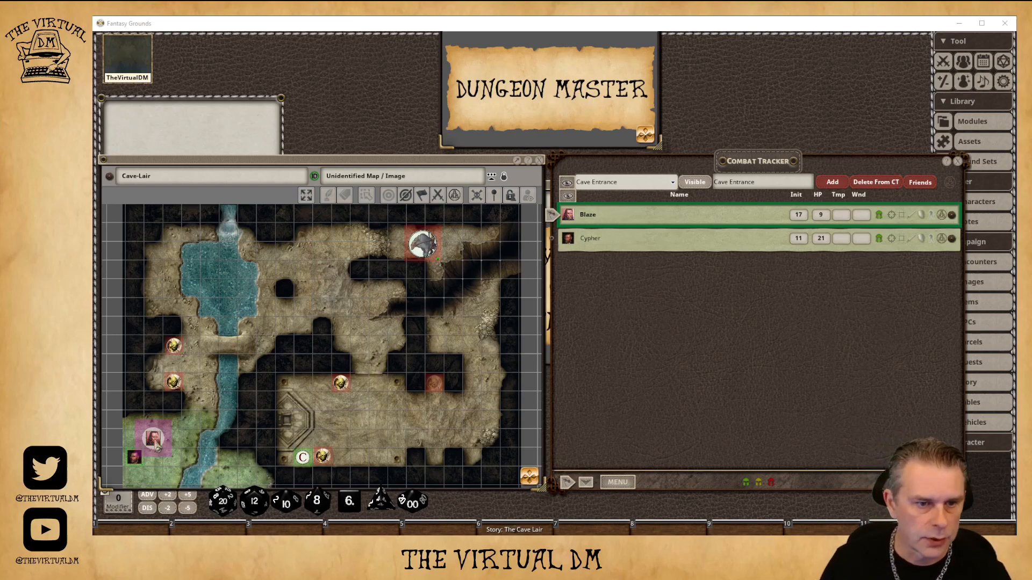
# Move the Blaze and Cypher tokens next to the two orcs west of the bridge, and show the Cave Entrance group.
pyautogui.moveTo(152, 438); pyautogui.dragTo(191, 364)
pyautogui.moveTo(135, 469); pyautogui.dragTo(190, 382)
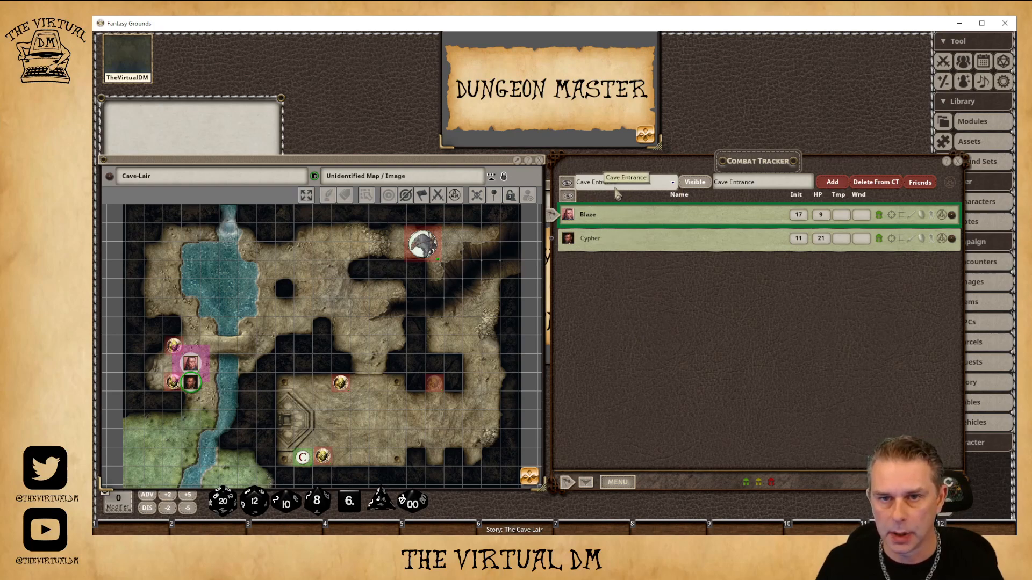
pyautogui.click(695, 183)
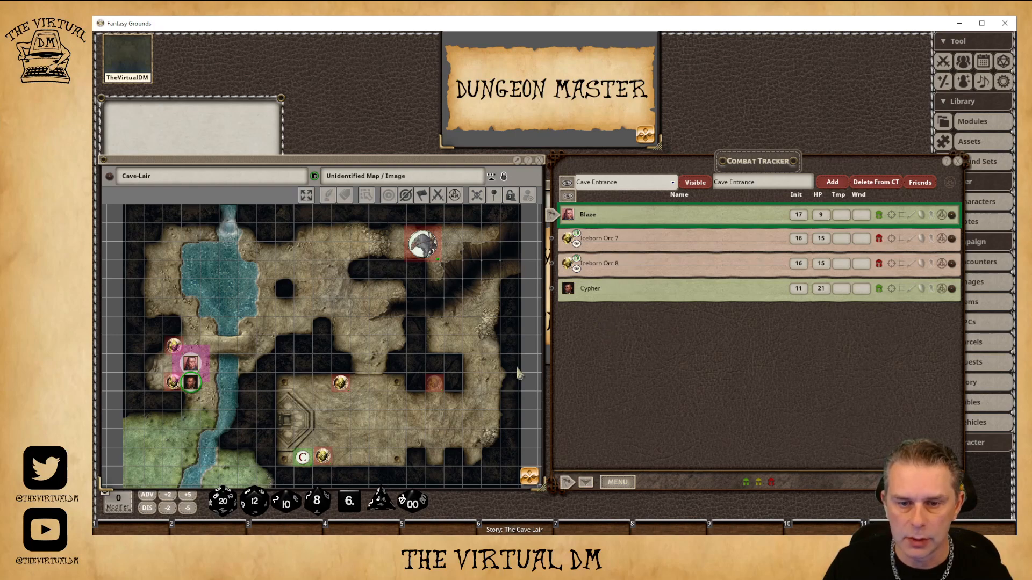
# Check the combat tracker in the player's Fantasy Grounds window and return to the Dungeon Master window.
pyautogui.click(520, 500)
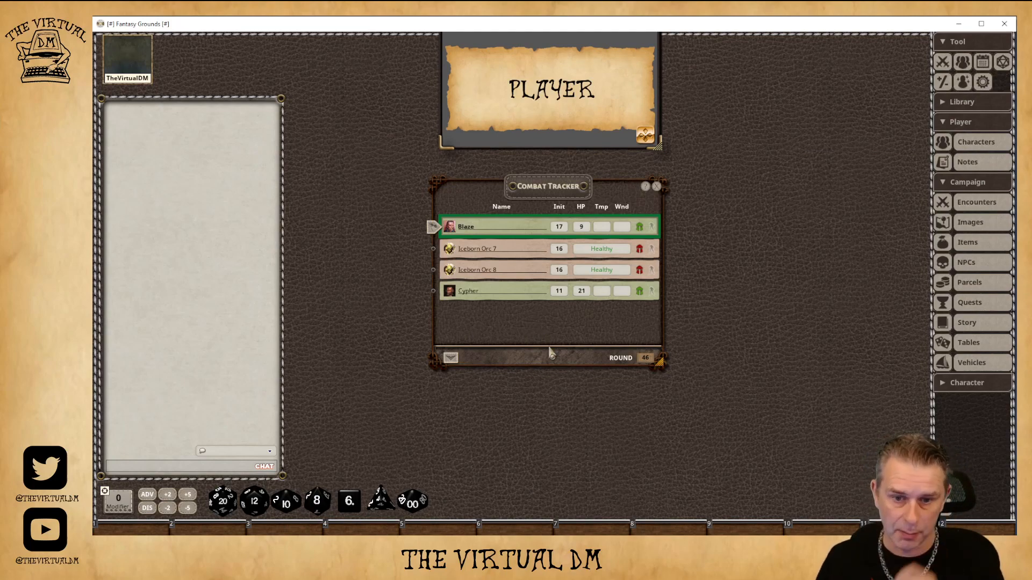
pyautogui.moveTo(495, 540)
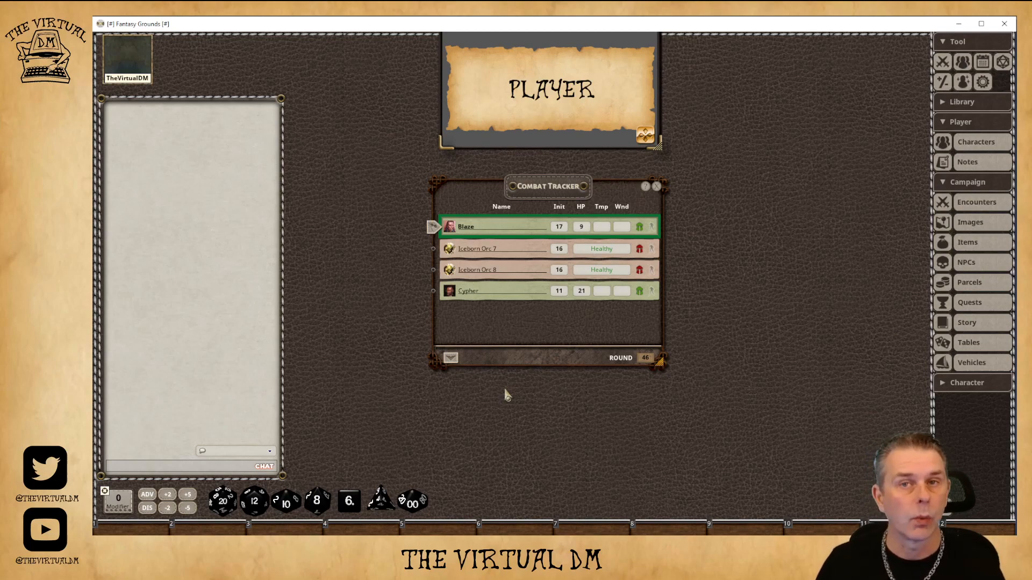
pyautogui.click(495, 500)
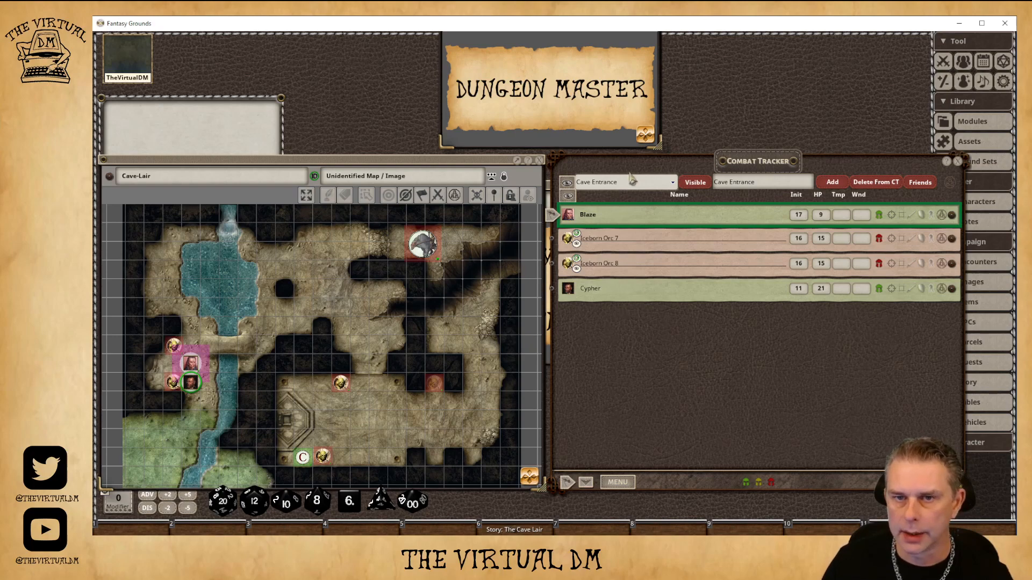
# Select the Worg Cave combat group and make it visible in the combat tracker.
pyautogui.click(673, 182)
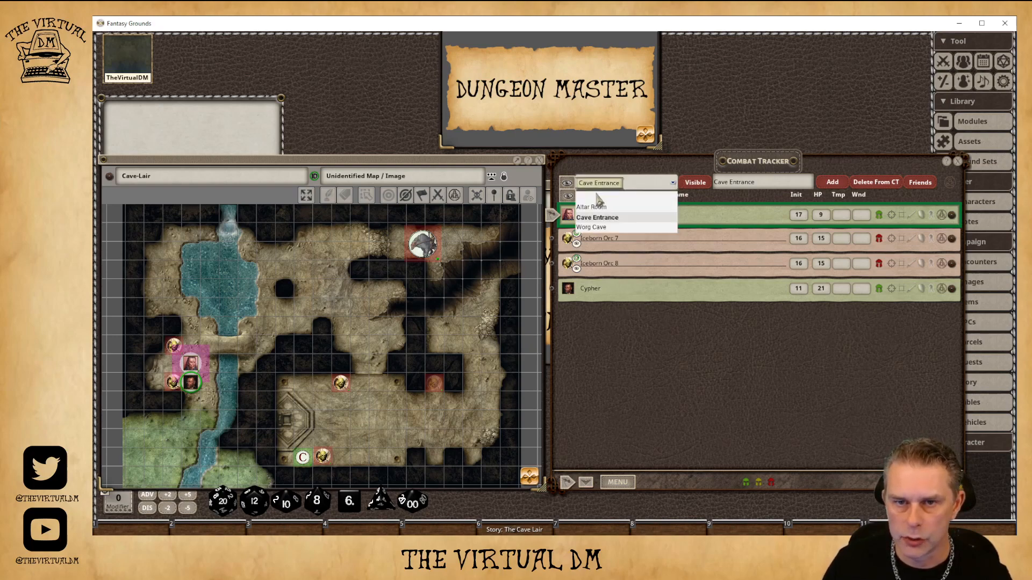
pyautogui.click(589, 227)
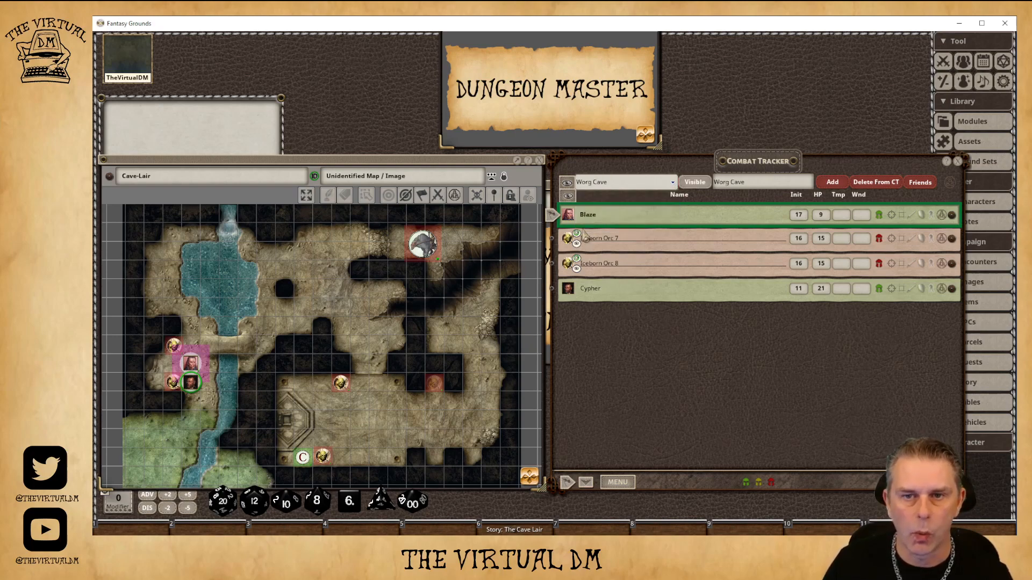
pyautogui.click(695, 182)
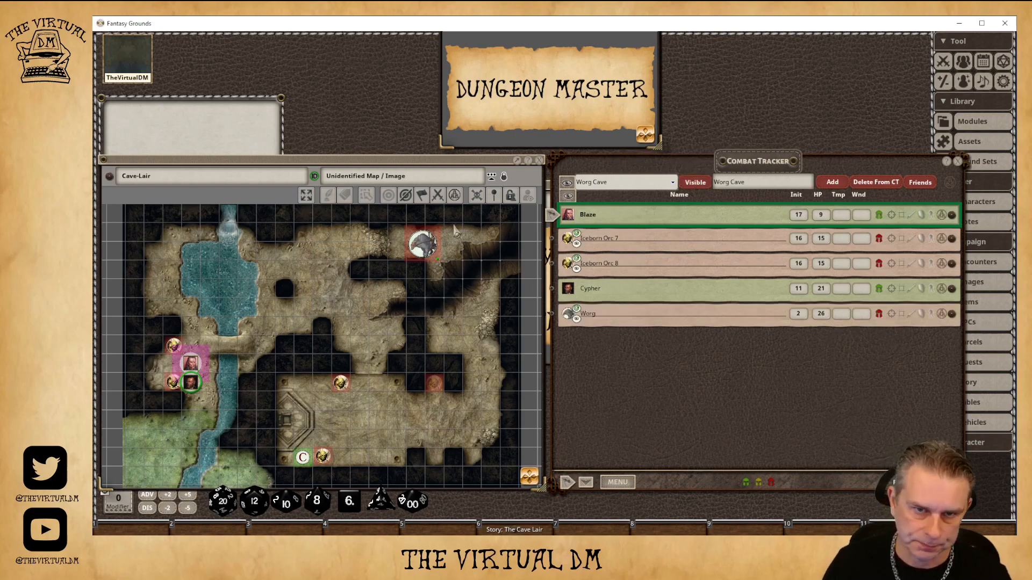
# Move the Worg token west to the open cave east of the pool, and check the combat tracker in the player's window.
pyautogui.moveTo(423, 246)
pyautogui.moveTo(424, 247); pyautogui.dragTo(313, 279)
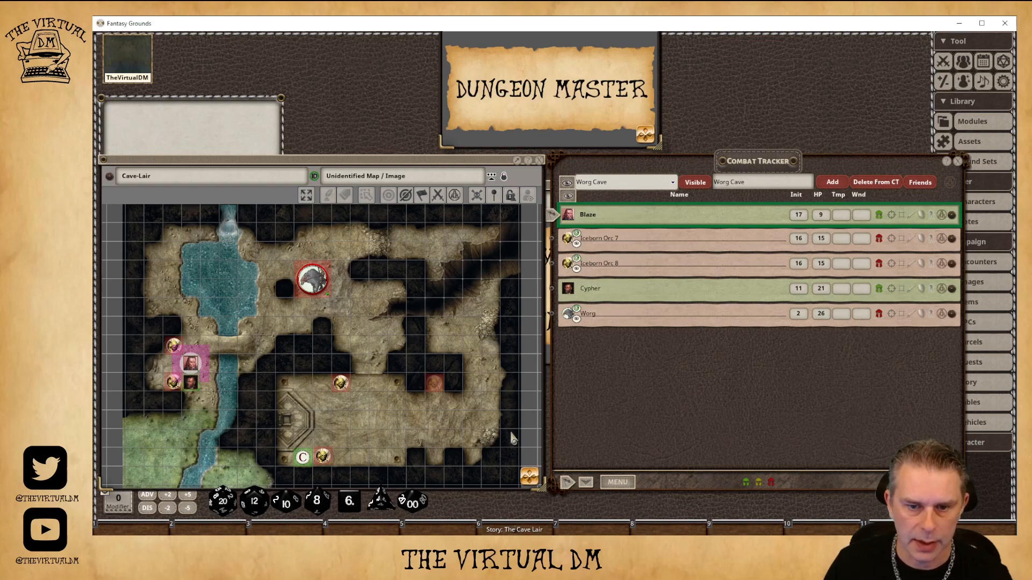
pyautogui.click(521, 505)
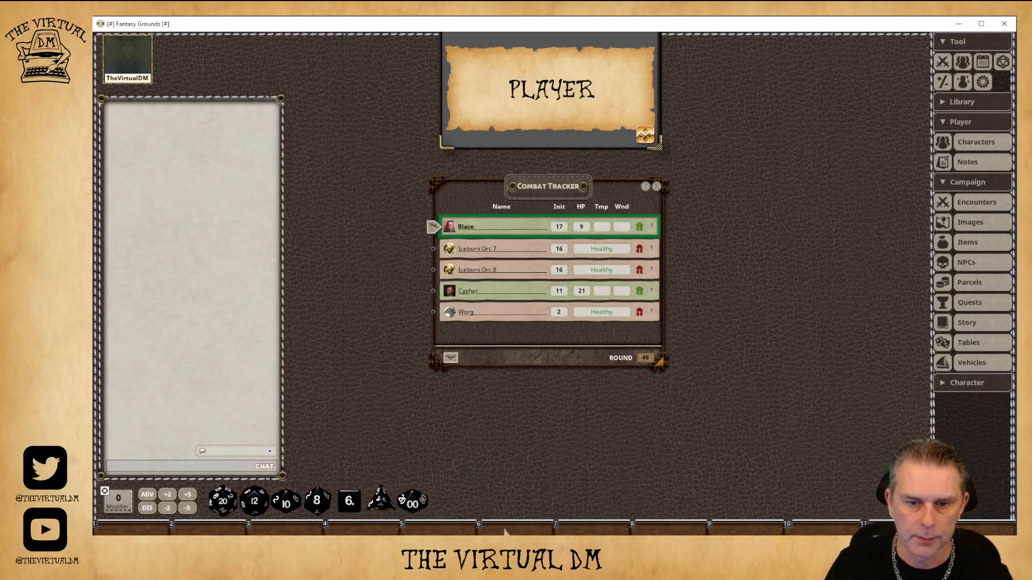
pyautogui.click(497, 503)
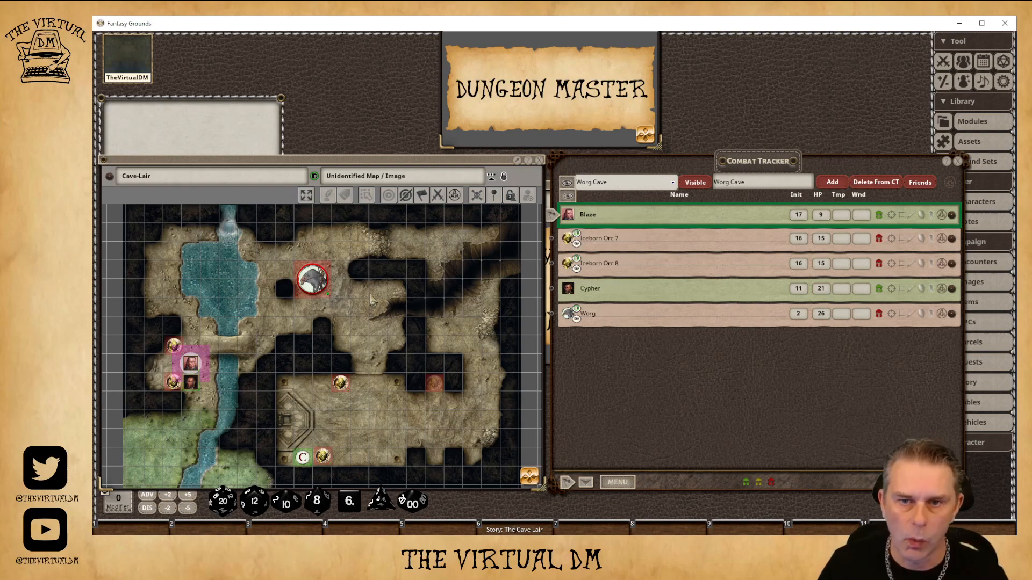
# Hide the Worg, Iceborn Orc 8 and Iceborn Orc 7 individually with their Hide NPC controls.
pyautogui.click(577, 320)
pyautogui.click(576, 269)
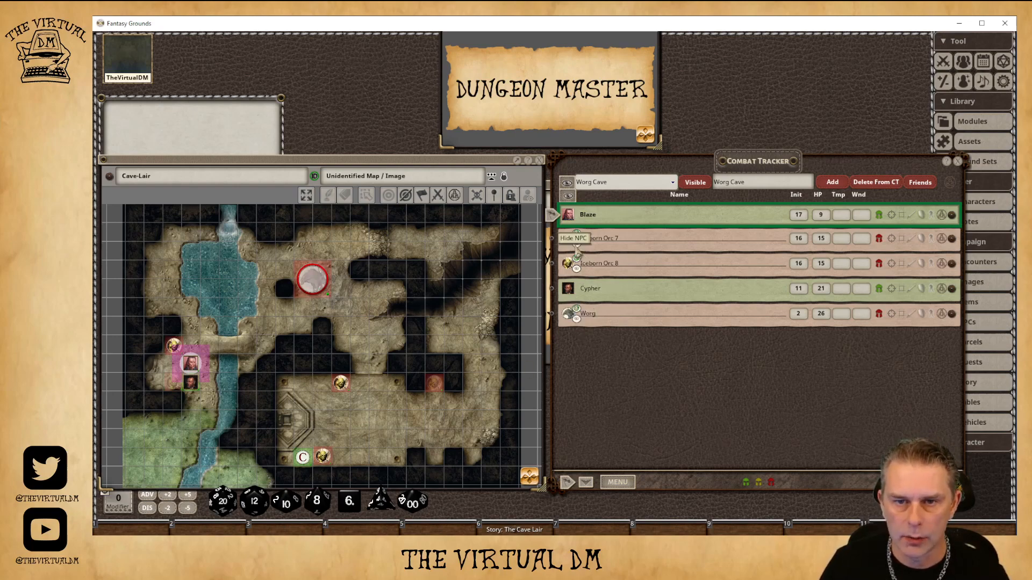
pyautogui.click(577, 244)
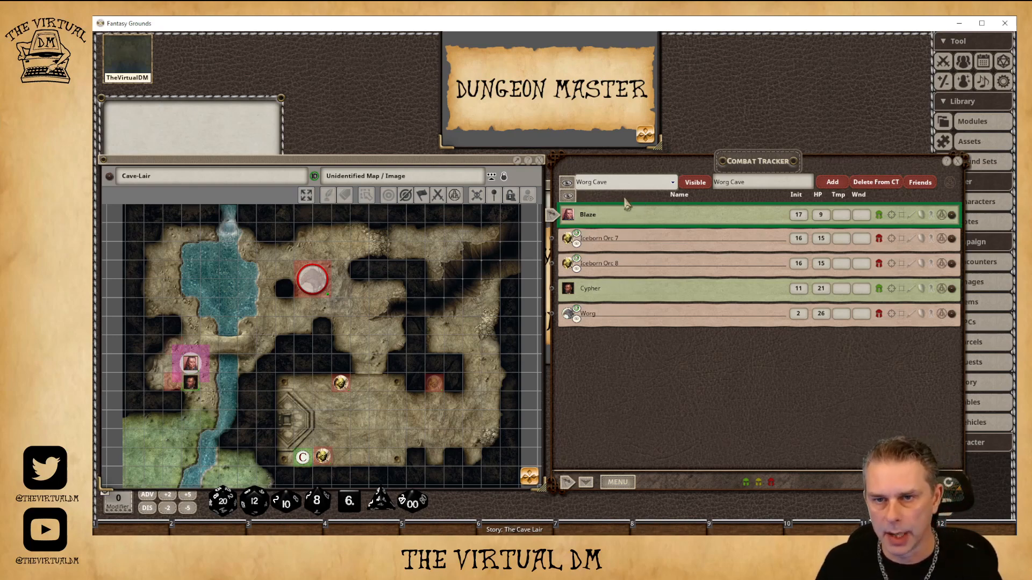
# Hide the Worg Cave group and the Cave Entrance group in the combat tracker.
pyautogui.click(695, 182)
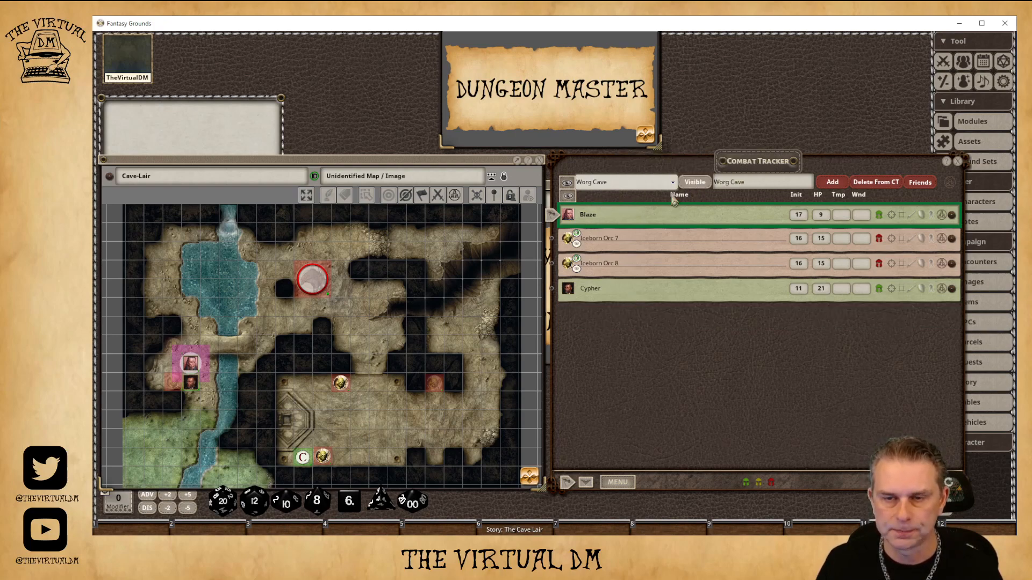
pyautogui.click(645, 184)
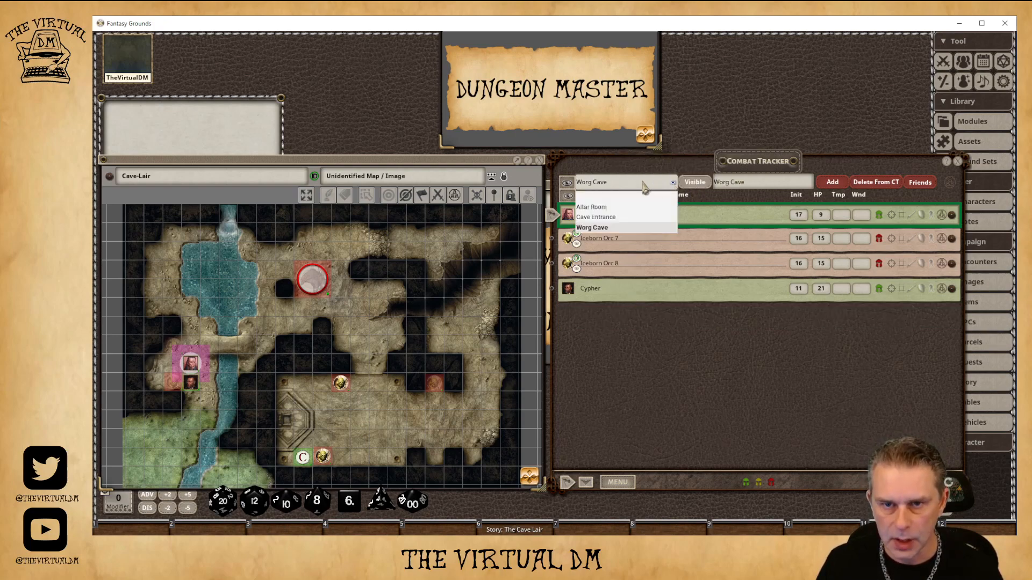
pyautogui.click(594, 217)
pyautogui.click(695, 182)
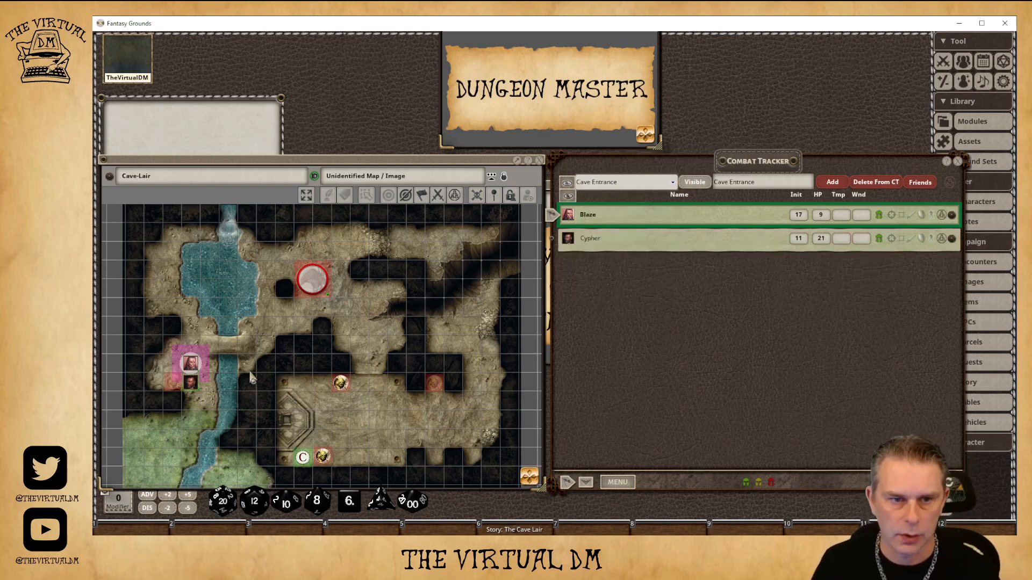
# Move the Blaze and Cypher tokens to the altar room's north entrance and make the Altar Room combat group visible in the tracker.
pyautogui.moveTo(191, 362); pyautogui.dragTo(359, 383)
pyautogui.moveTo(191, 383); pyautogui.dragTo(379, 364)
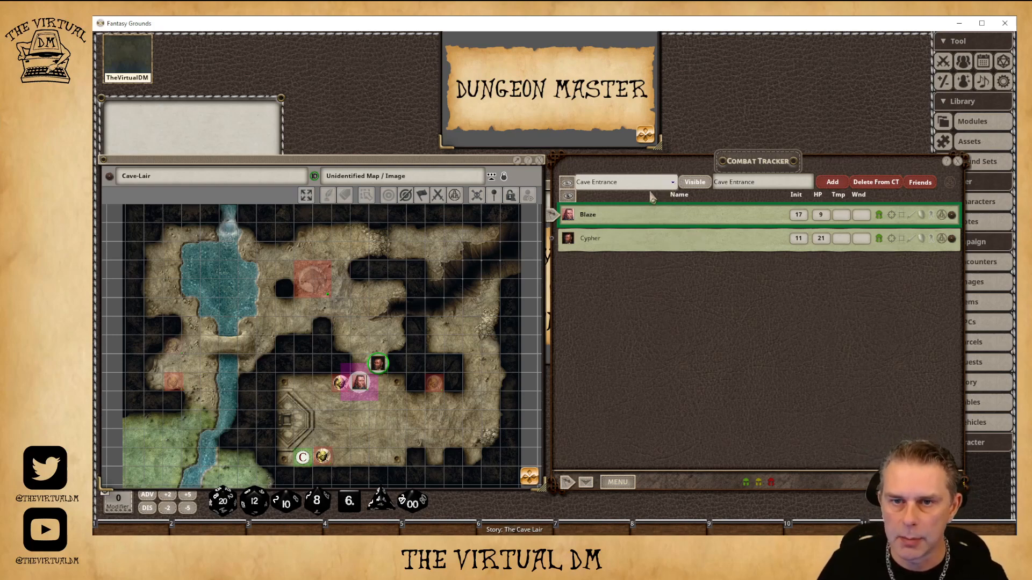
pyautogui.click(672, 183)
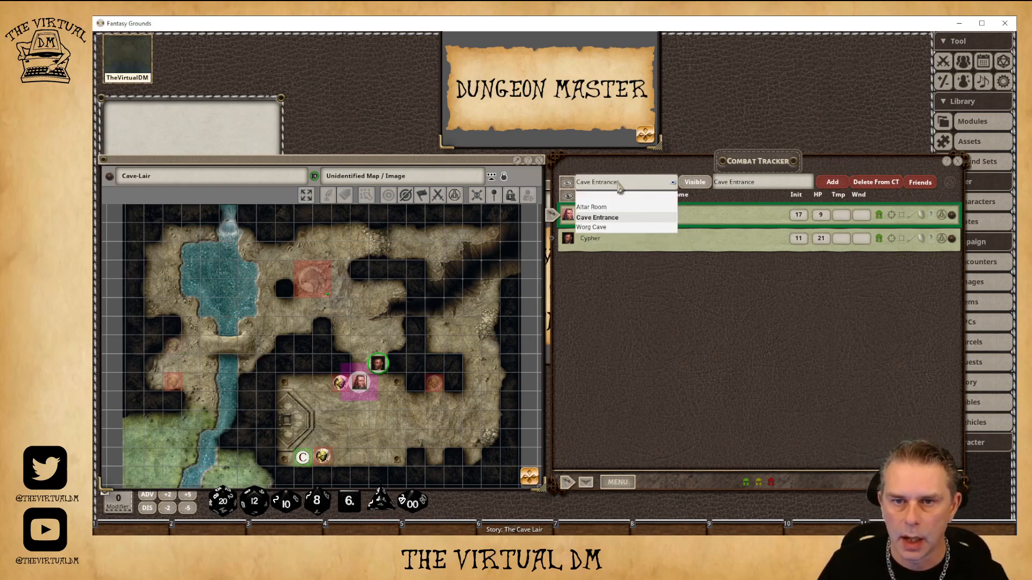
pyautogui.click(592, 207)
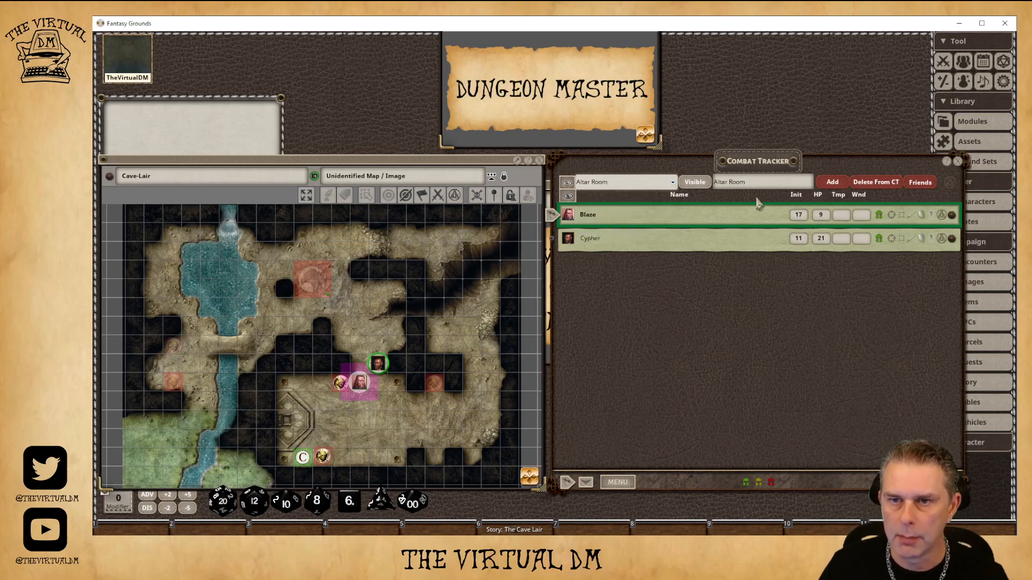
pyautogui.click(696, 185)
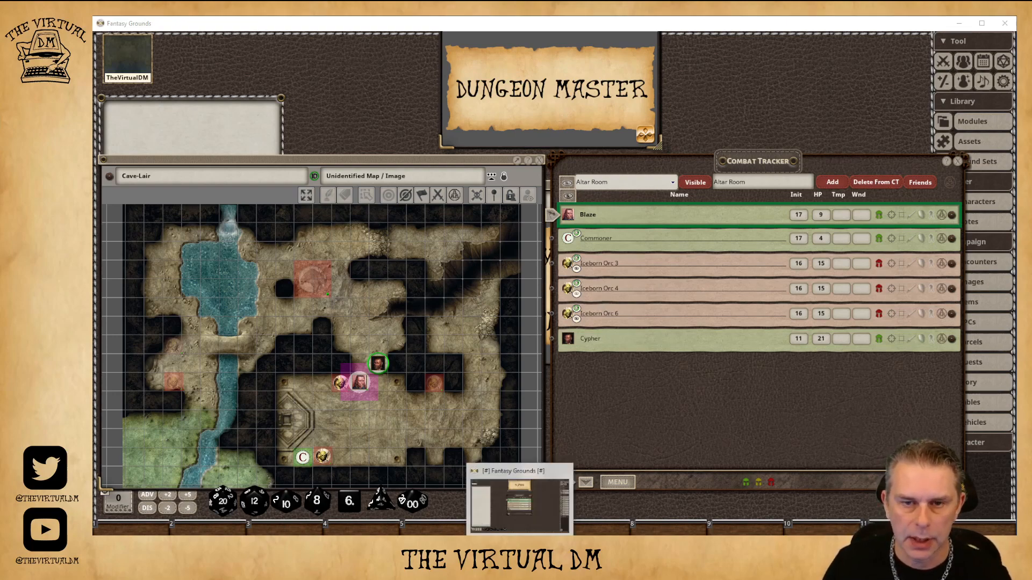
# Check the Altar Room combatants listed in the player's combat tracker, and return to the Dungeon Master window.
pyautogui.click(540, 473)
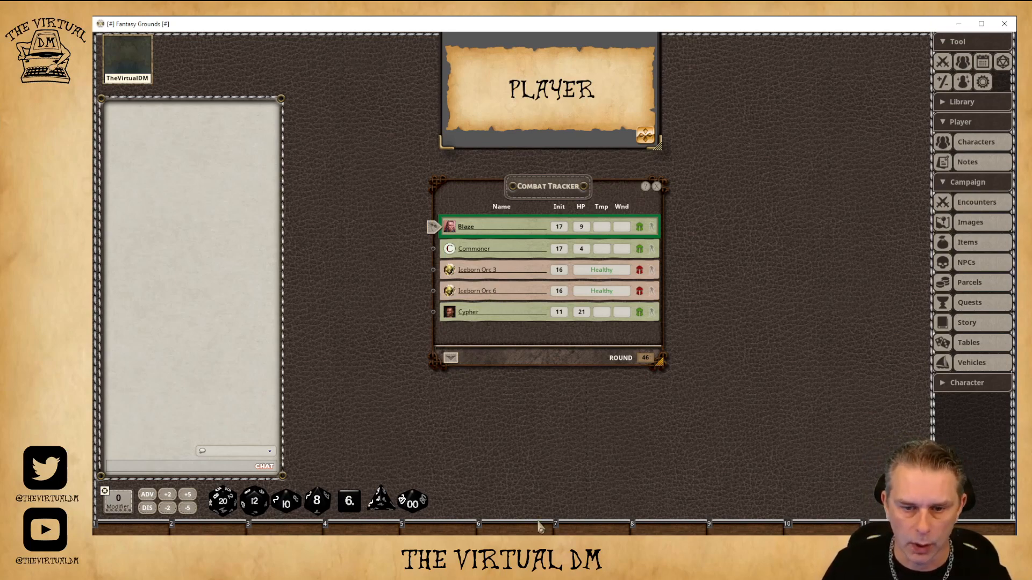
pyautogui.moveTo(495, 543)
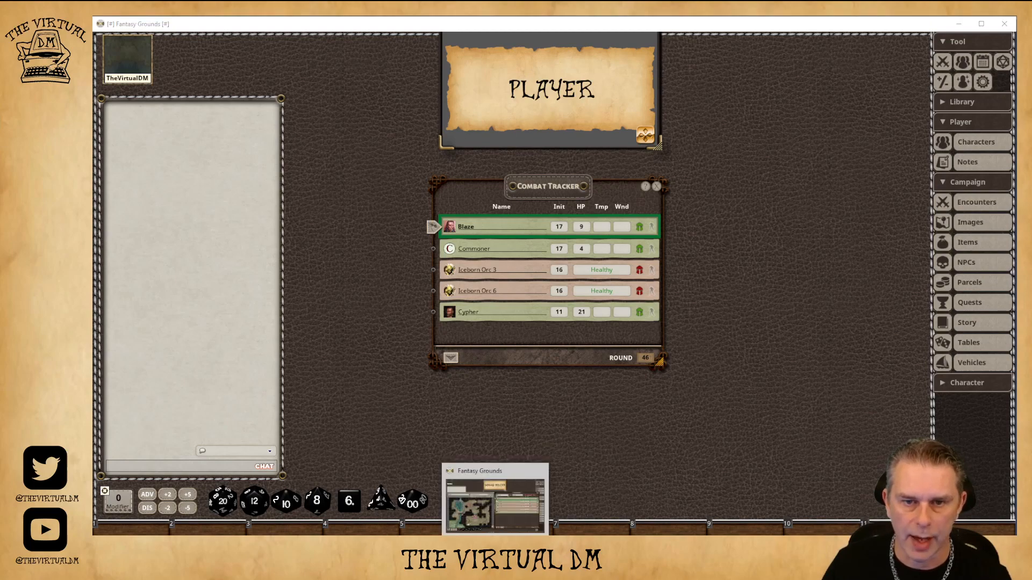
pyautogui.click(495, 505)
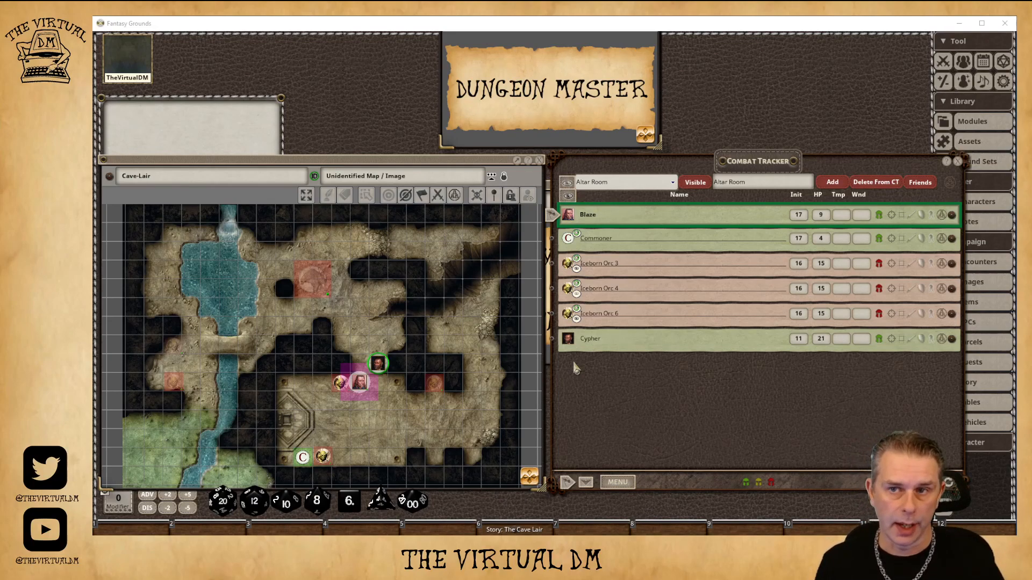
# Open the options at the Combat Groups (GM) settings and place the window clear of the map to examine them.
pyautogui.click(1003, 81)
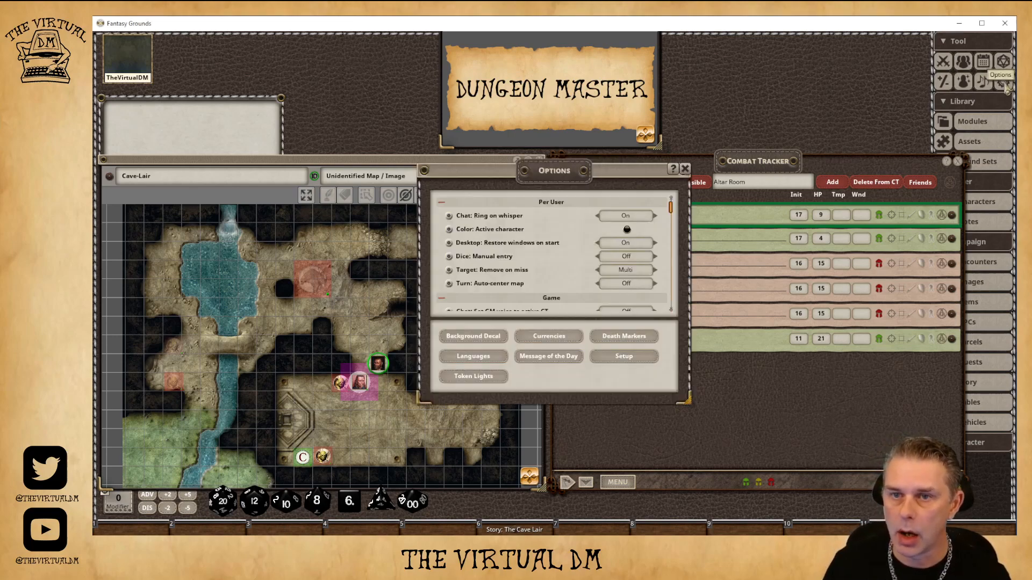
pyautogui.scroll(-10, 523, 235)
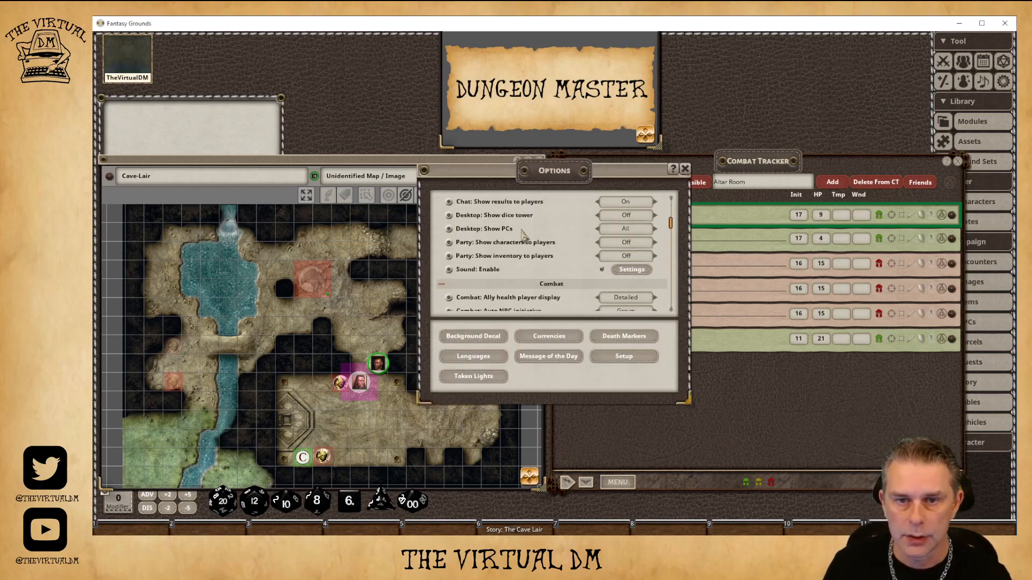
pyautogui.scroll(-8, 526, 237)
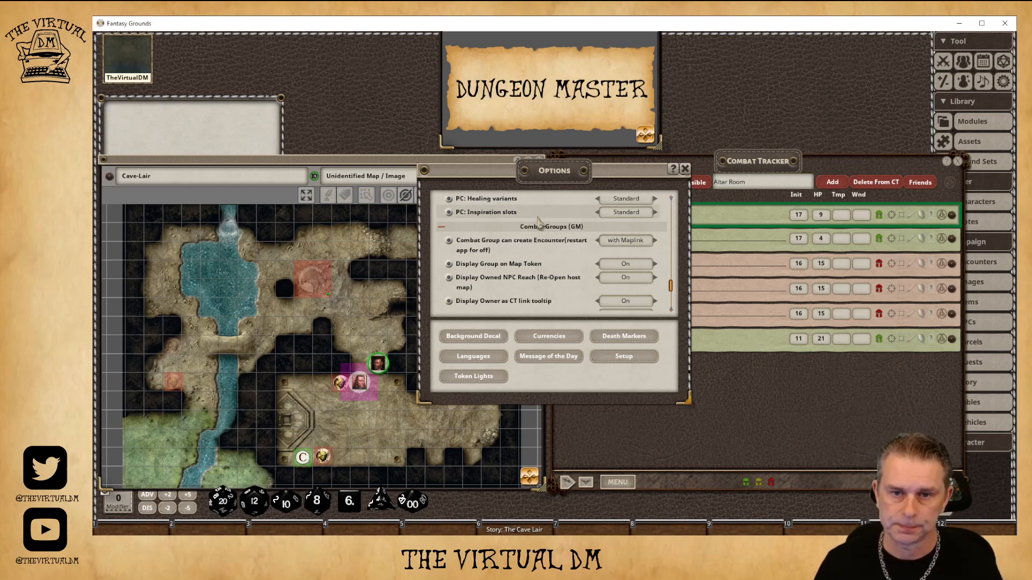
pyautogui.scroll(-3, 535, 248)
pyautogui.scroll(-1, 535, 249)
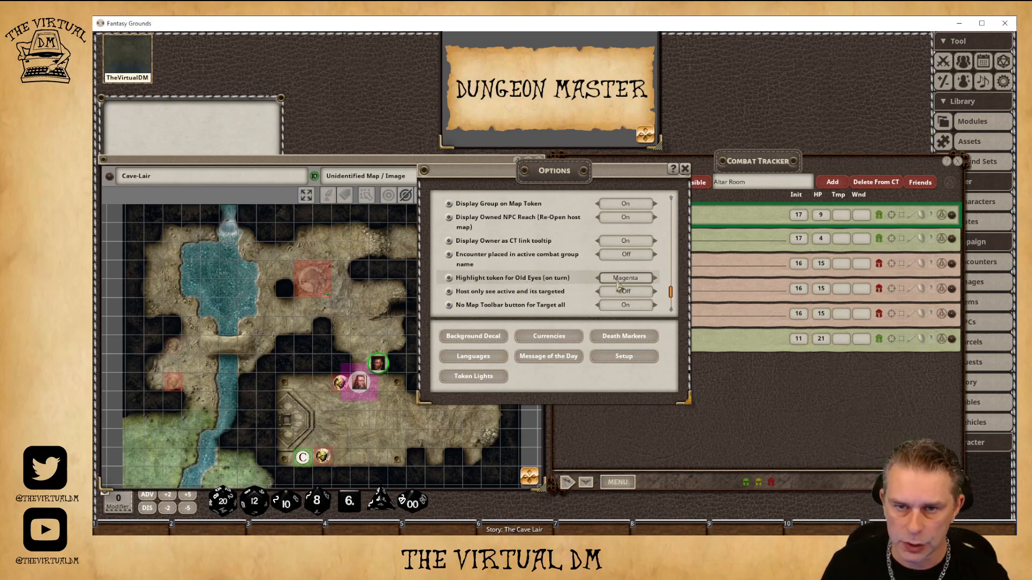
pyautogui.moveTo(627, 172); pyautogui.dragTo(404, 194)
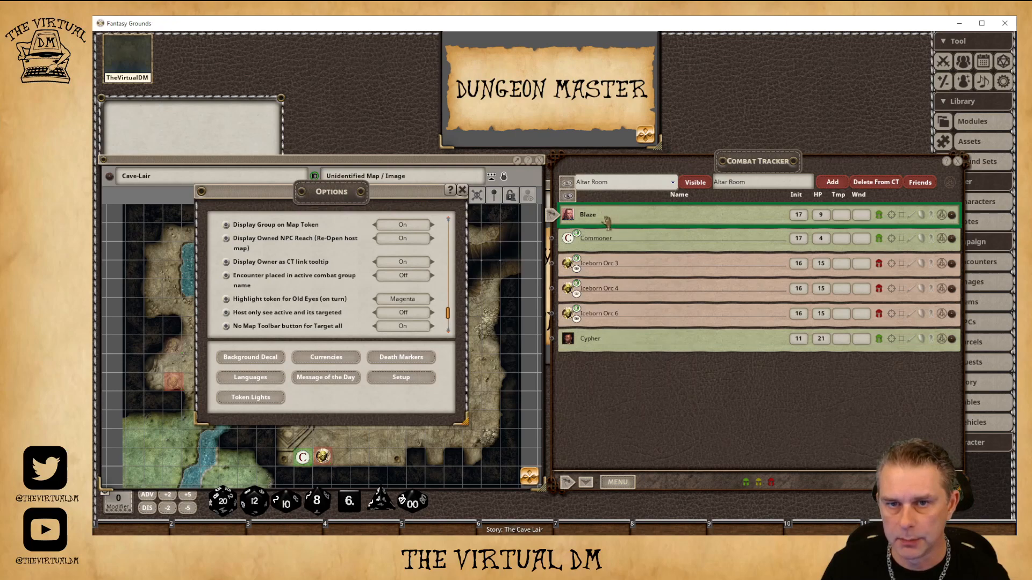
pyautogui.moveTo(415, 194); pyautogui.dragTo(828, 222)
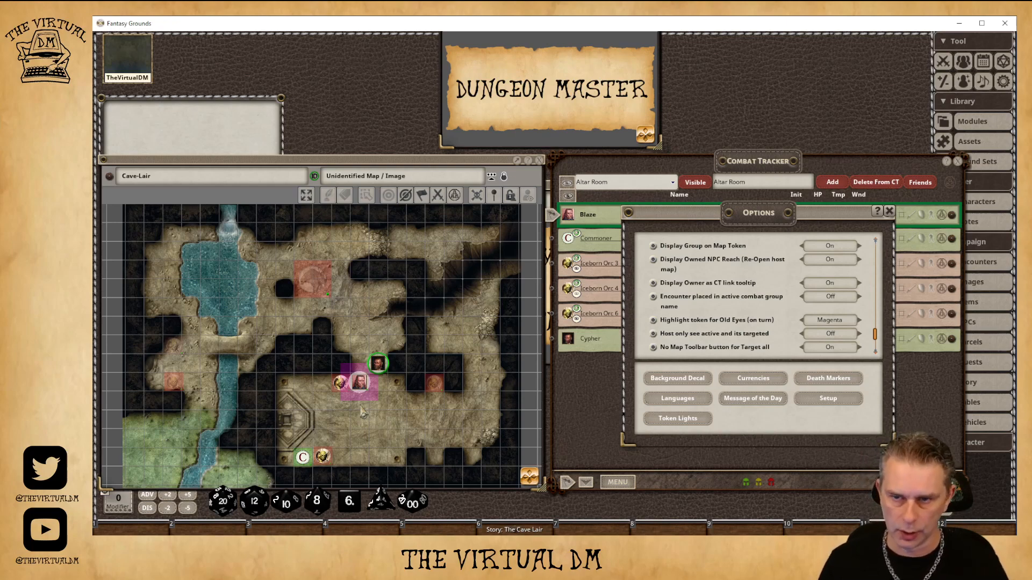
# Cycle Highlight token for Old Eyes (on turn) through Off, Faction and Orange, and return it to Magenta.
pyautogui.click(828, 323)
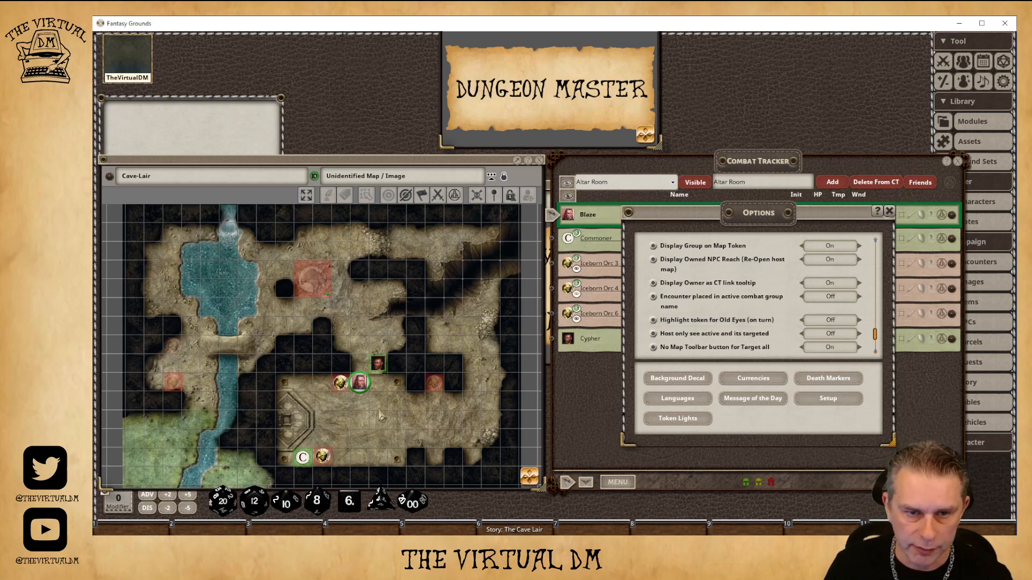
pyautogui.click(828, 322)
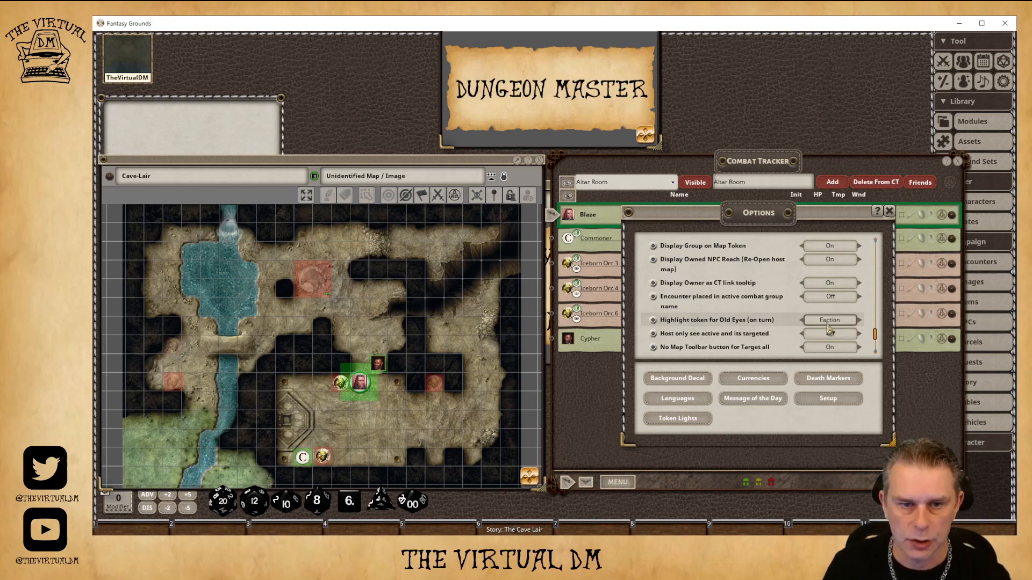
pyautogui.click(828, 323)
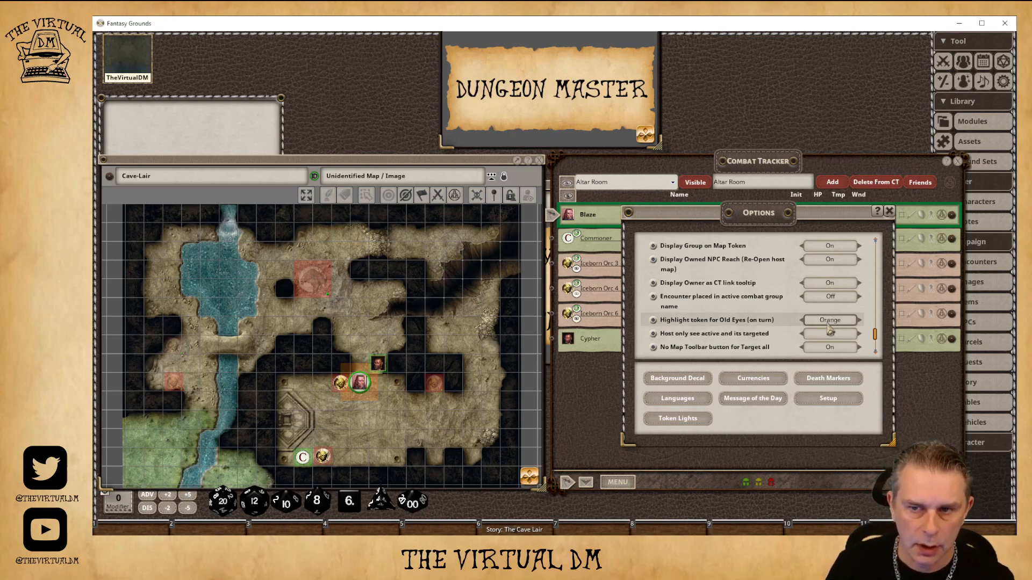
pyautogui.click(829, 325)
pyautogui.click(828, 325)
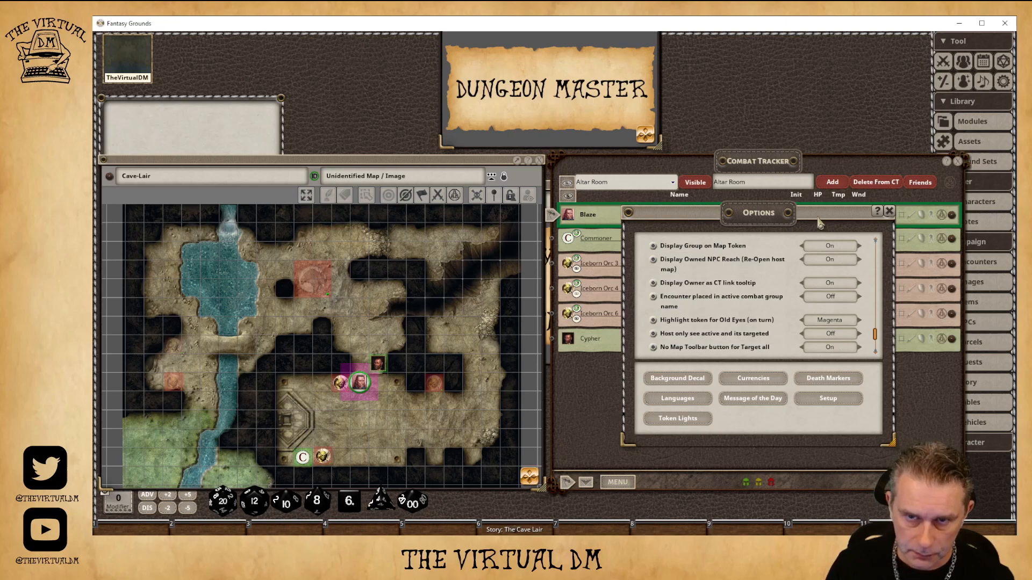
# Set Players only see same Faction to On and check the combat tracker in the player's window.
pyautogui.moveTo(819, 222); pyautogui.dragTo(609, 191)
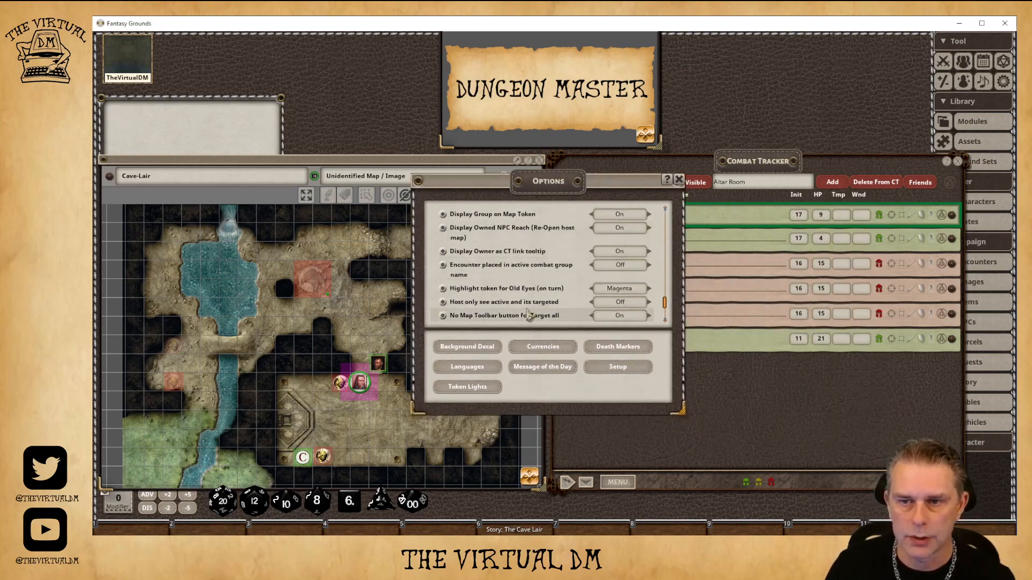
pyautogui.scroll(-3, 527, 312)
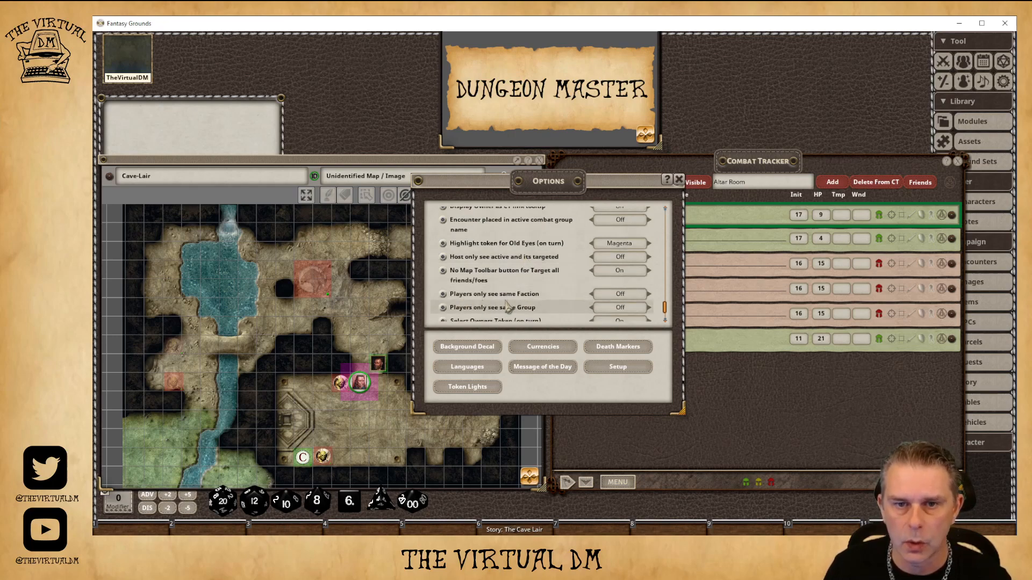
pyautogui.click(620, 295)
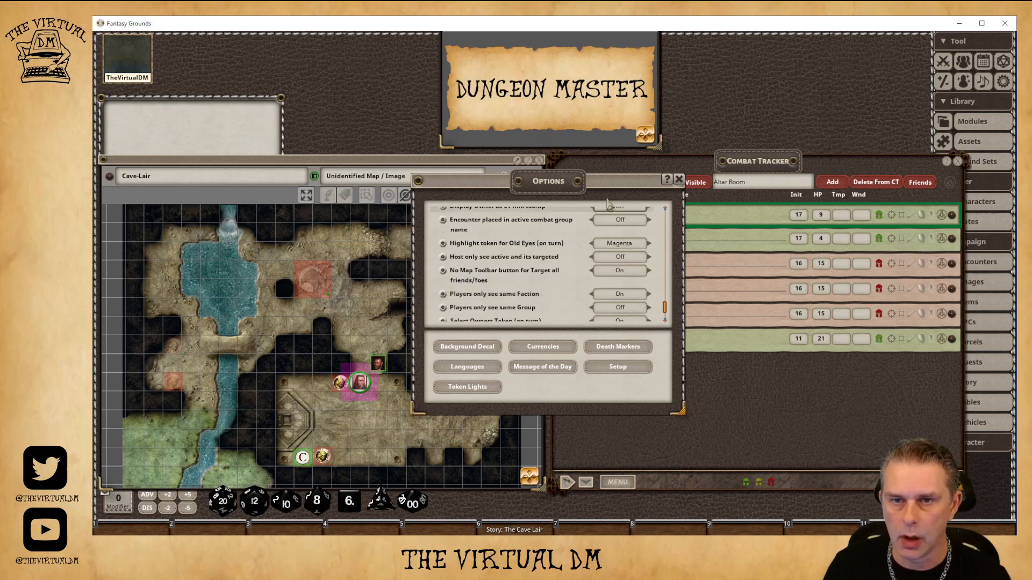
pyautogui.moveTo(520, 545)
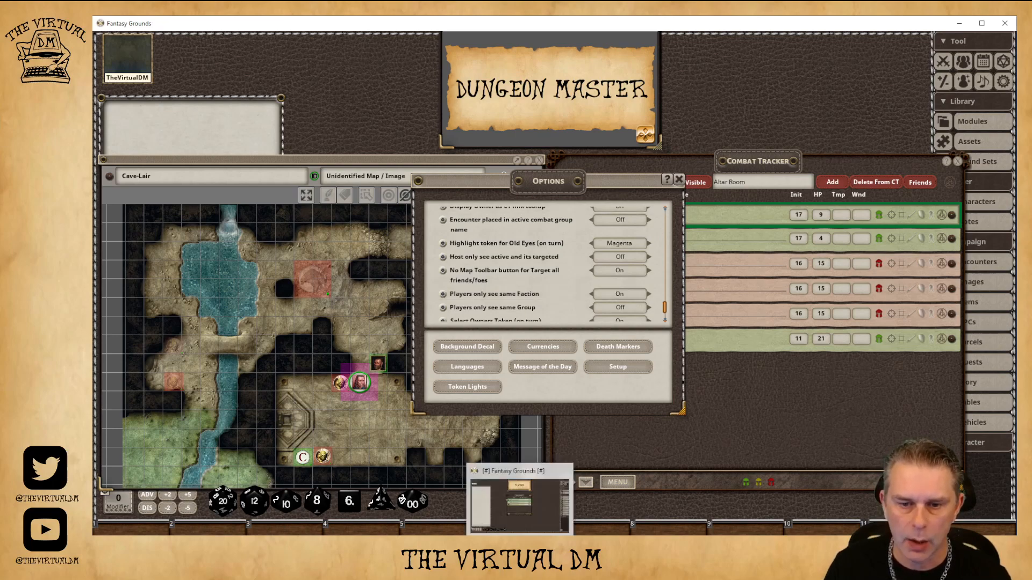
pyautogui.click(520, 503)
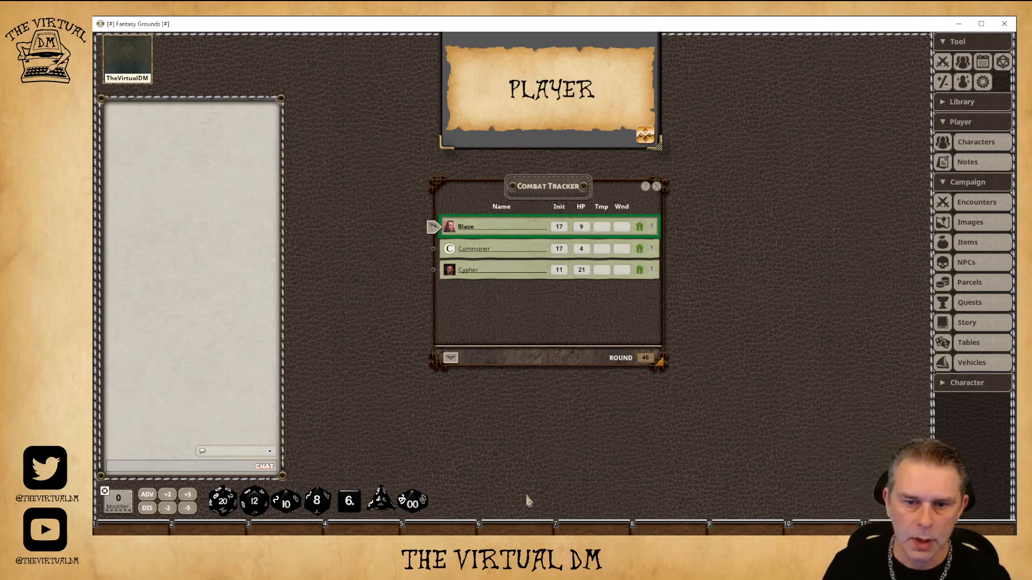
# Set Players only see same Faction back to Off in the Dungeon Master window, and recheck the player's combat tracker.
pyautogui.click(496, 569)
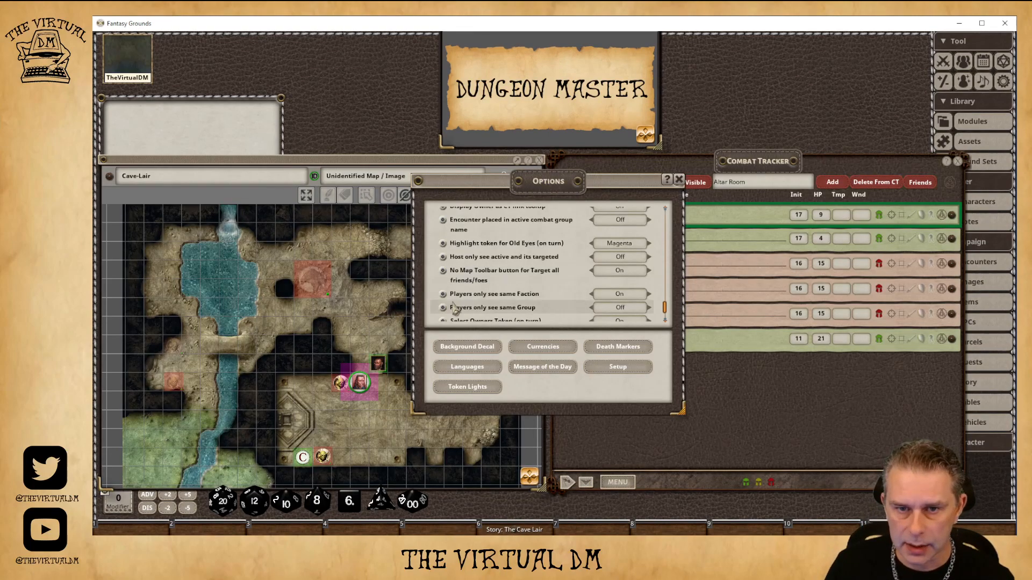
pyautogui.click(619, 294)
pyautogui.click(621, 307)
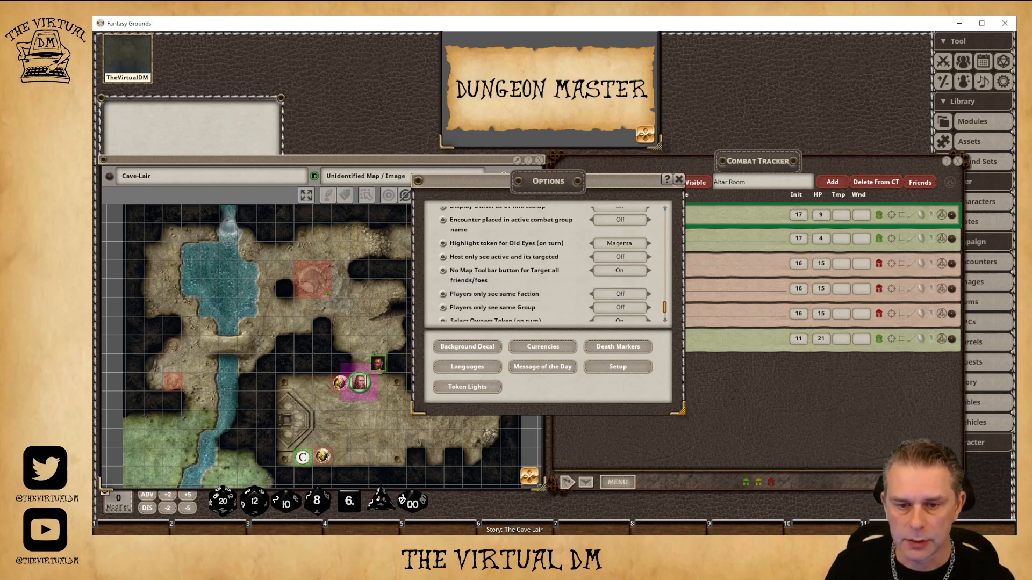
pyautogui.click(535, 528)
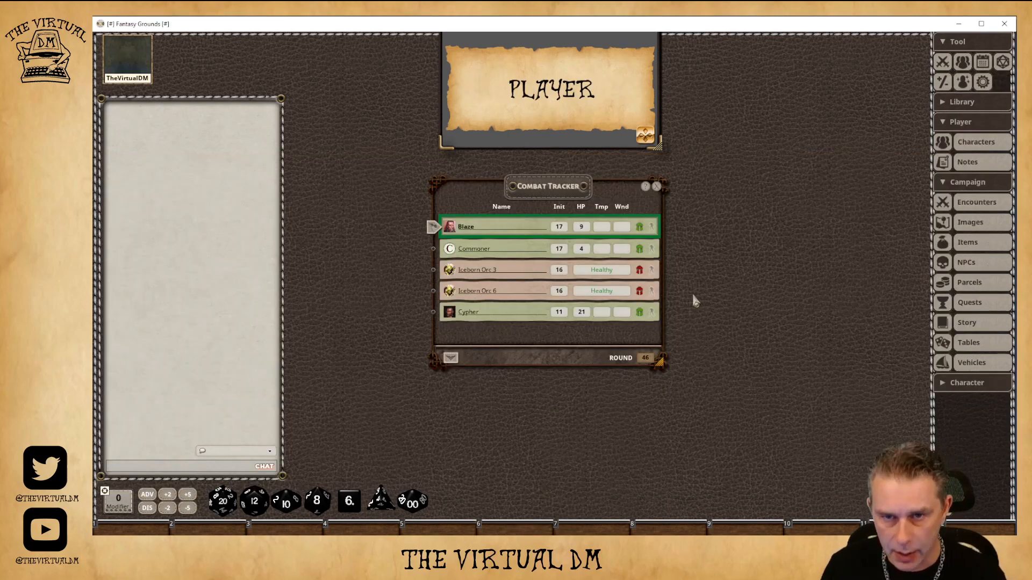